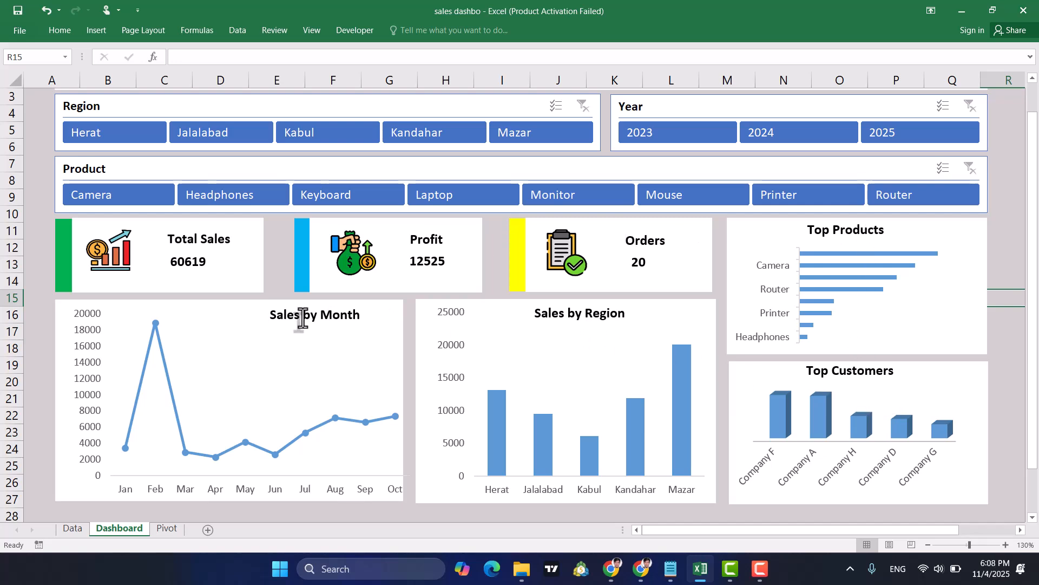
Explore the finished sales dashboard by filtering it to 2023, 2024 and 2025, and clear the year filter.
{"action": "scroll", "coordinate": [344, 318], "scroll_direction": "up", "scroll_amount": 1}
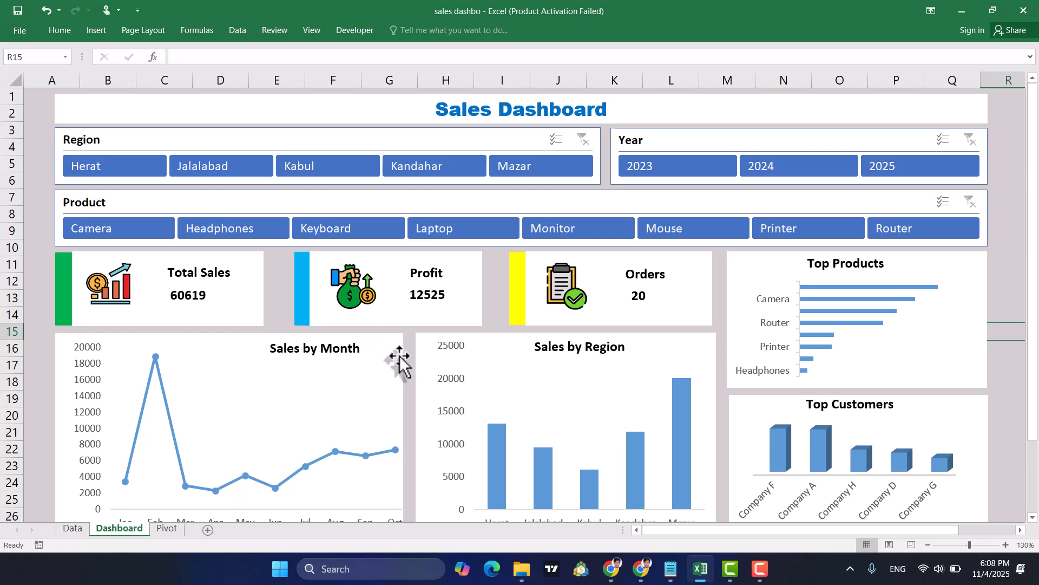
{"action": "scroll", "coordinate": [361, 357], "scroll_direction": "down", "scroll_amount": 1}
{"action": "scroll", "coordinate": [488, 244], "scroll_direction": "up", "scroll_amount": 1}
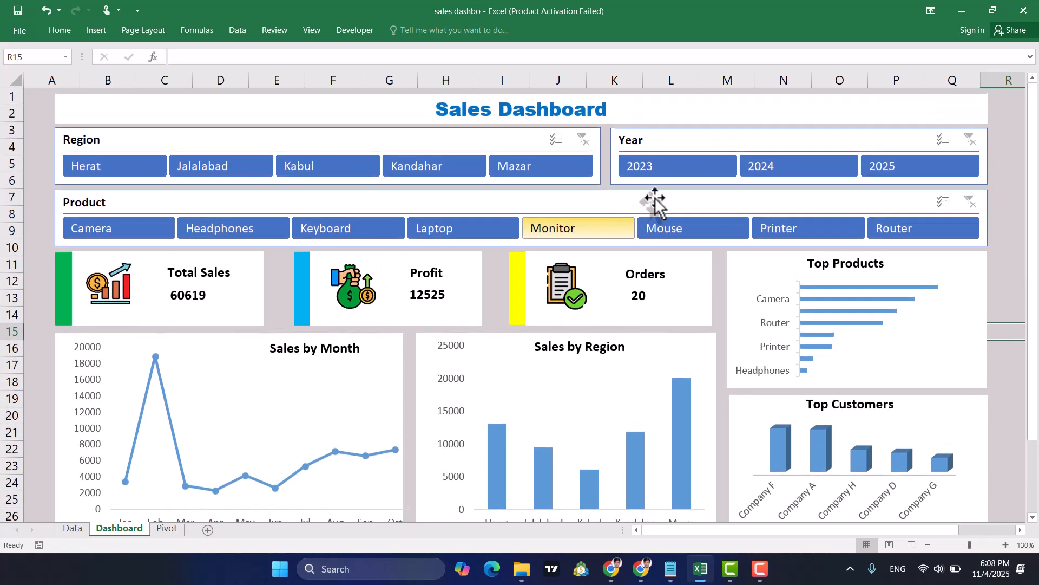
{"action": "left_click", "coordinate": [677, 168]}
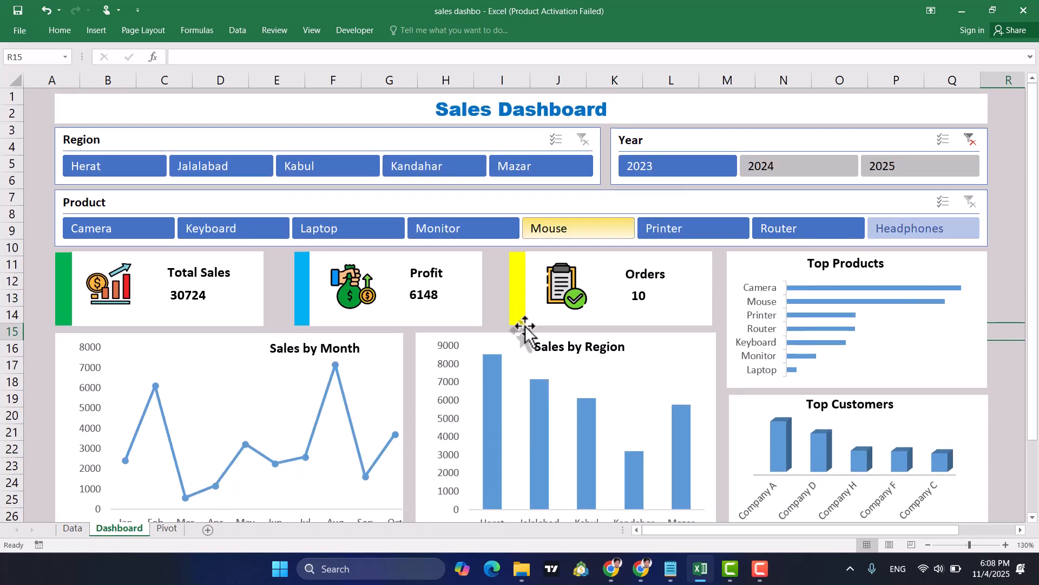
{"action": "left_click", "coordinate": [794, 167]}
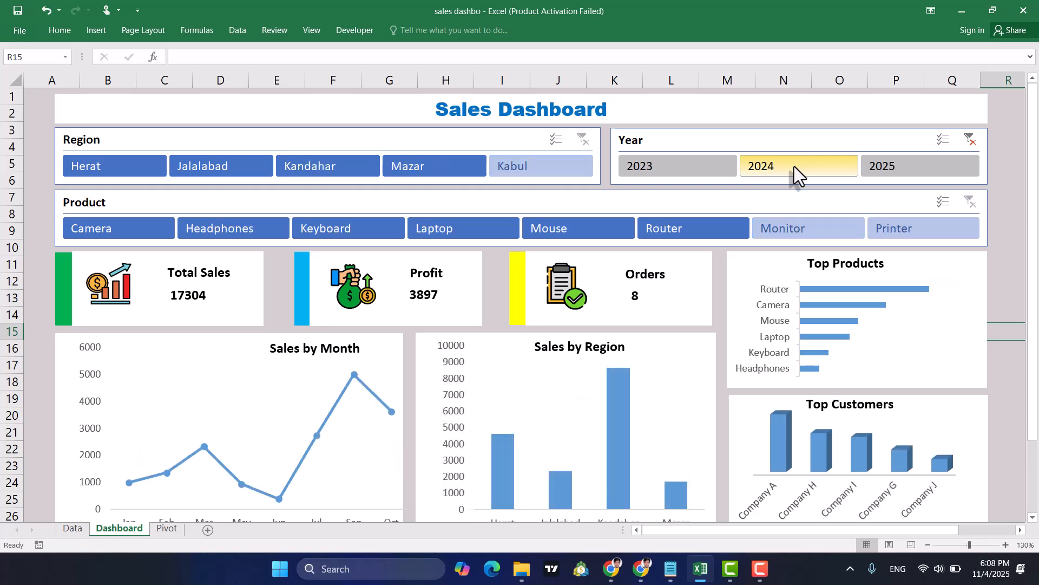
{"action": "left_click", "coordinate": [882, 167]}
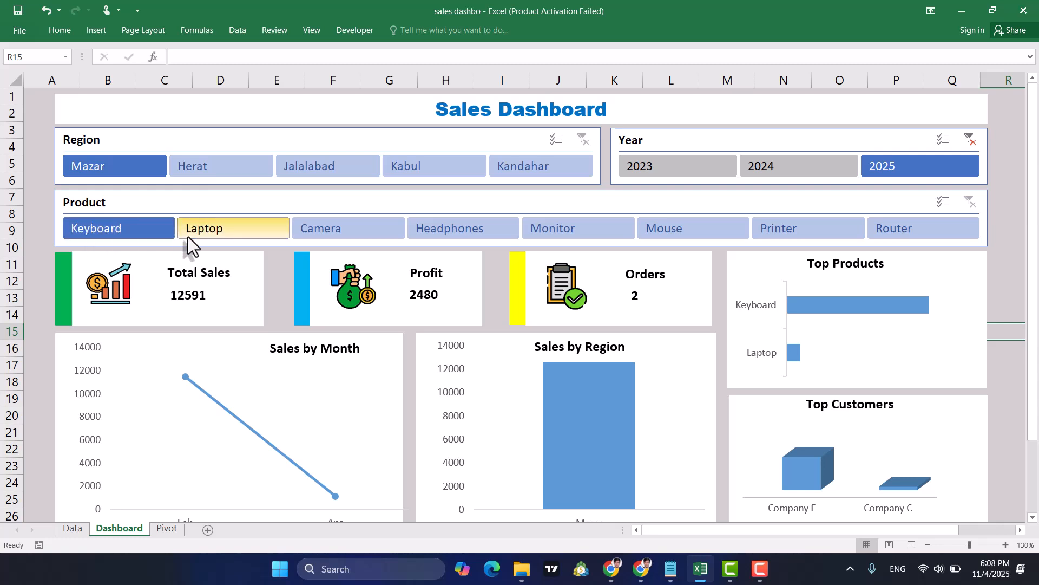
{"action": "left_click", "coordinate": [811, 167]}
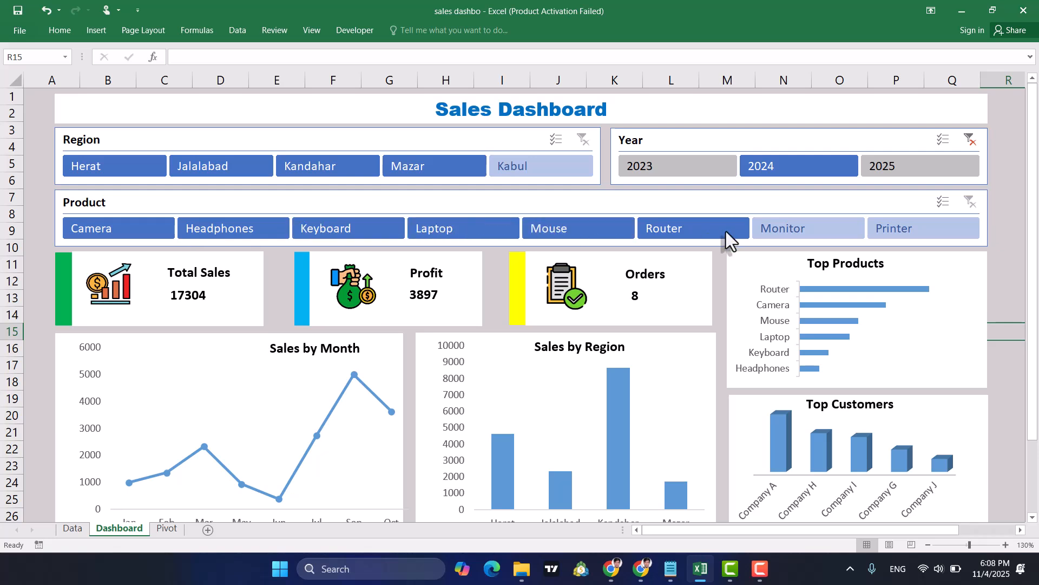
{"action": "left_click", "coordinate": [662, 171]}
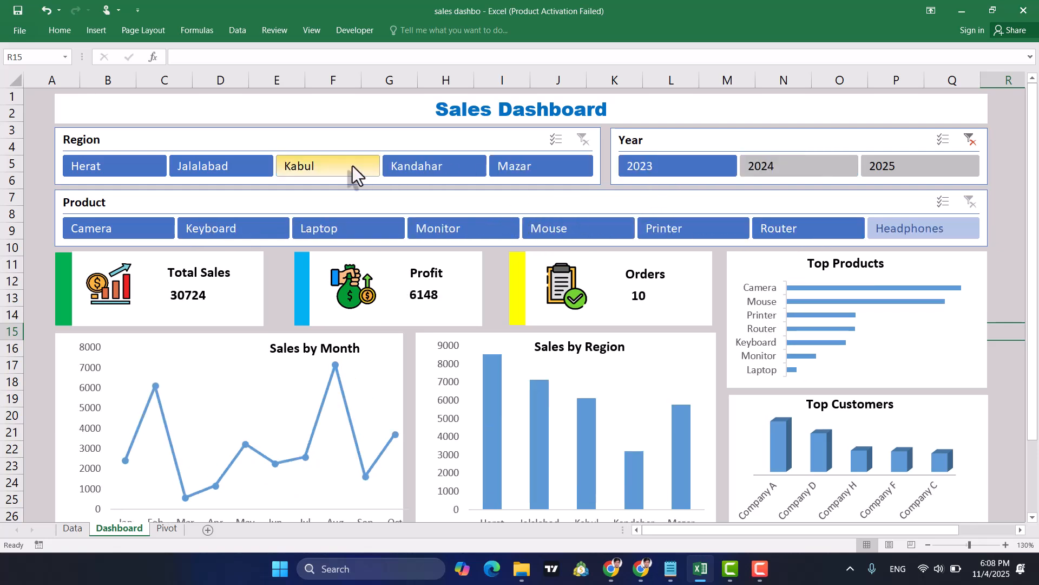
{"action": "left_click", "coordinate": [978, 141]}
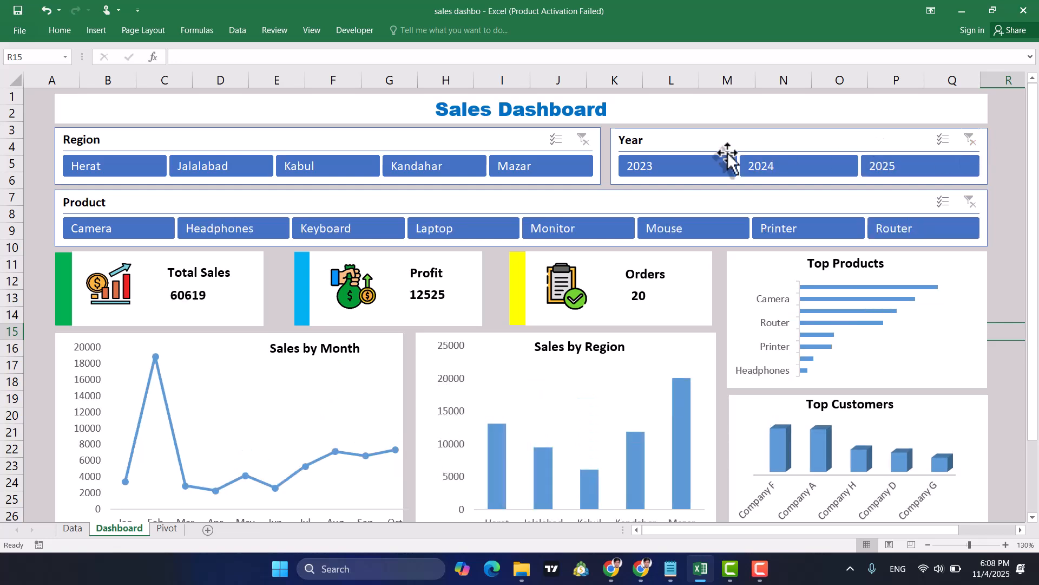
Preview the dashboard for the Kabul, Jalalabad, Mazar and Kandahar regions one at a time, and clear the region filter.
{"action": "left_click", "coordinate": [326, 166]}
{"action": "scroll", "coordinate": [748, 398], "scroll_direction": "down", "scroll_amount": 1}
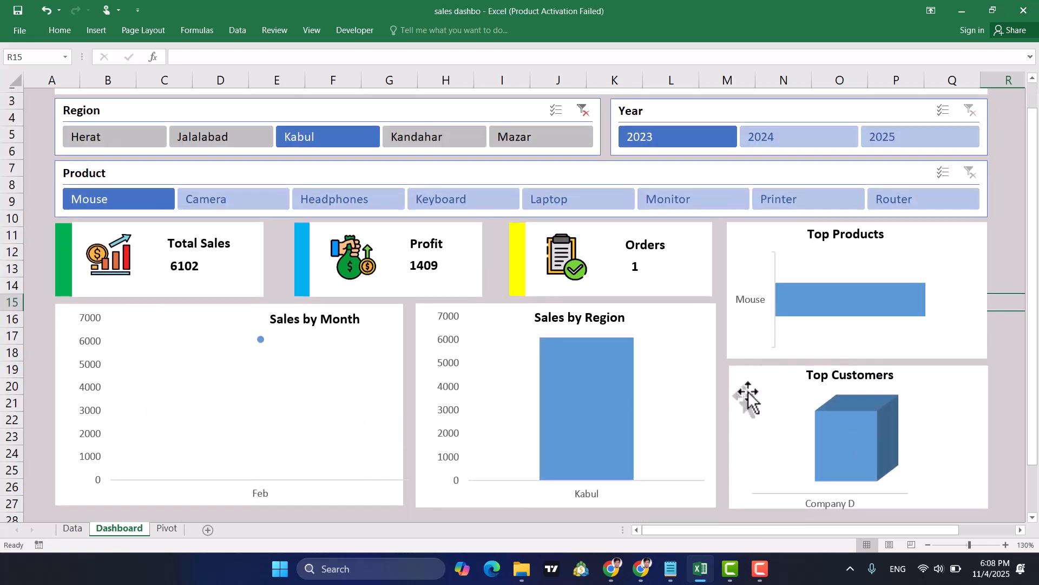
{"action": "scroll", "coordinate": [749, 398], "scroll_direction": "up", "scroll_amount": 2}
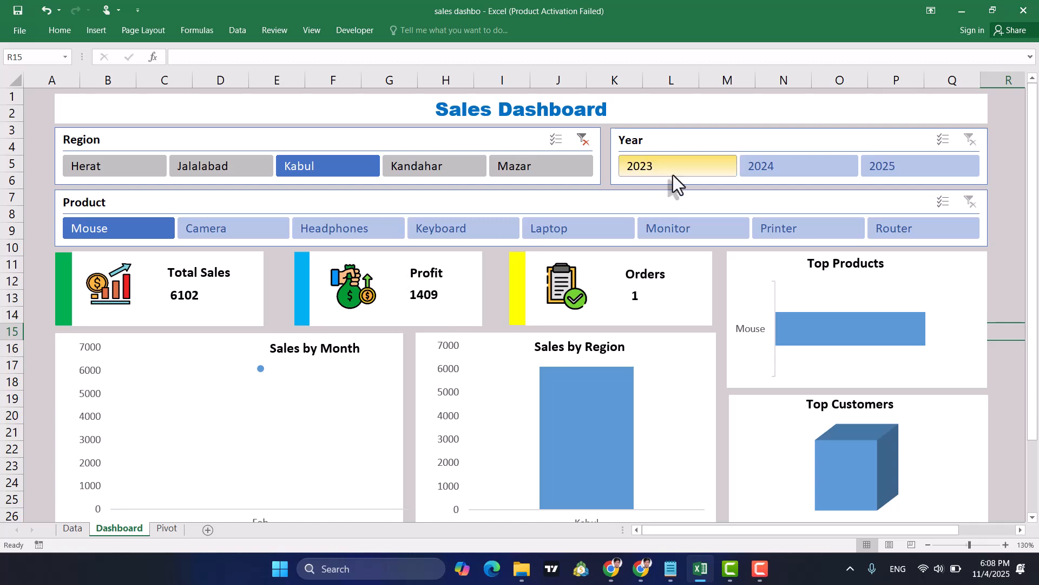
{"action": "left_click", "coordinate": [200, 164]}
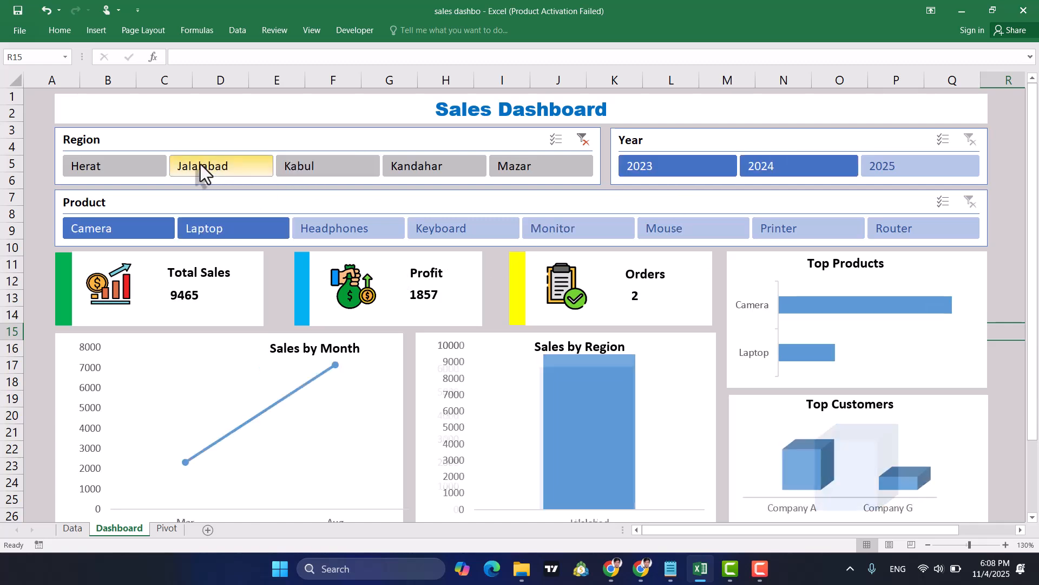
{"action": "left_click", "coordinate": [787, 173], "text": "ctrl"}
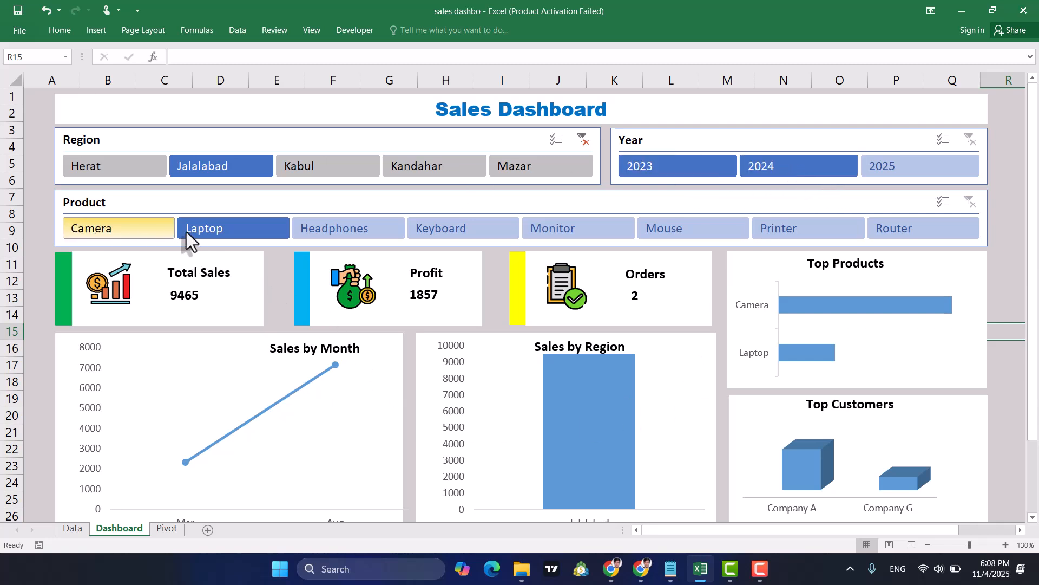
{"action": "left_click", "coordinate": [522, 168]}
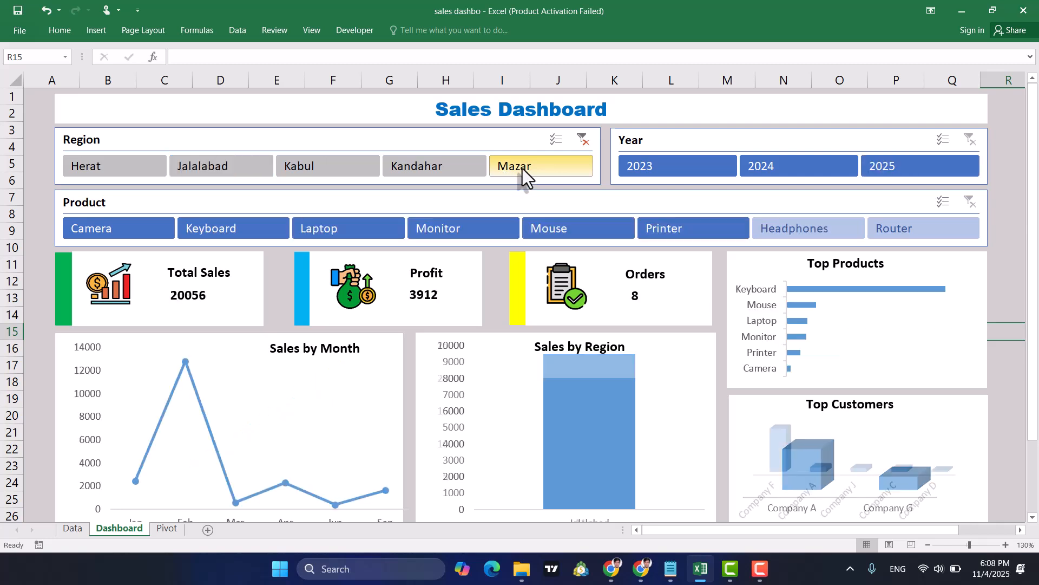
{"action": "left_click", "coordinate": [432, 172]}
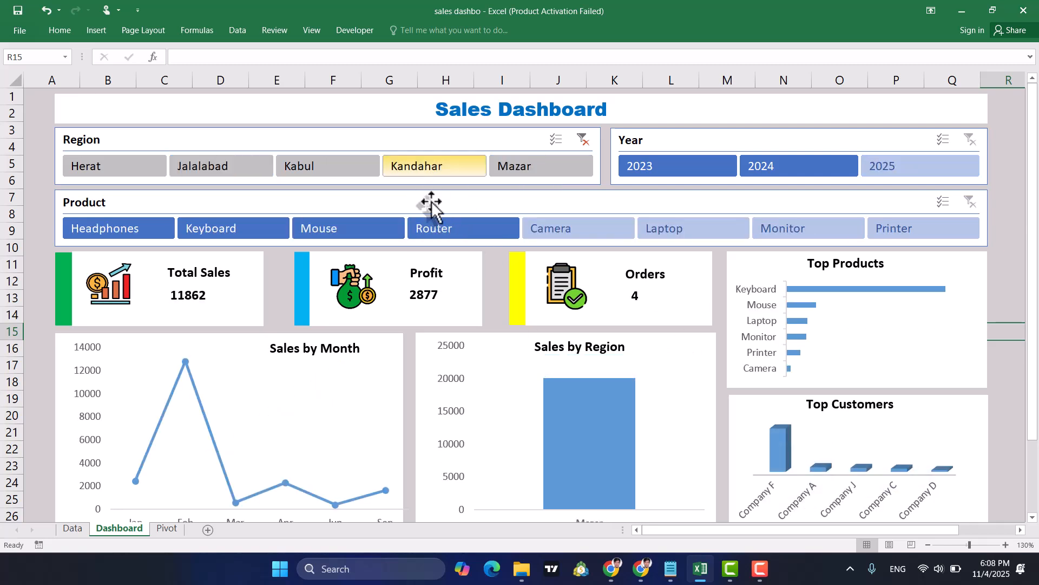
{"action": "left_click", "coordinate": [584, 142]}
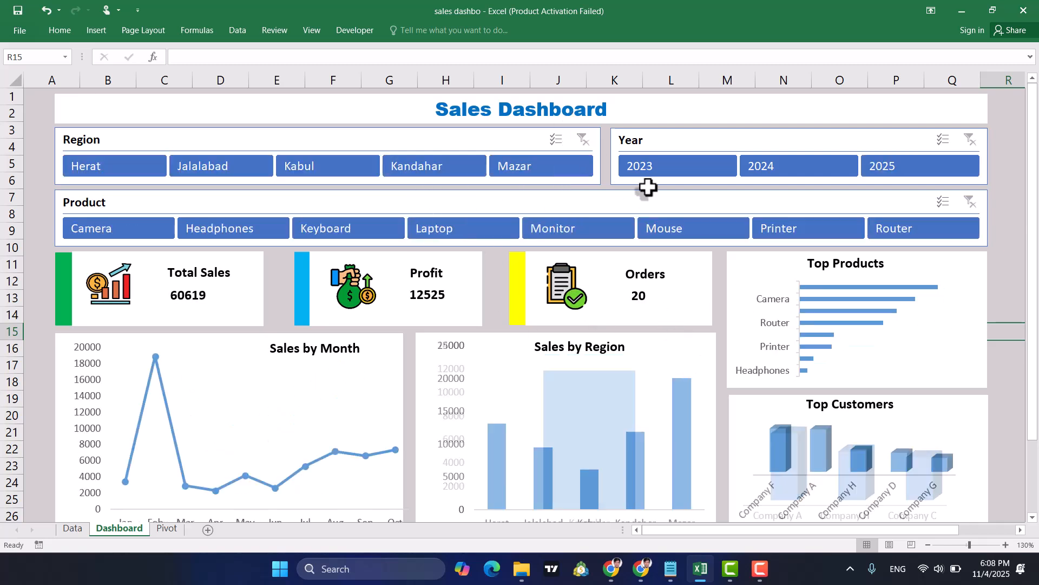
Preview the dashboard for the Laptop, Keyboard and Mouse products one at a time, and clear the product filter.
{"action": "left_click", "coordinate": [451, 234]}
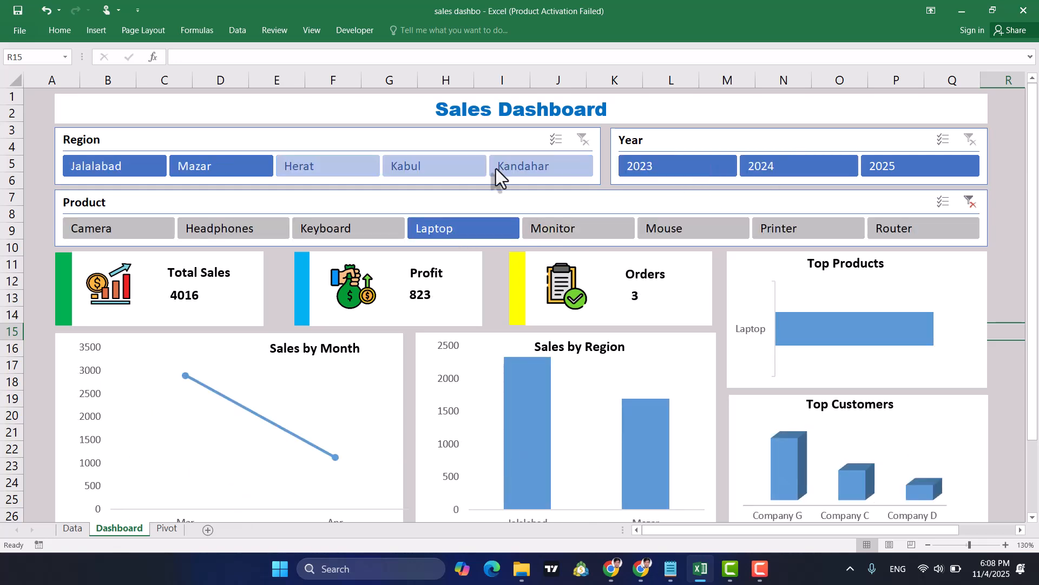
{"action": "left_click", "coordinate": [334, 230]}
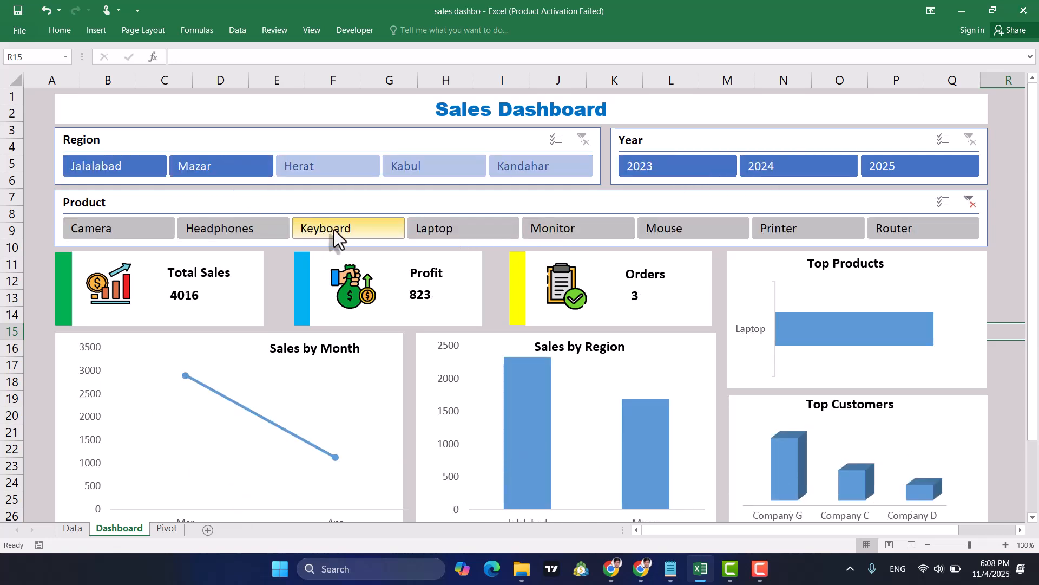
{"action": "left_click", "coordinate": [696, 236]}
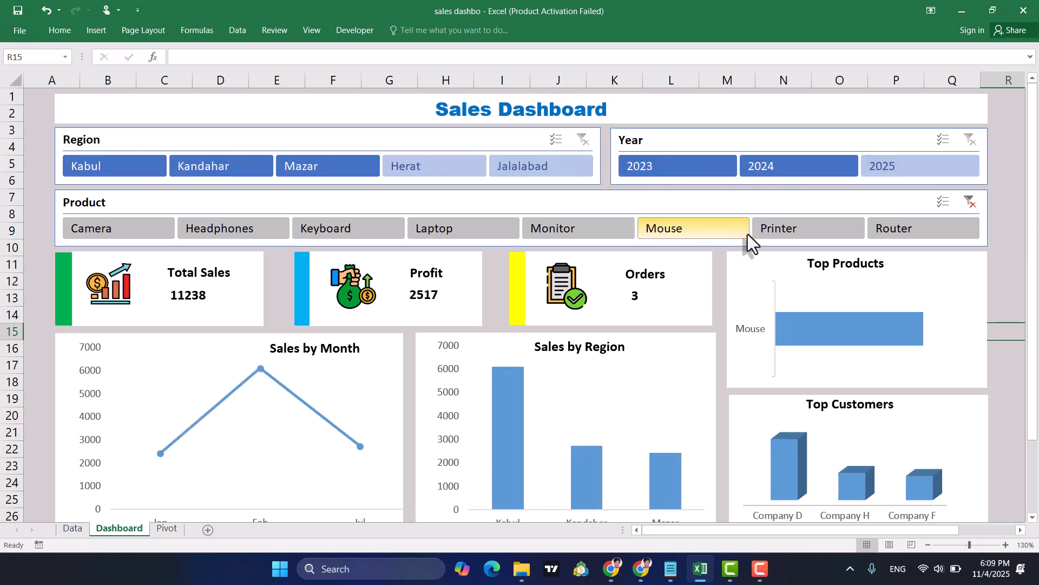
{"action": "left_click", "coordinate": [973, 205]}
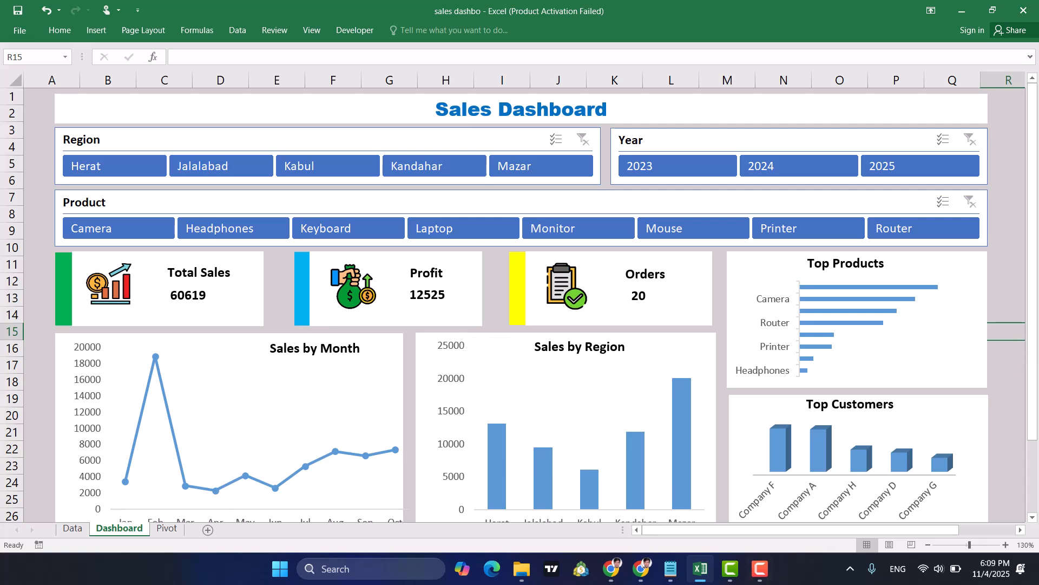
{"action": "left_click", "coordinate": [799, 579]}
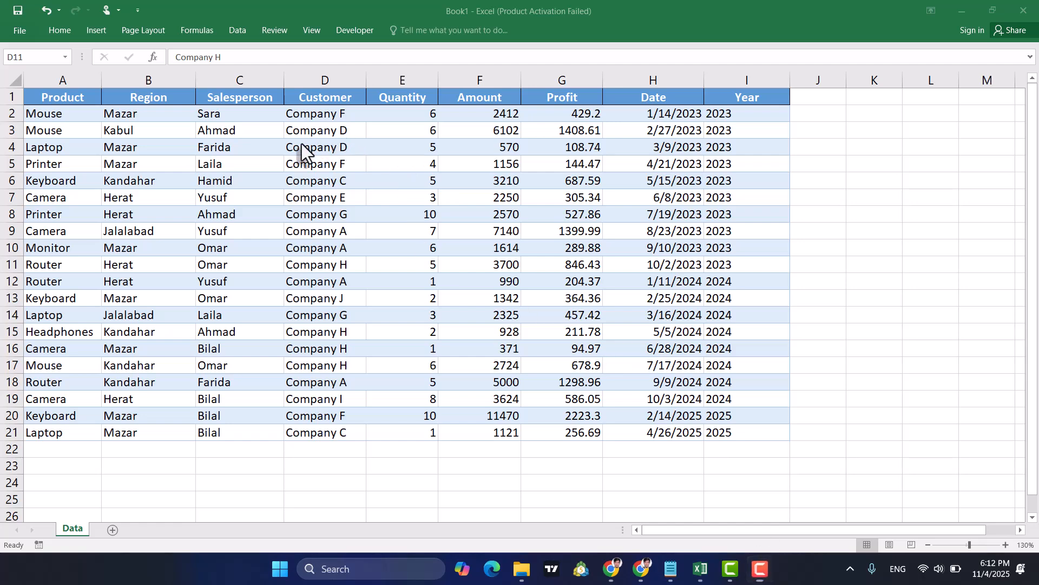
Add a new worksheet after the Data sheet and name it Dashboard.
{"action": "left_click", "coordinate": [110, 528]}
{"action": "right_click", "coordinate": [110, 528]}
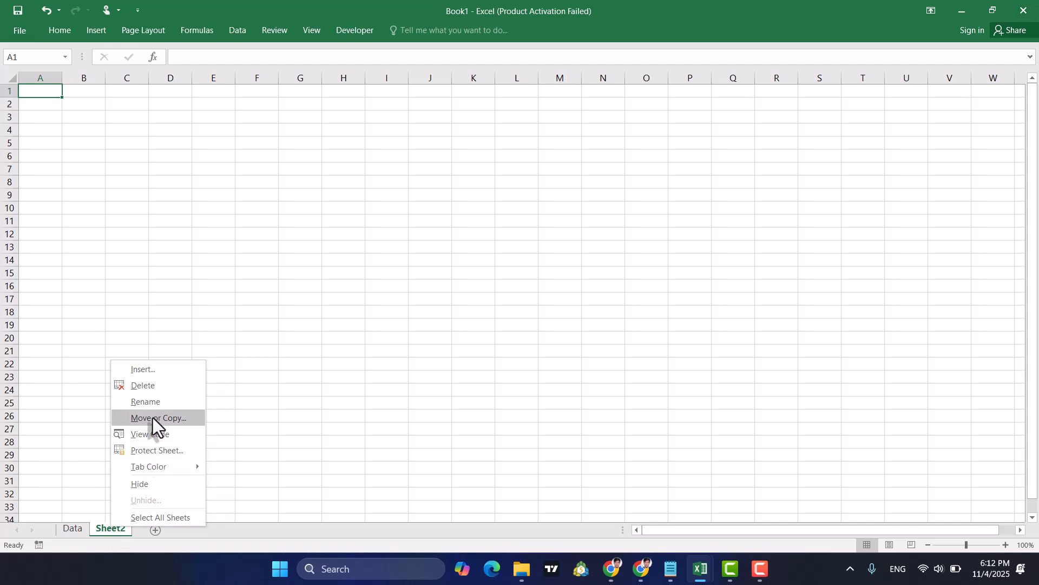
{"action": "left_click", "coordinate": [151, 401]}
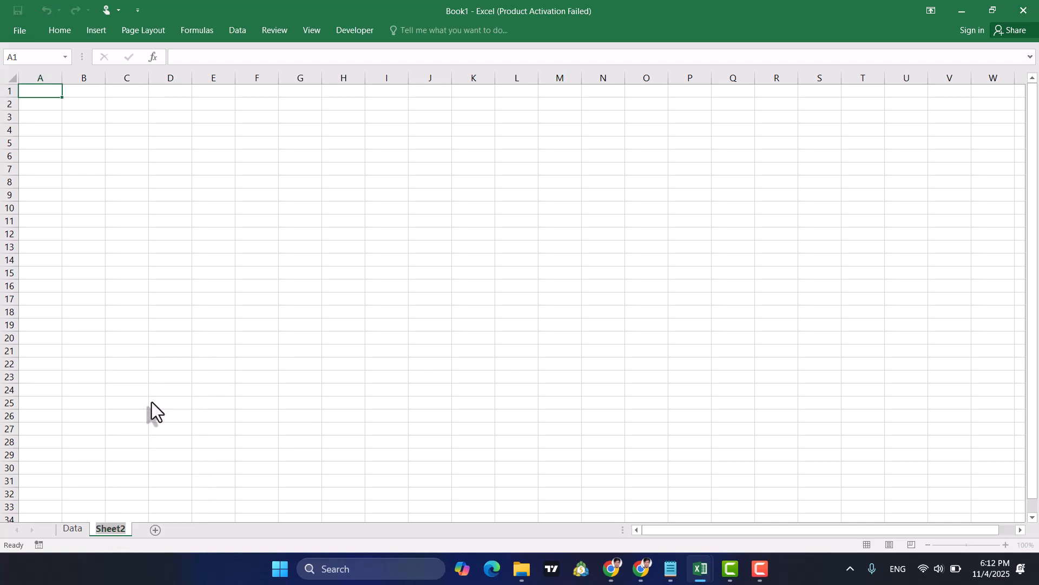
{"action": "type", "text": "Dashboard"}
{"action": "key", "text": "Return"}
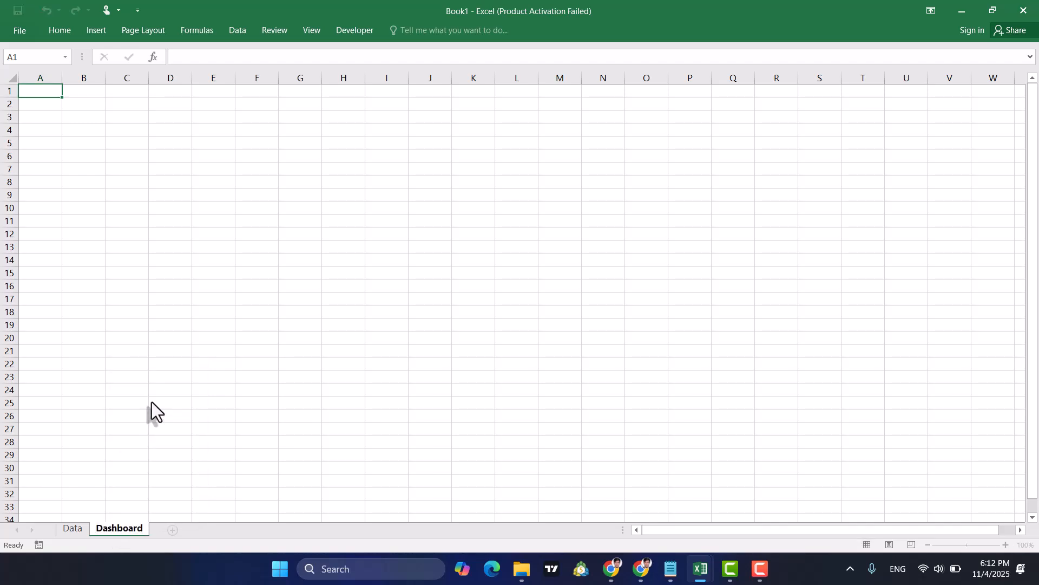
Add another worksheet after the Dashboard sheet and name it Pivot.
{"action": "left_click", "coordinate": [173, 533]}
{"action": "right_click", "coordinate": [177, 530]}
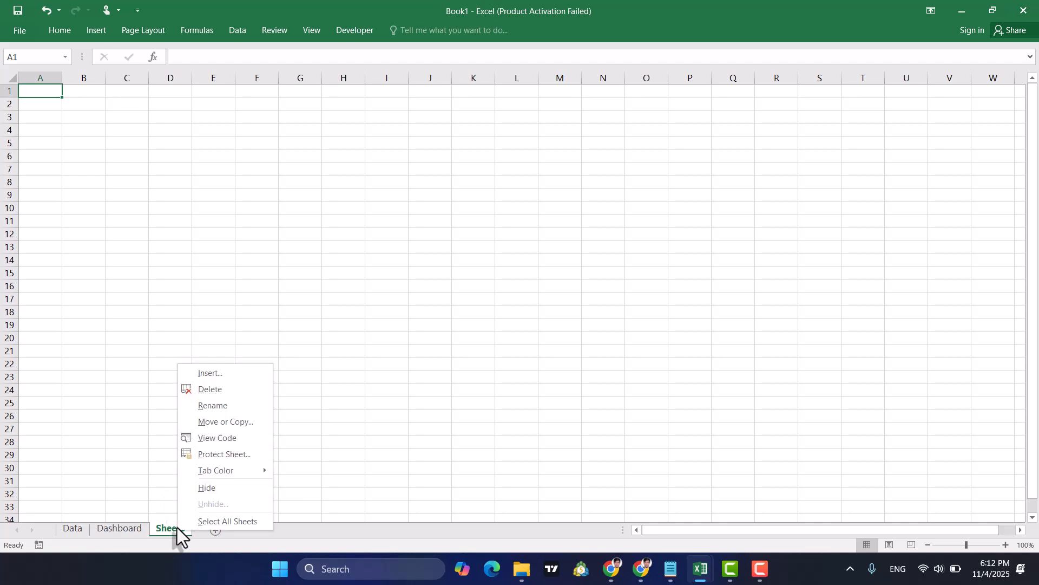
{"action": "left_click", "coordinate": [213, 411]}
{"action": "type", "text": "Pivot"}
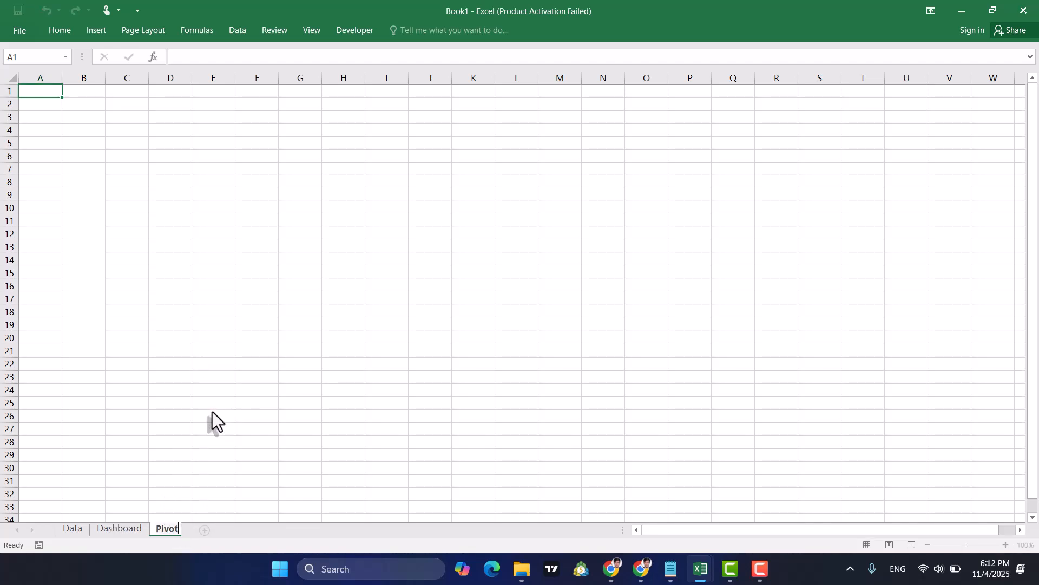
{"action": "key", "text": "Return"}
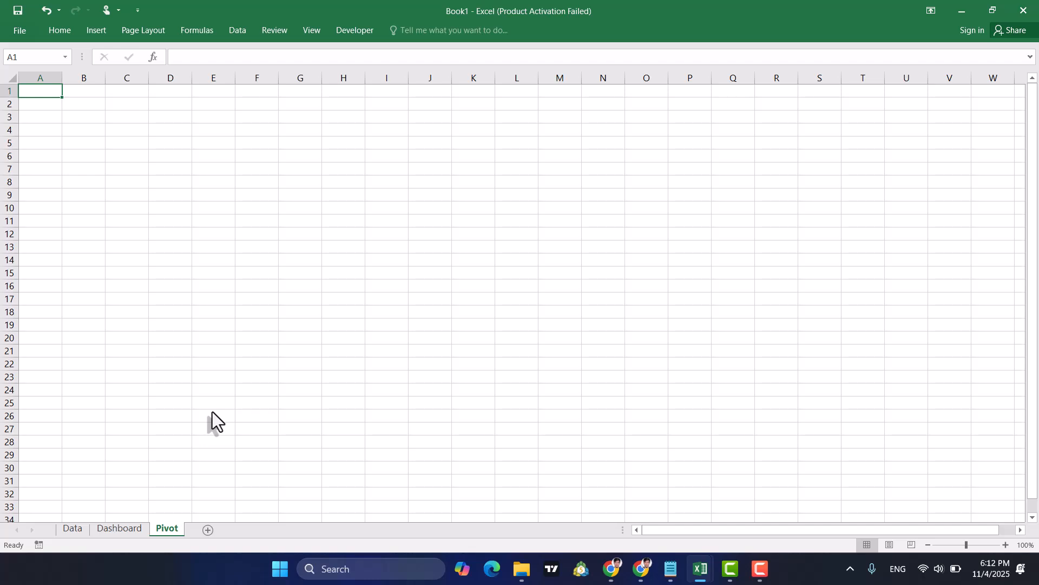
Turn off the gridlines on the Dashboard sheet.
{"action": "left_click", "coordinate": [121, 530]}
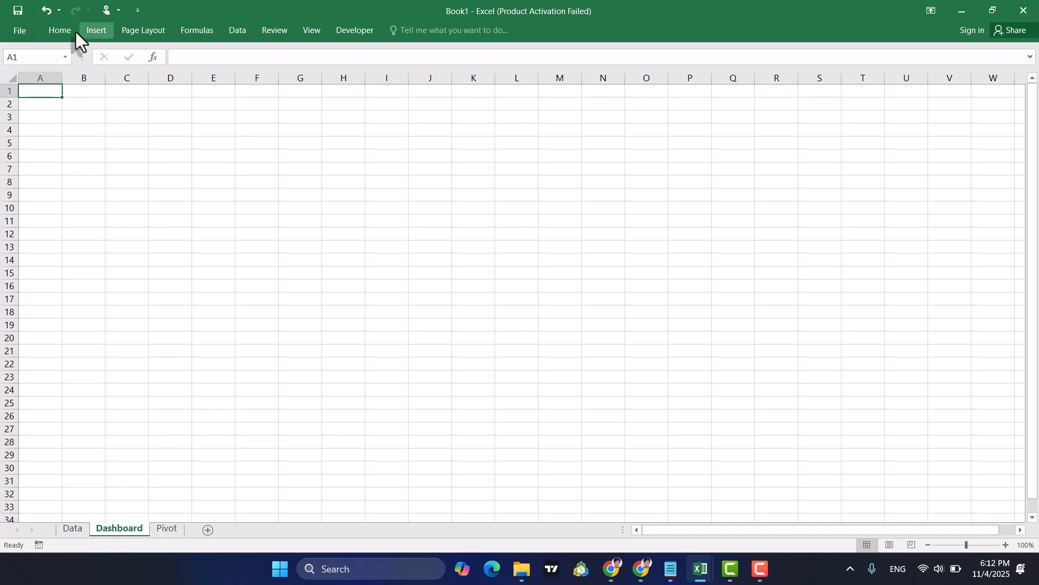
{"action": "left_click", "coordinate": [321, 34]}
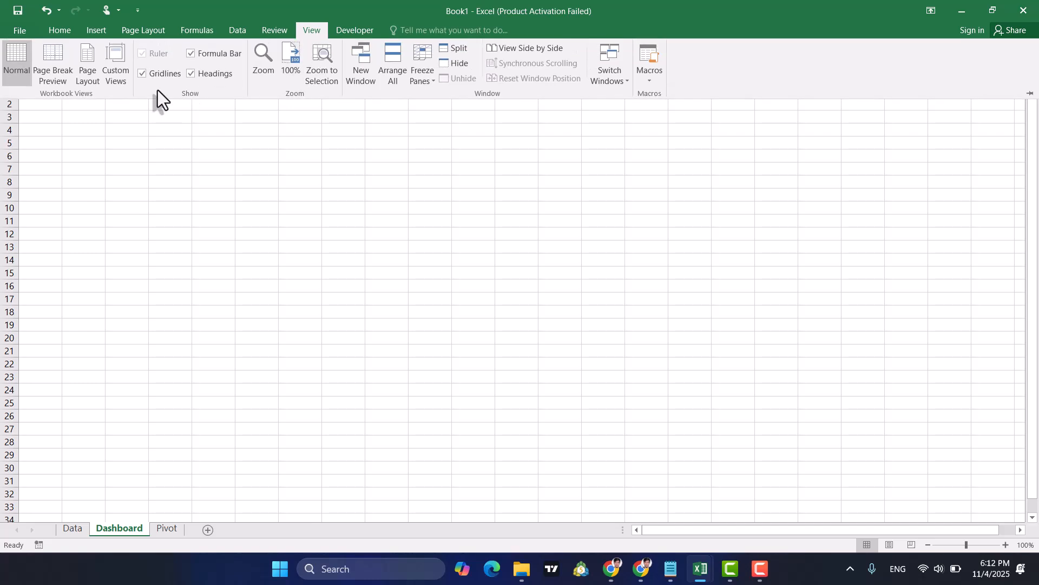
{"action": "left_click", "coordinate": [160, 73]}
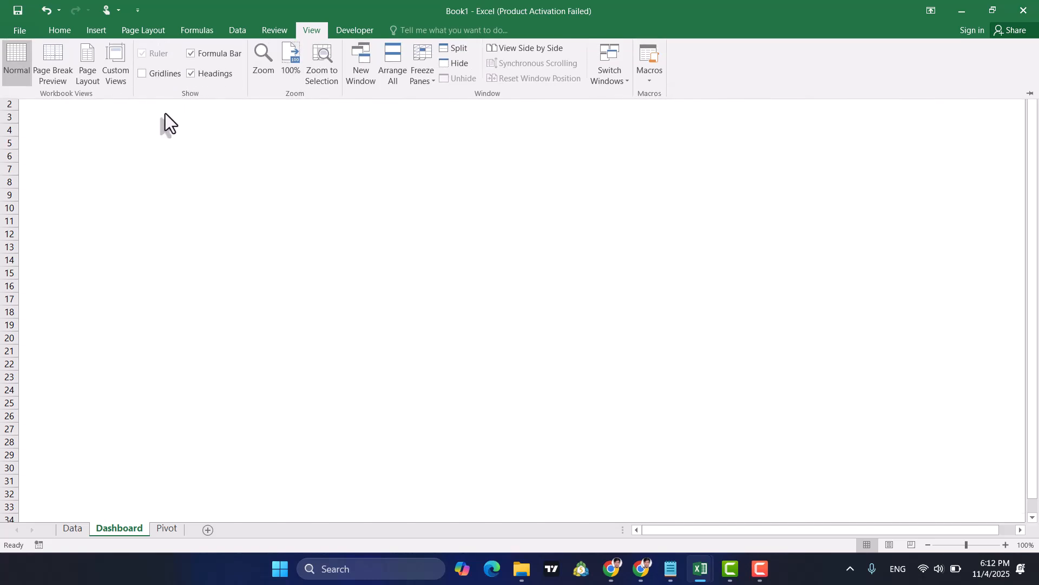
Fill all cells of the Dashboard sheet with the first darker shade of the light gray theme color.
{"action": "left_click", "coordinate": [74, 31]}
{"action": "key", "text": "ctrl+F1"}
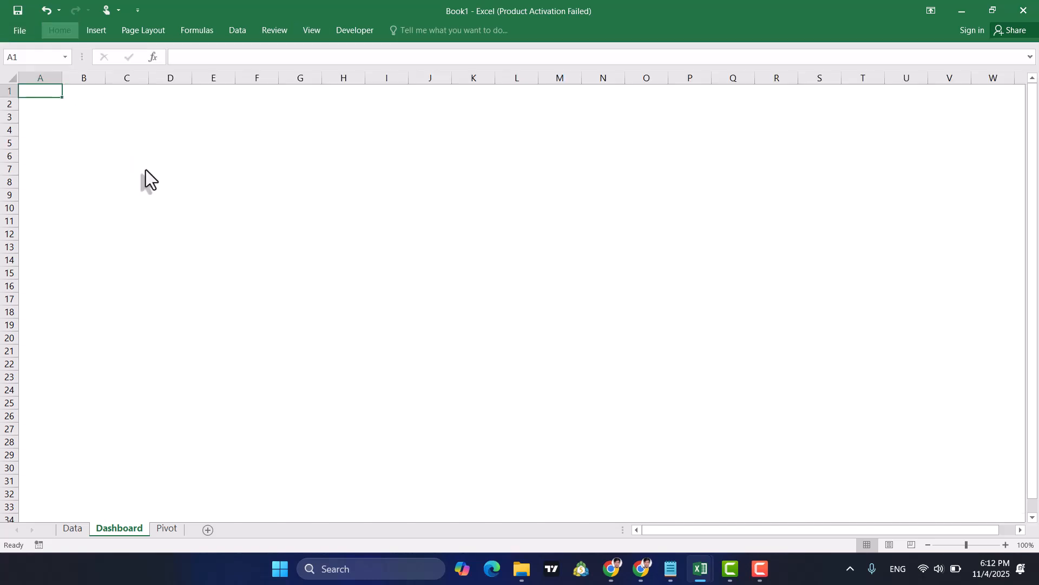
{"action": "left_click", "coordinate": [11, 76]}
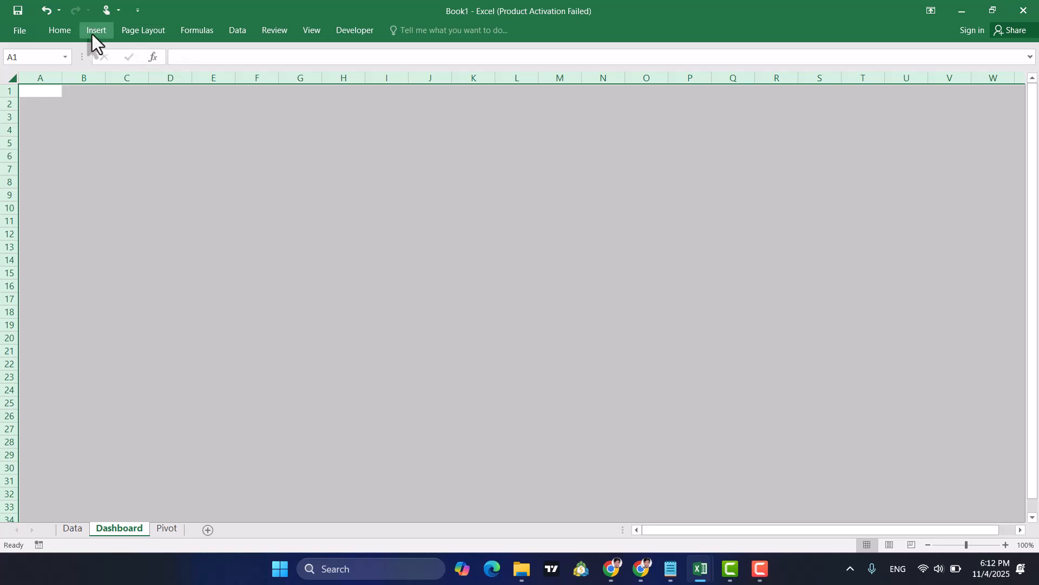
{"action": "left_click", "coordinate": [66, 34]}
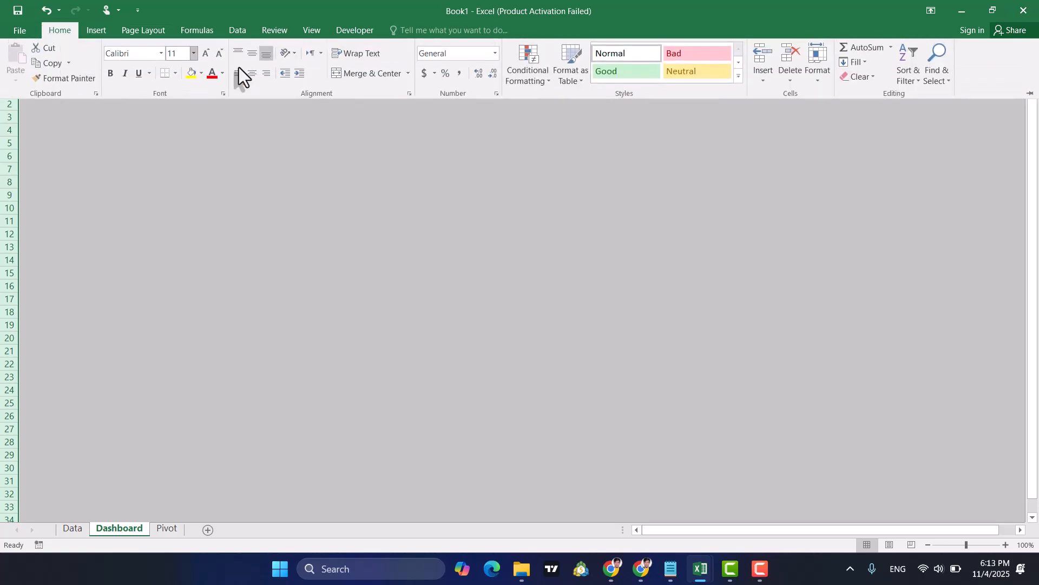
{"action": "left_click", "coordinate": [202, 73]}
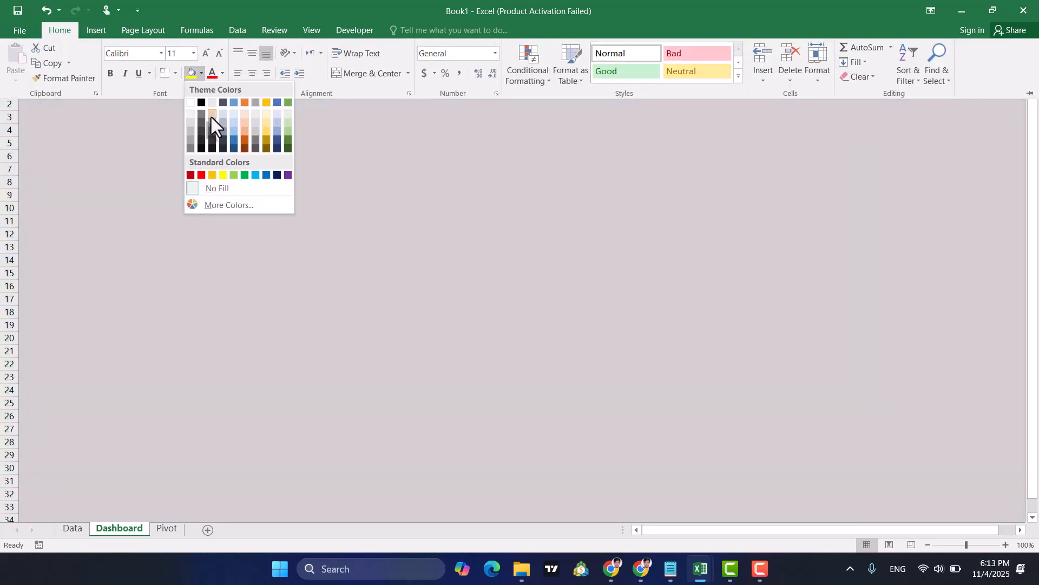
{"action": "left_click", "coordinate": [211, 117]}
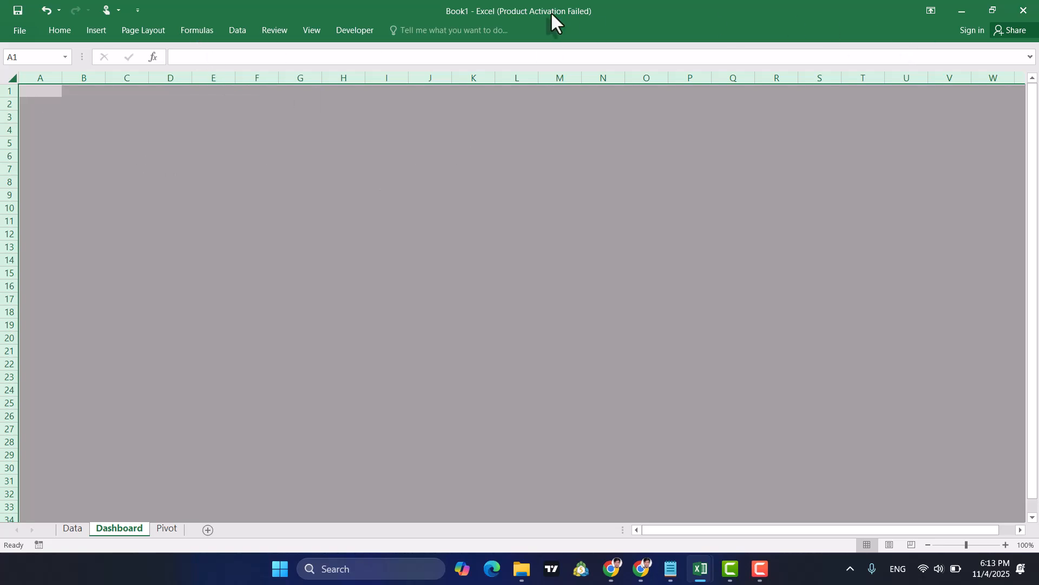
Pin the ribbon so its commands stay displayed above the Dashboard sheet.
{"action": "left_click", "coordinate": [313, 31]}
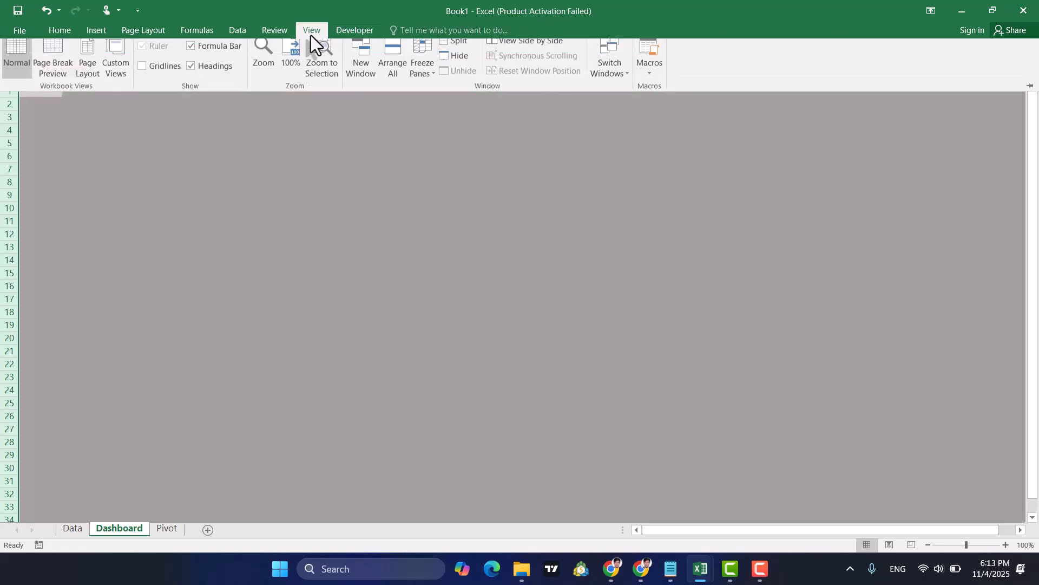
{"action": "left_click", "coordinate": [1030, 94]}
{"action": "left_click", "coordinate": [427, 174]}
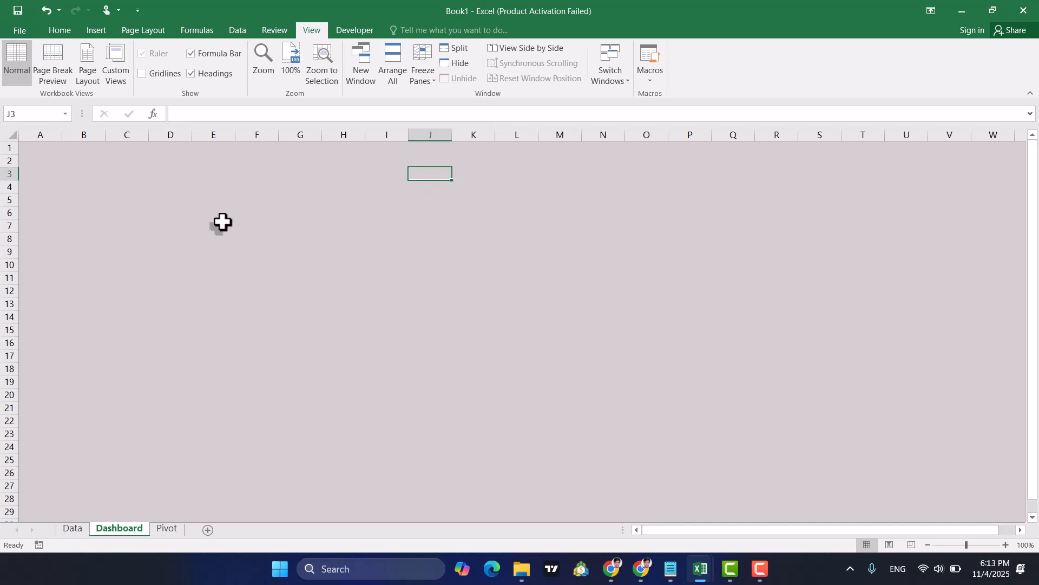
{"action": "left_click", "coordinate": [93, 227]}
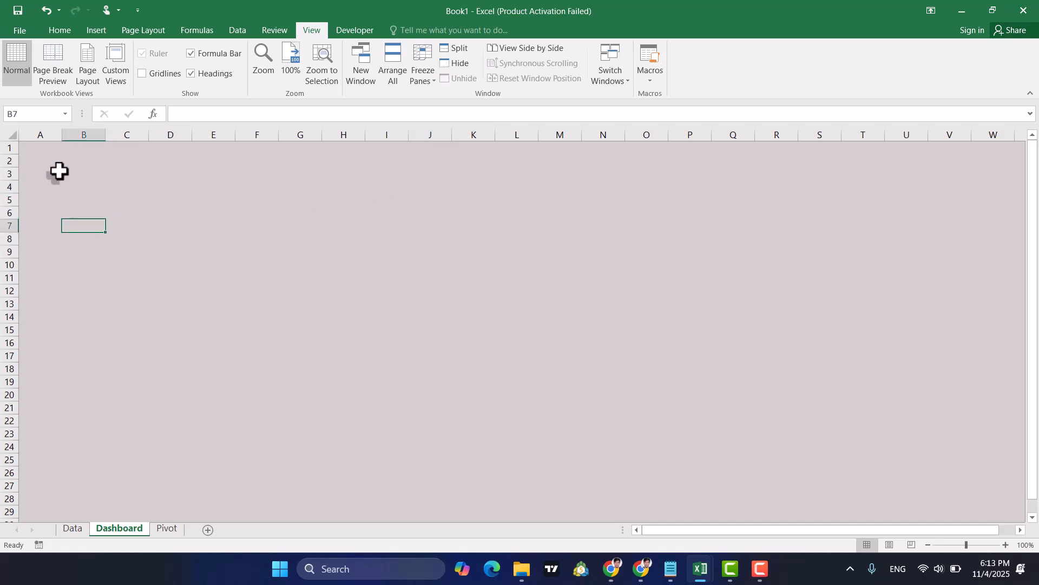
{"action": "left_click_drag", "start_coordinate": [31, 149], "coordinate": [83, 155]}
{"action": "left_click", "coordinate": [250, 190]}
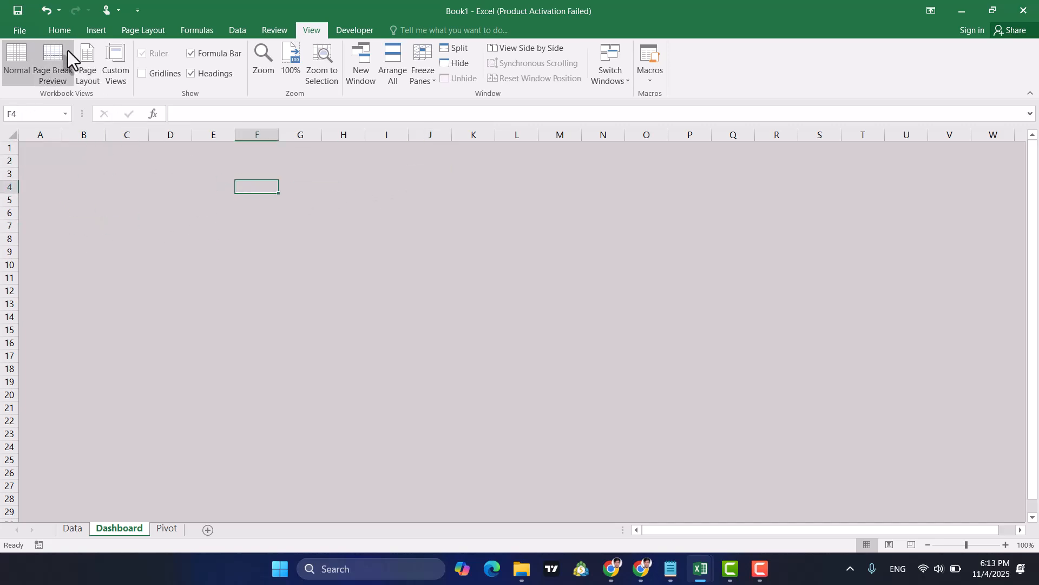
Draw a wide banner rectangle about 10.83" wide and 0.53" high across the top rows and align it within rows 1 to 3.
{"action": "left_click", "coordinate": [98, 31]}
{"action": "left_click", "coordinate": [217, 49]}
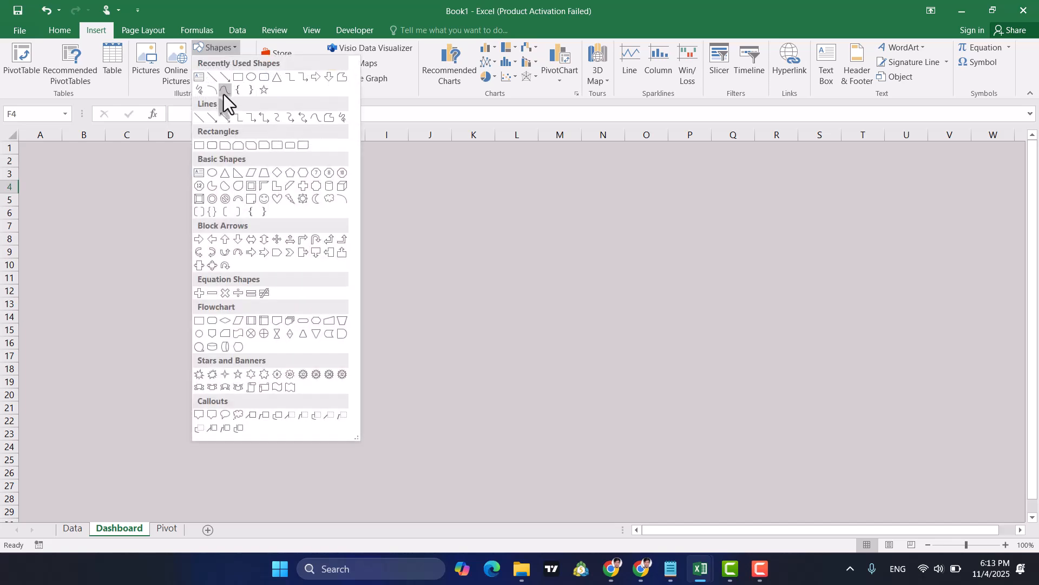
{"action": "left_click", "coordinate": [239, 77]}
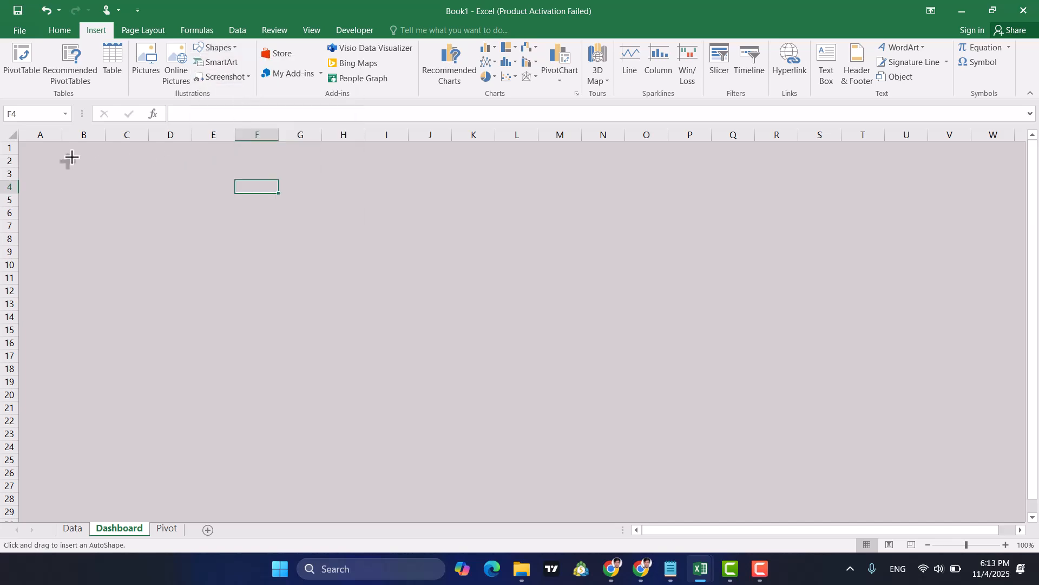
{"action": "mouse_move", "coordinate": [79, 160]}
{"action": "left_mouse_down"}
{"action": "mouse_move", "coordinate": [479, 194]}
{"action": "mouse_move", "coordinate": [768, 185]}
{"action": "left_mouse_up"}
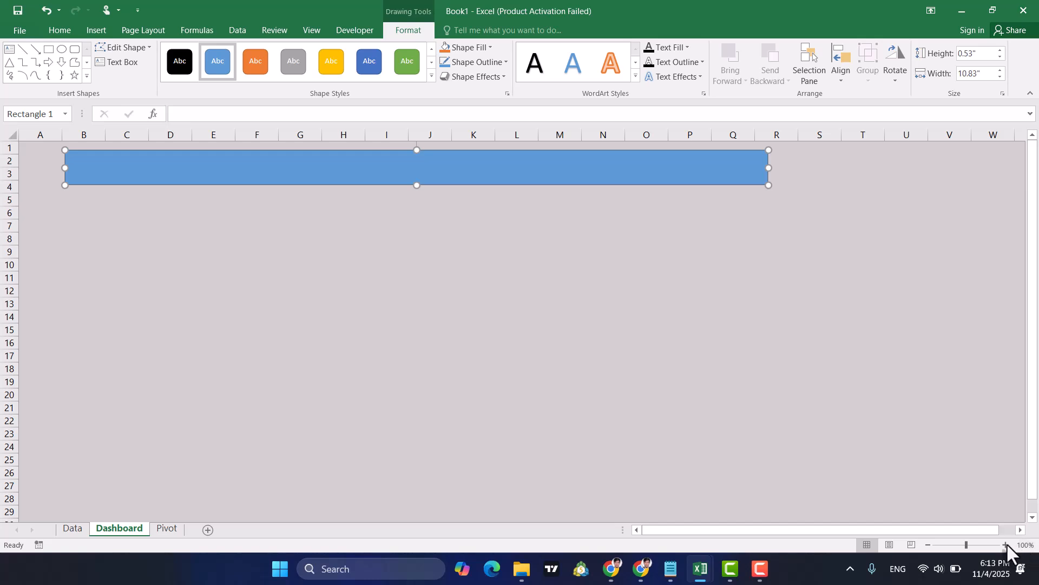
{"action": "left_click", "coordinate": [1007, 545]}
{"action": "left_click", "coordinate": [1007, 544]}
{"action": "left_click", "coordinate": [1007, 545]}
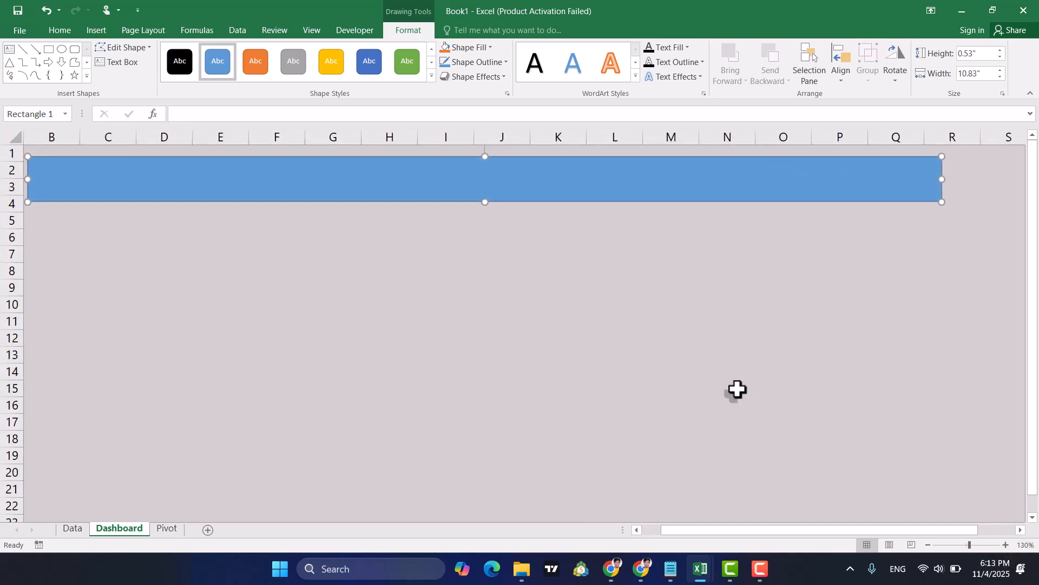
{"action": "left_click_drag", "start_coordinate": [683, 177], "coordinate": [703, 169]}
Give the banner rectangle a white fill and white outline, and reduce its height to about 0.34".
{"action": "left_click", "coordinate": [484, 50]}
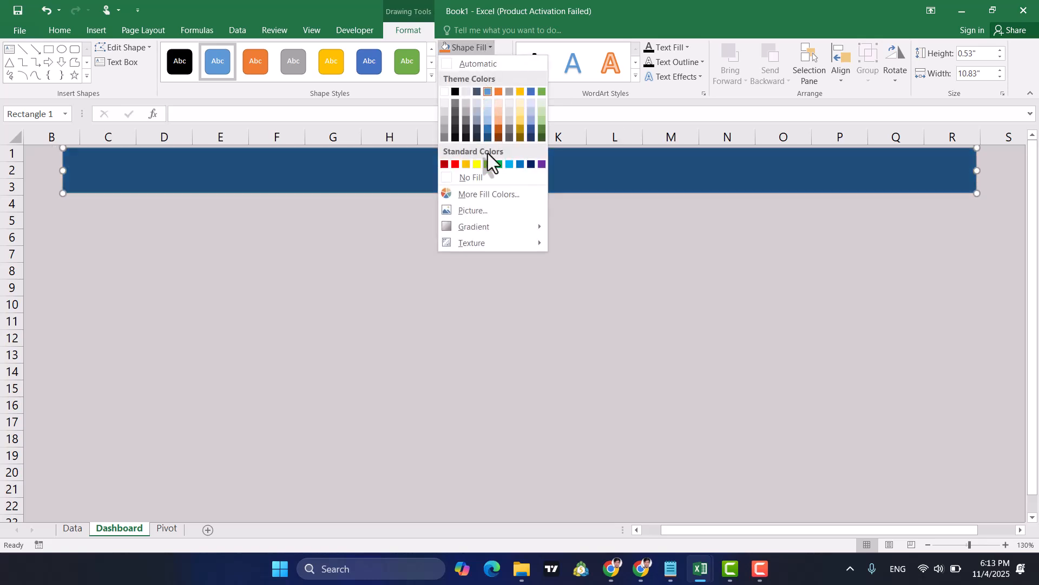
{"action": "left_click", "coordinate": [475, 180]}
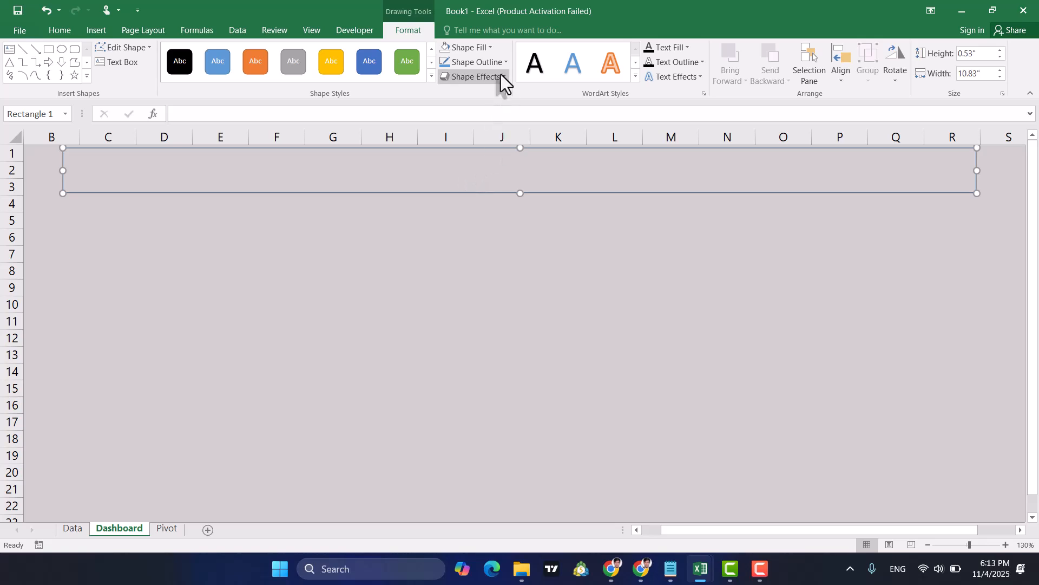
{"action": "left_click", "coordinate": [483, 51]}
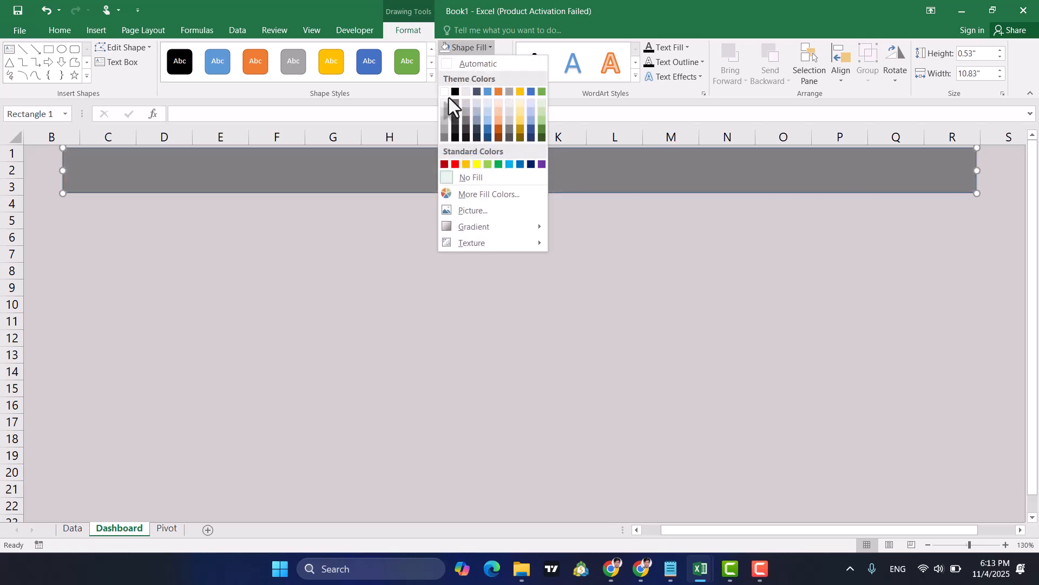
{"action": "left_click", "coordinate": [443, 93]}
{"action": "left_click", "coordinate": [489, 64]}
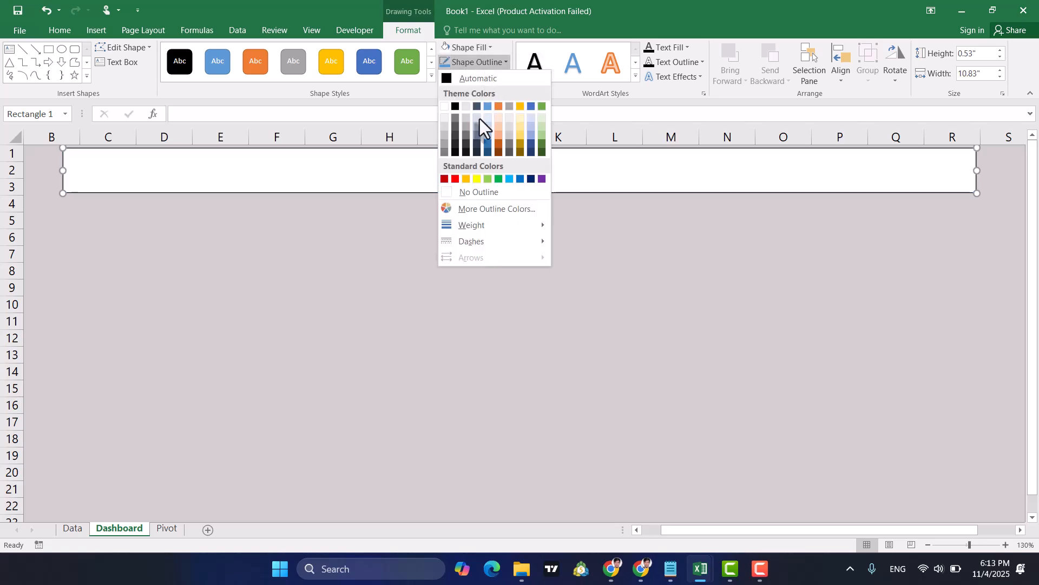
{"action": "left_click", "coordinate": [445, 109]}
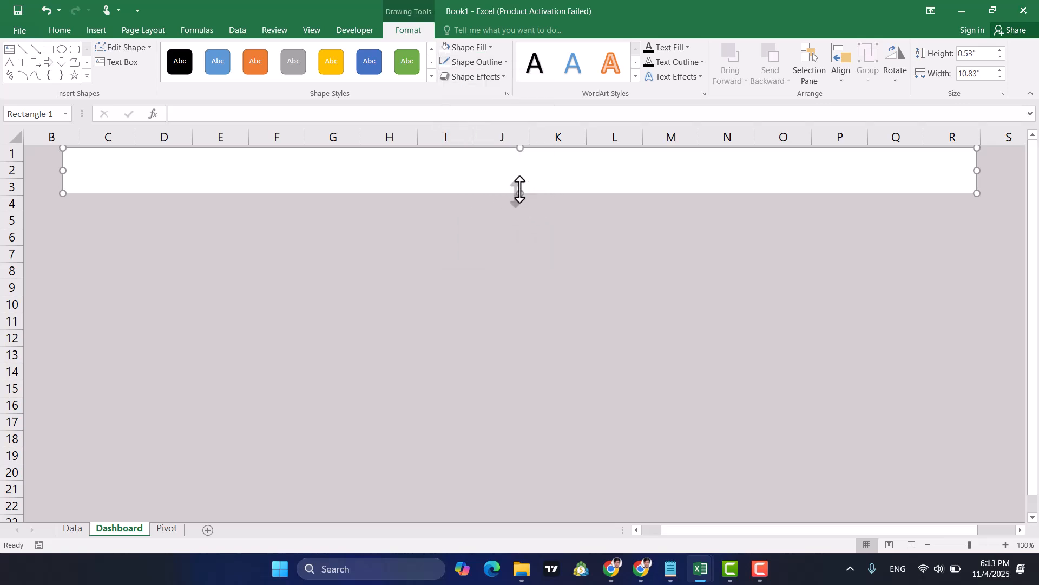
{"action": "left_click_drag", "start_coordinate": [520, 193], "coordinate": [518, 177]}
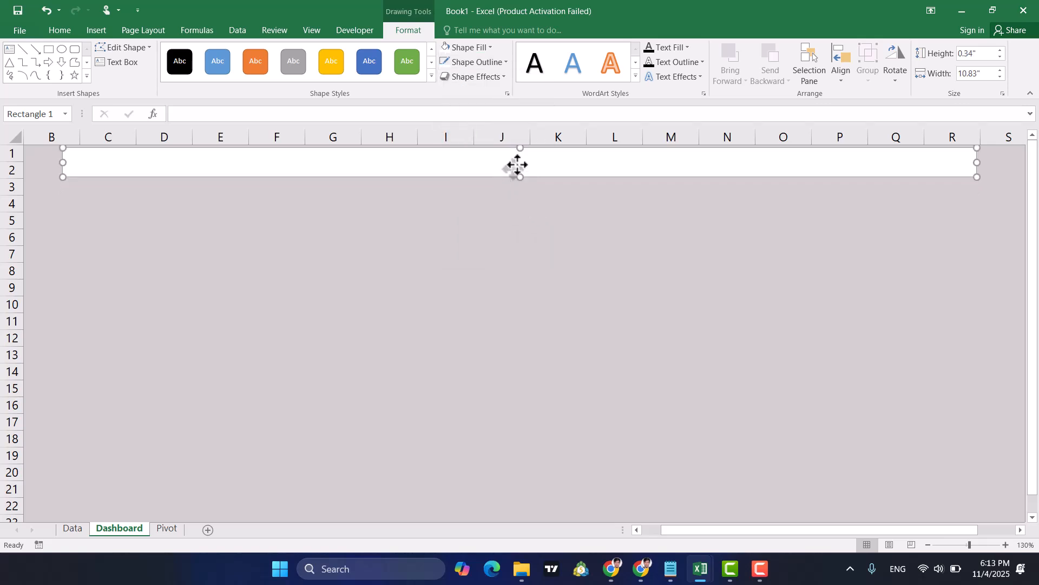
Add the title Sales Dashboard to the banner and make it bold at size 16.
{"action": "left_click", "coordinate": [518, 165]}
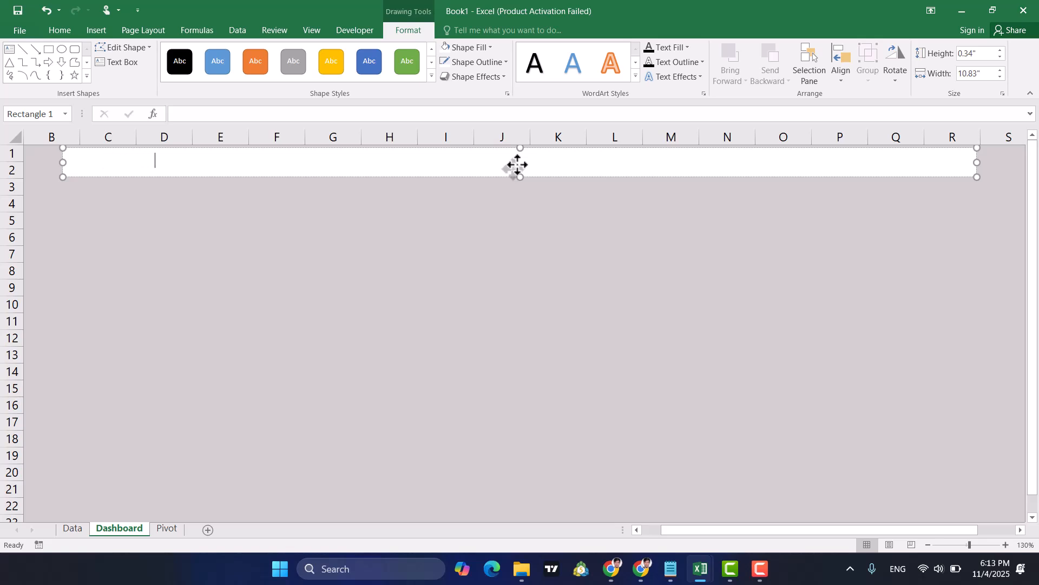
{"action": "key", "text": "ctrl+a"}
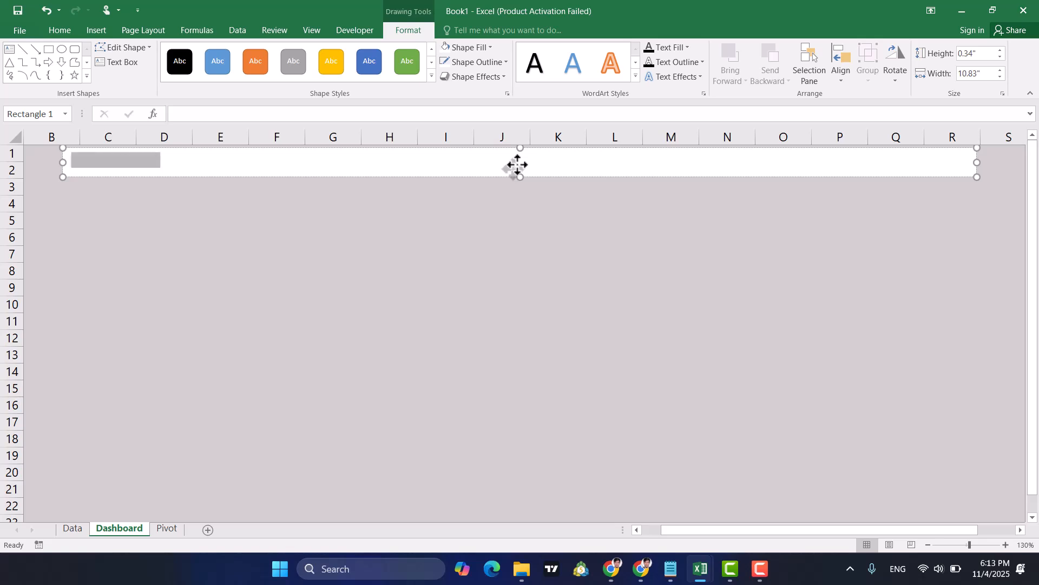
{"action": "left_click", "coordinate": [46, 28]}
{"action": "left_click", "coordinate": [111, 75]}
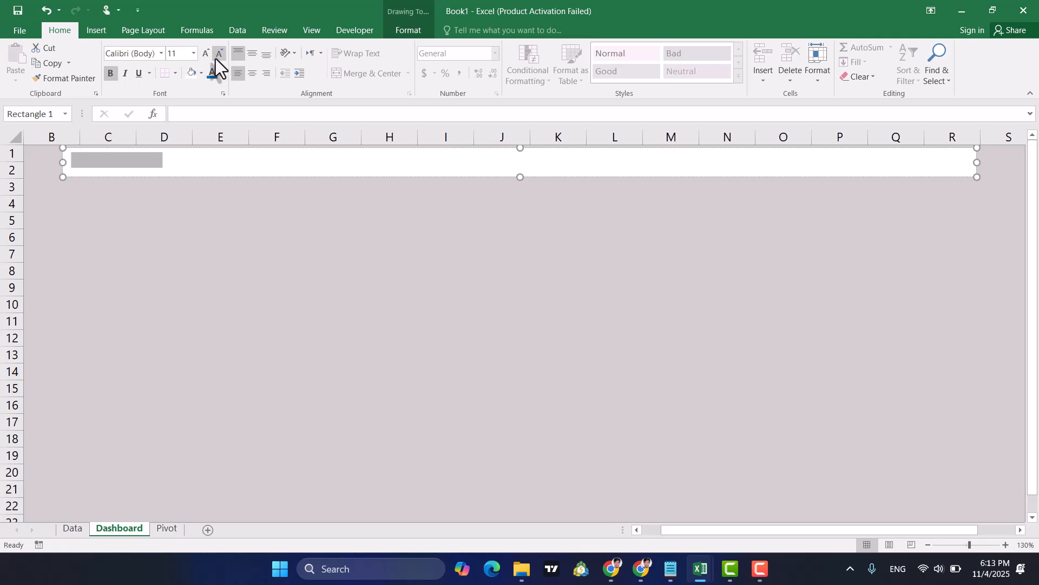
{"action": "left_click", "coordinate": [207, 55]}
{"action": "left_click", "coordinate": [207, 54]}
{"action": "left_click", "coordinate": [207, 54]}
Center the banner title horizontally and vertically and color it standard blue.
{"action": "left_click", "coordinate": [252, 73]}
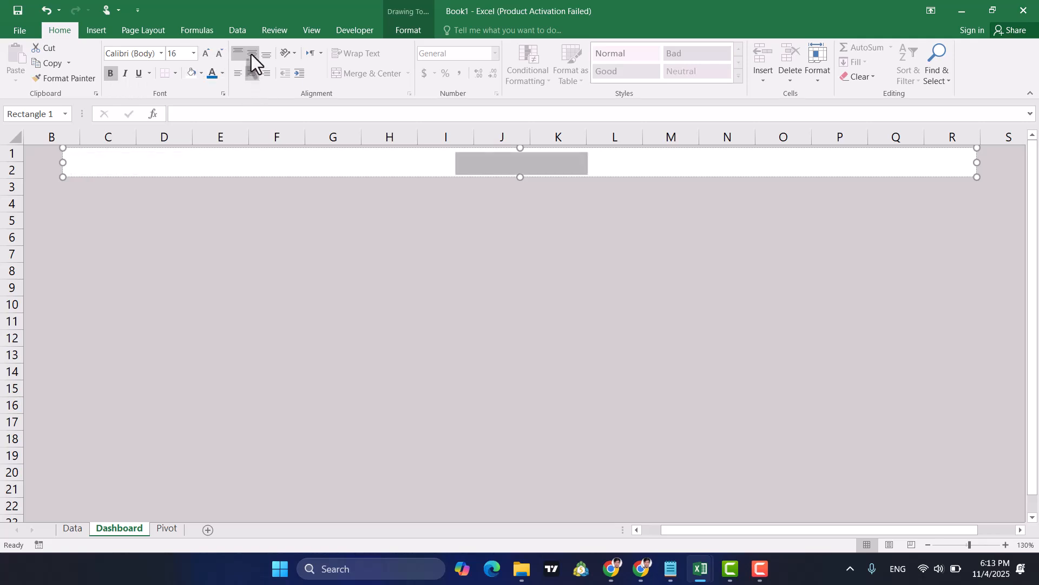
{"action": "left_click", "coordinate": [251, 54]}
{"action": "left_click", "coordinate": [222, 79]}
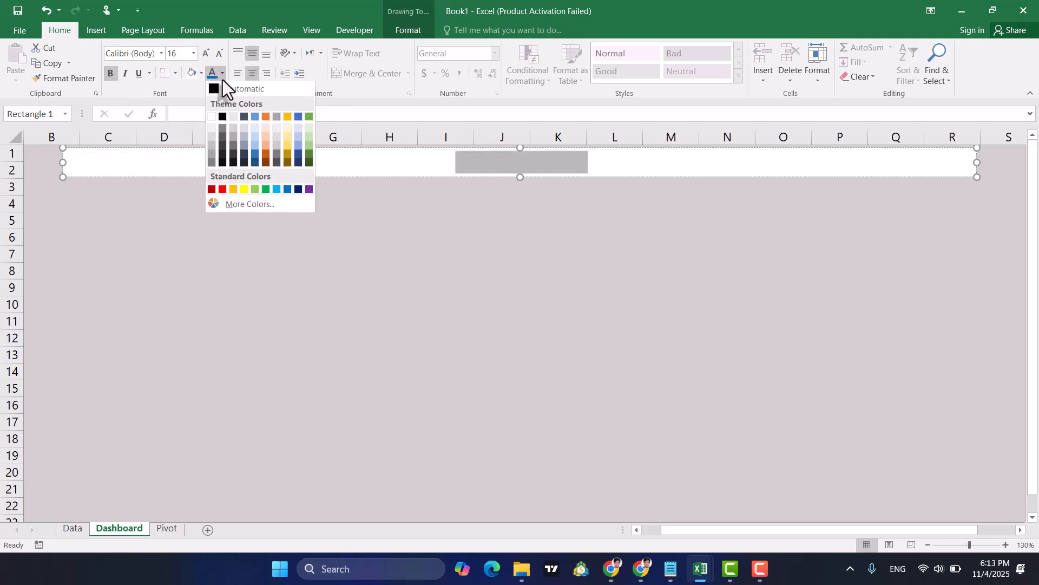
{"action": "left_click", "coordinate": [226, 115]}
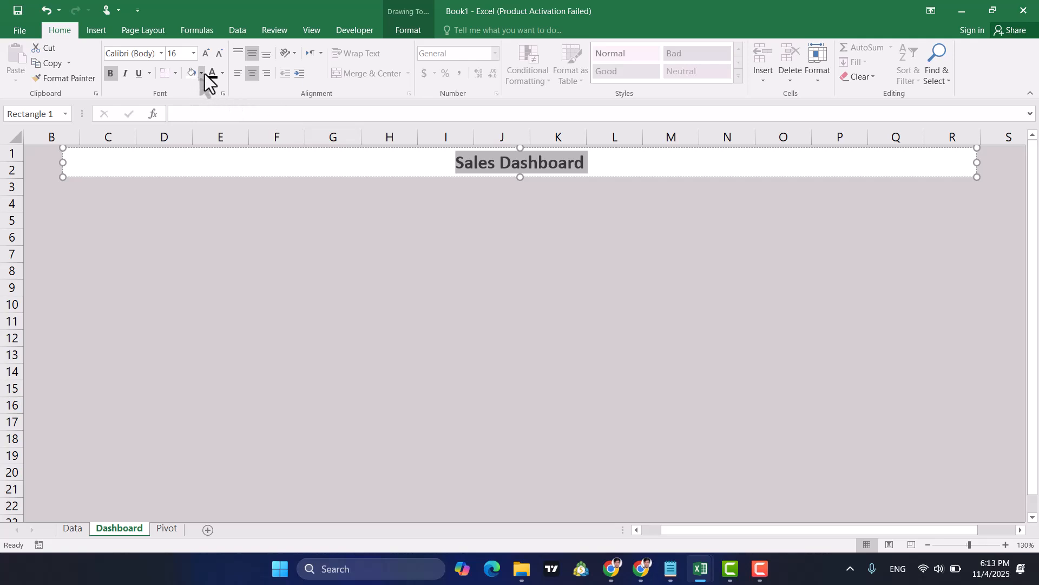
{"action": "left_click", "coordinate": [222, 74]}
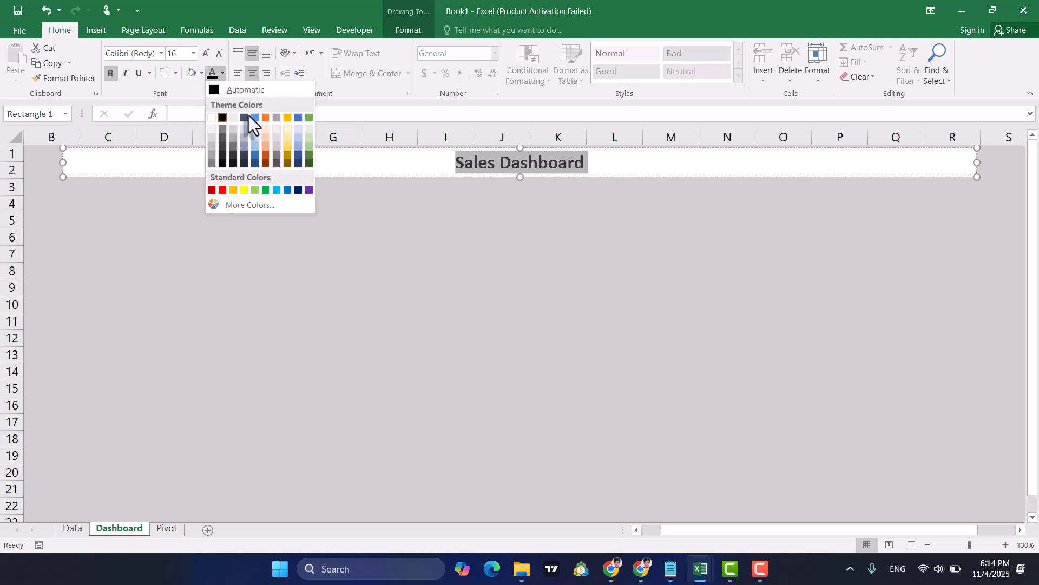
{"action": "left_click", "coordinate": [288, 190]}
{"action": "left_click", "coordinate": [528, 188]}
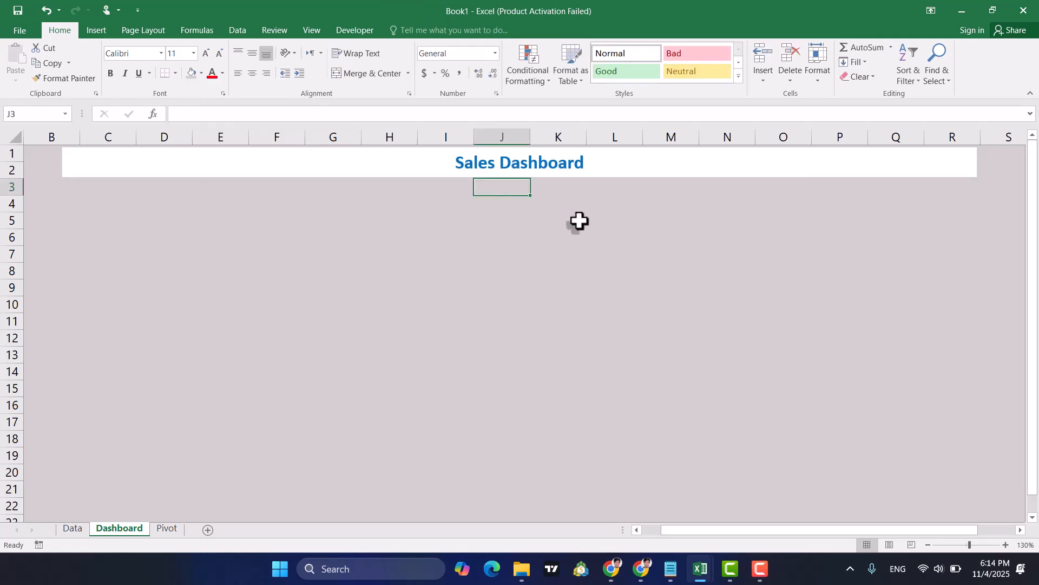
{"action": "left_click", "coordinate": [563, 233]}
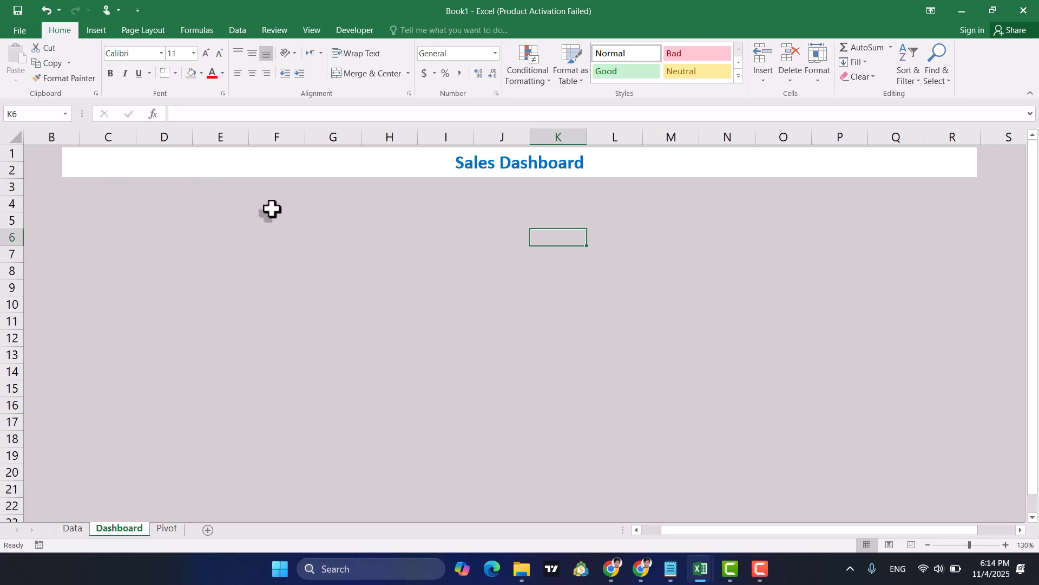
Duplicate the title banner directly below itself in rows 3 to 5 and delete the copy's text.
{"action": "left_click", "coordinate": [259, 173]}
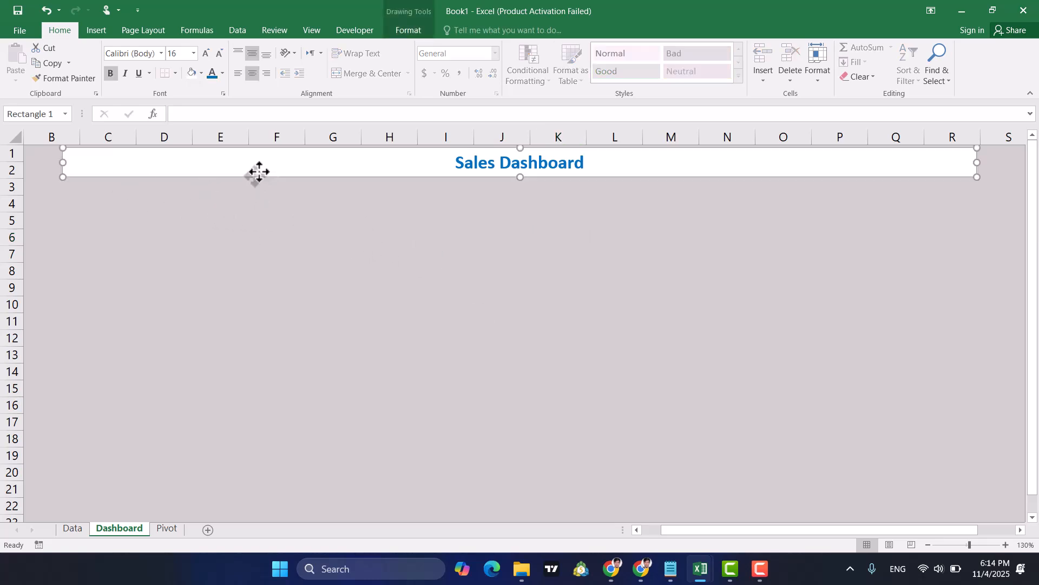
{"action": "left_click_drag", "start_coordinate": [259, 169], "coordinate": [356, 220]}
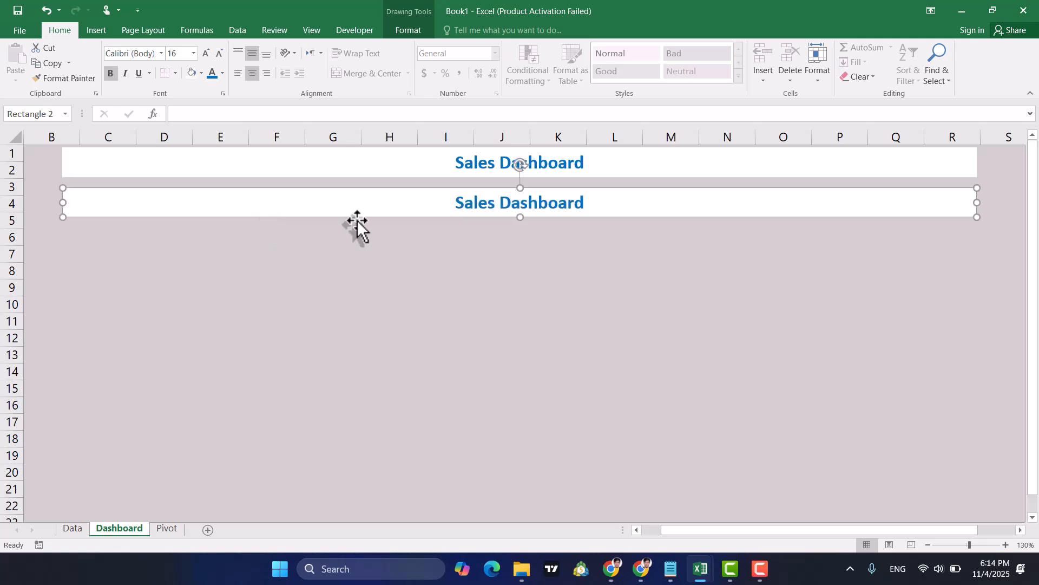
{"action": "triple_click", "coordinate": [464, 212]}
{"action": "key", "text": "Delete"}
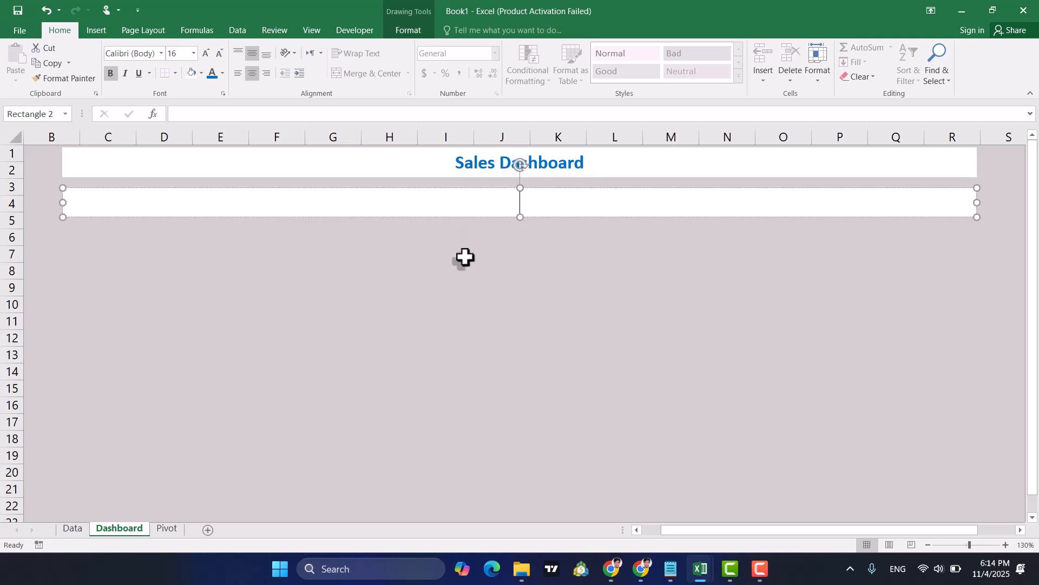
{"action": "left_click", "coordinate": [464, 258]}
Shorten the blank banner copy from its far end so that it ends in column F.
{"action": "left_click", "coordinate": [455, 209]}
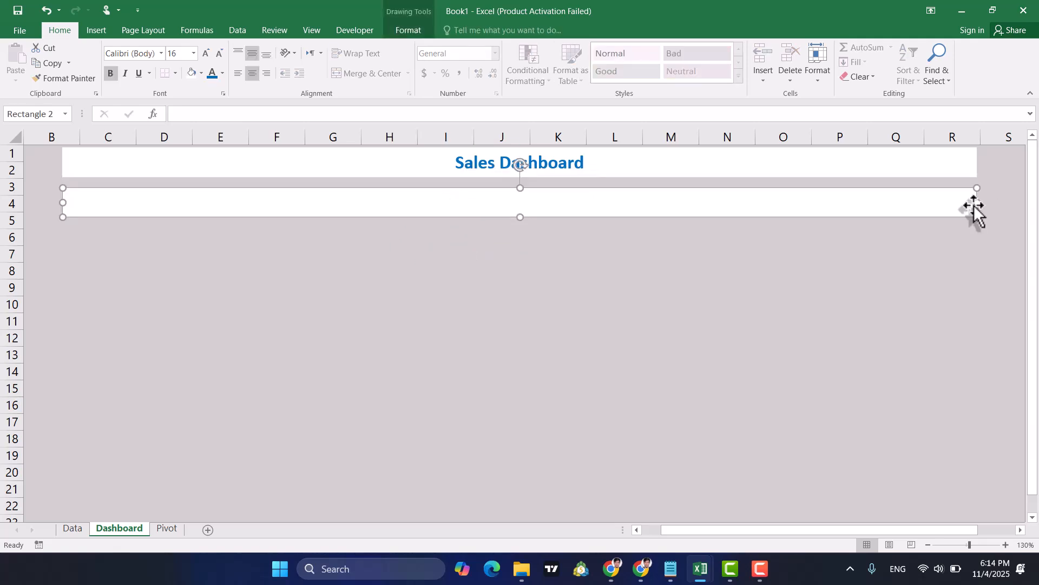
{"action": "left_click_drag", "start_coordinate": [970, 207], "coordinate": [278, 224]}
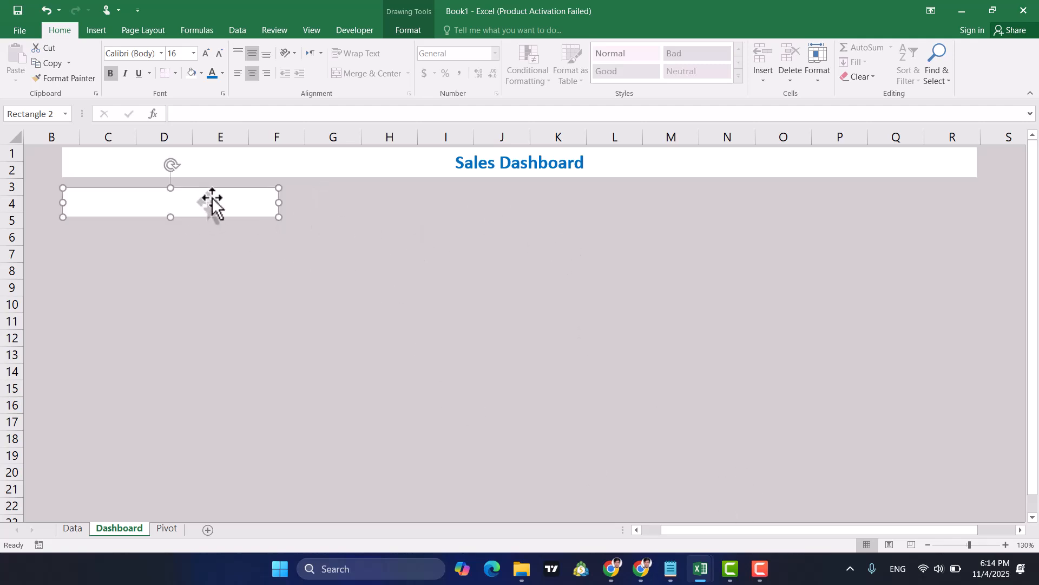
{"action": "left_click", "coordinate": [793, 583]}
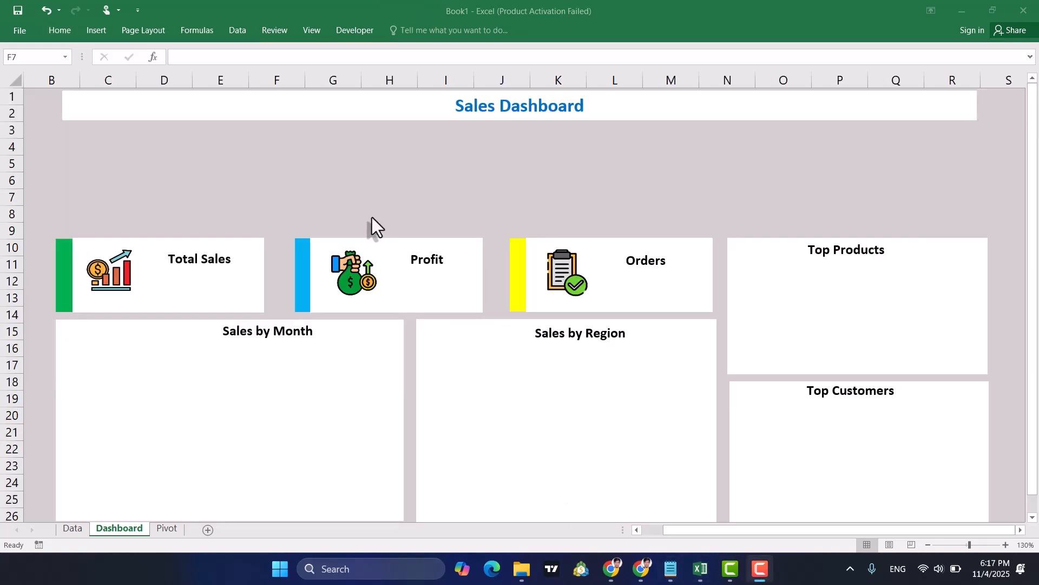
Examine the Total Sales, Profit and Orders cards and the chart panels laid out on the dashboard.
{"action": "left_click", "coordinate": [174, 290]}
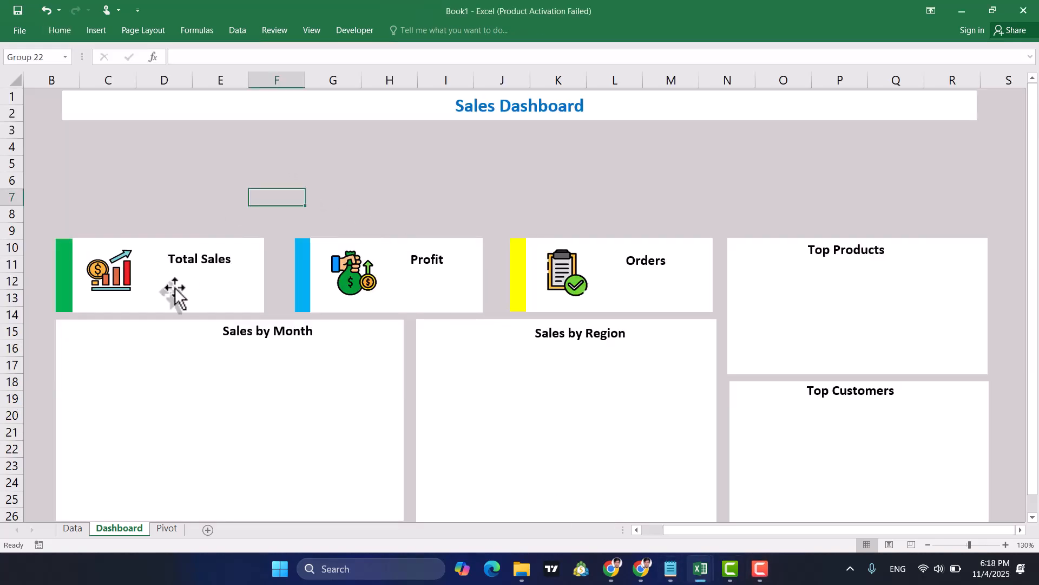
{"action": "left_click", "coordinate": [81, 254]}
{"action": "left_click_drag", "start_coordinate": [92, 248], "coordinate": [58, 254]}
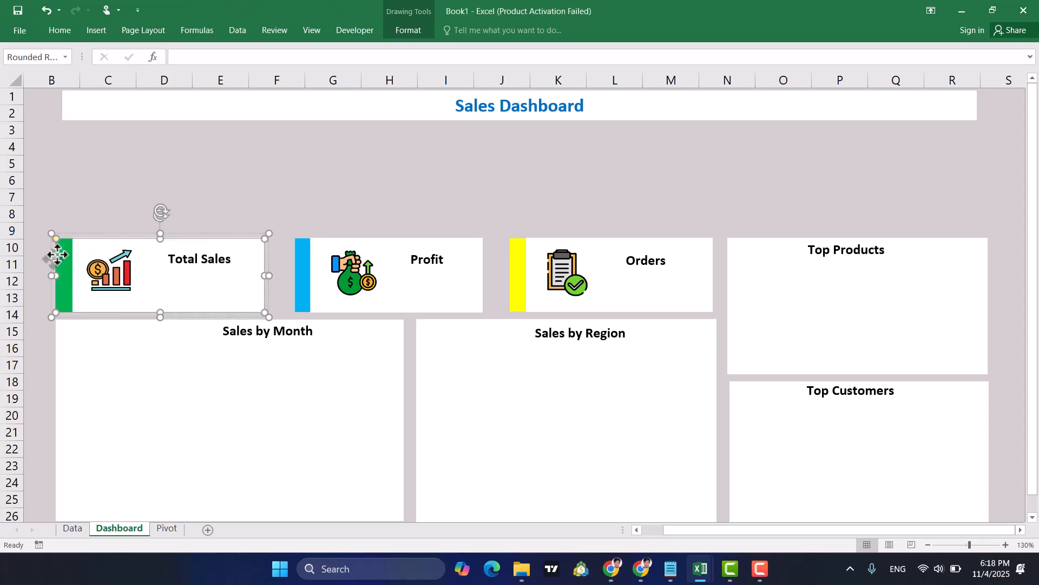
{"action": "left_click", "coordinate": [297, 279]}
{"action": "left_click", "coordinate": [520, 272]}
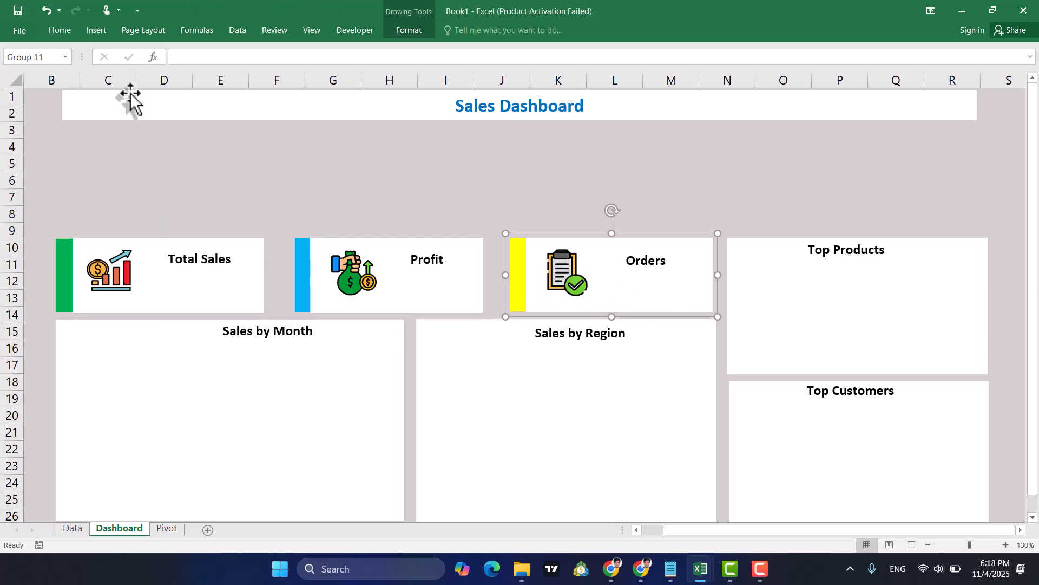
{"action": "left_click", "coordinate": [87, 30]}
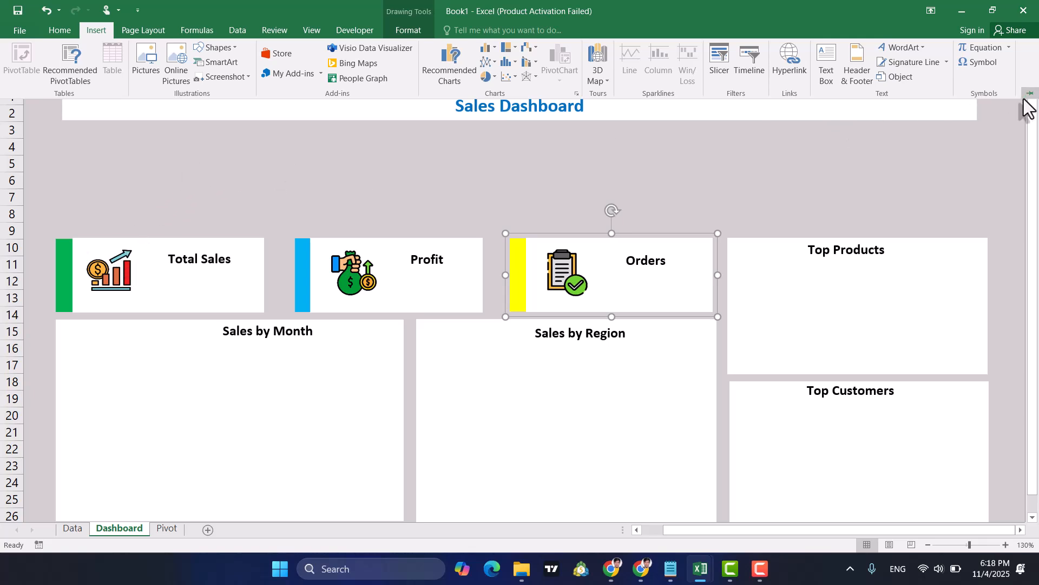
{"action": "left_click", "coordinate": [738, 183]}
{"action": "left_click", "coordinate": [722, 196]}
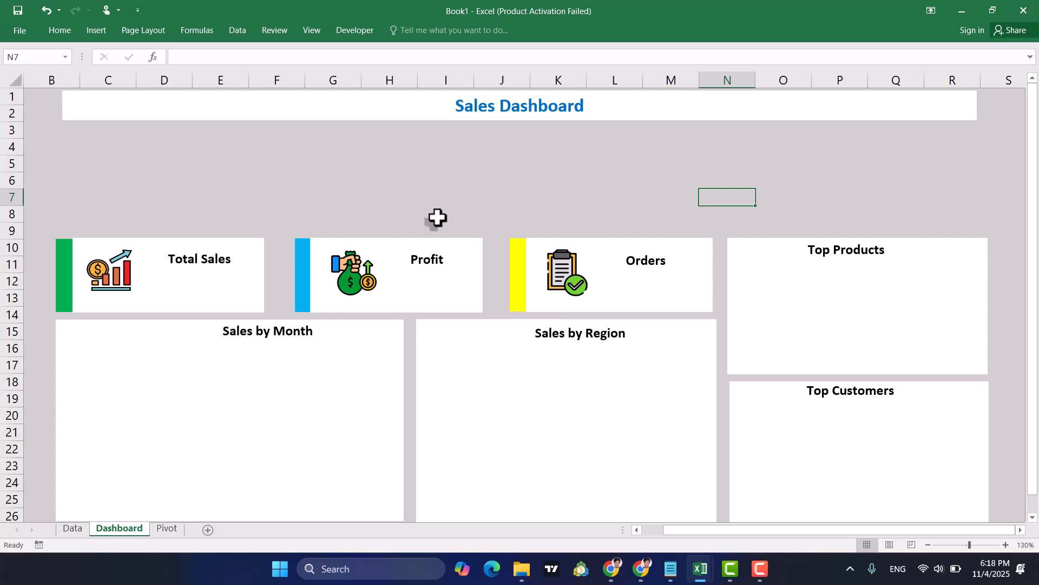
Create a pivot table from Data!$A$1:$I$21 at cell A1 of the existing Pivot sheet, with Region as its row field.
{"action": "left_click", "coordinate": [169, 531]}
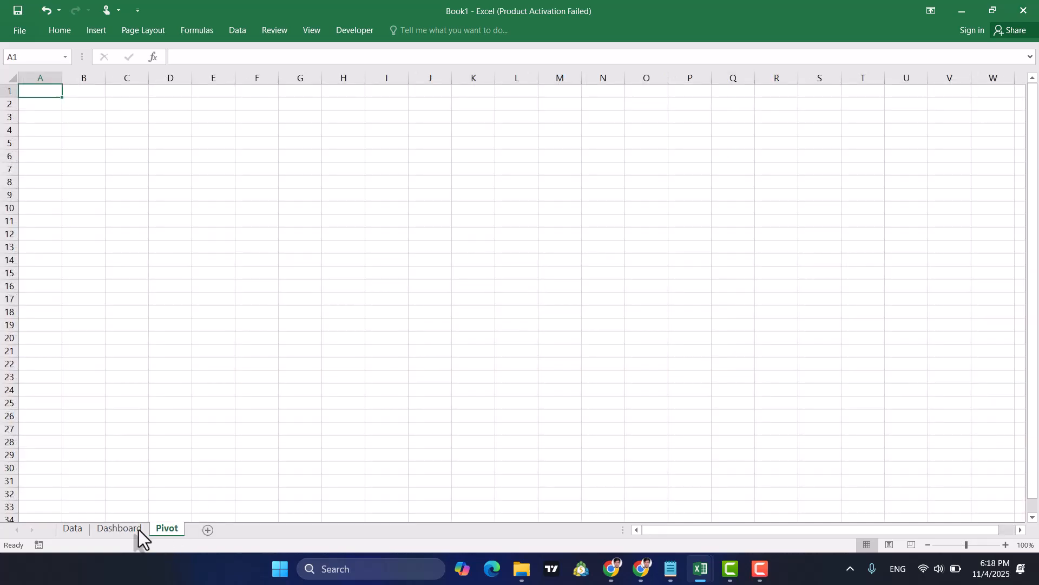
{"action": "left_click", "coordinate": [76, 528]}
{"action": "left_click", "coordinate": [189, 281]}
{"action": "key", "text": "ctrl+a"}
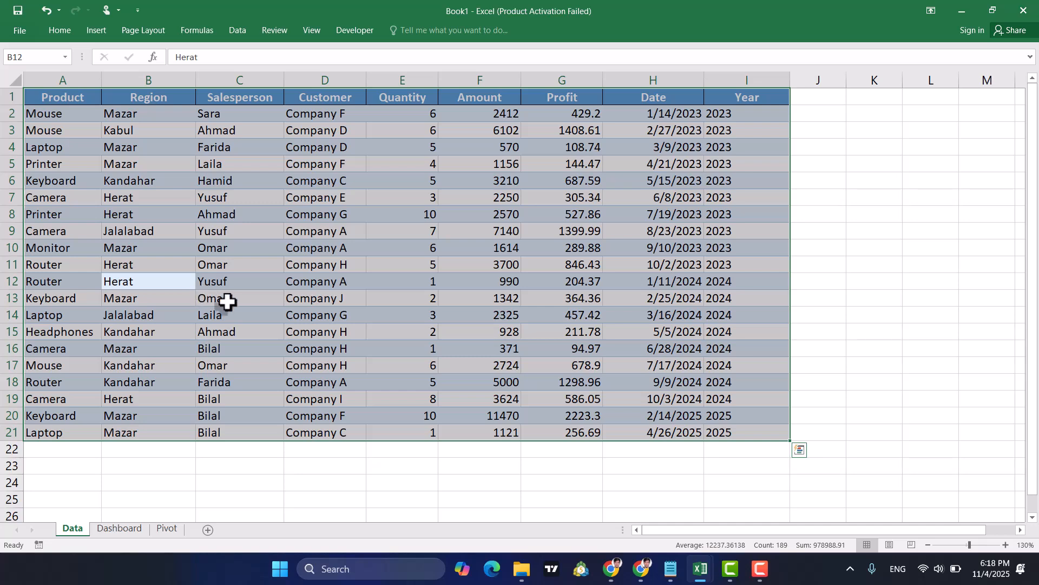
{"action": "left_click", "coordinate": [88, 28]}
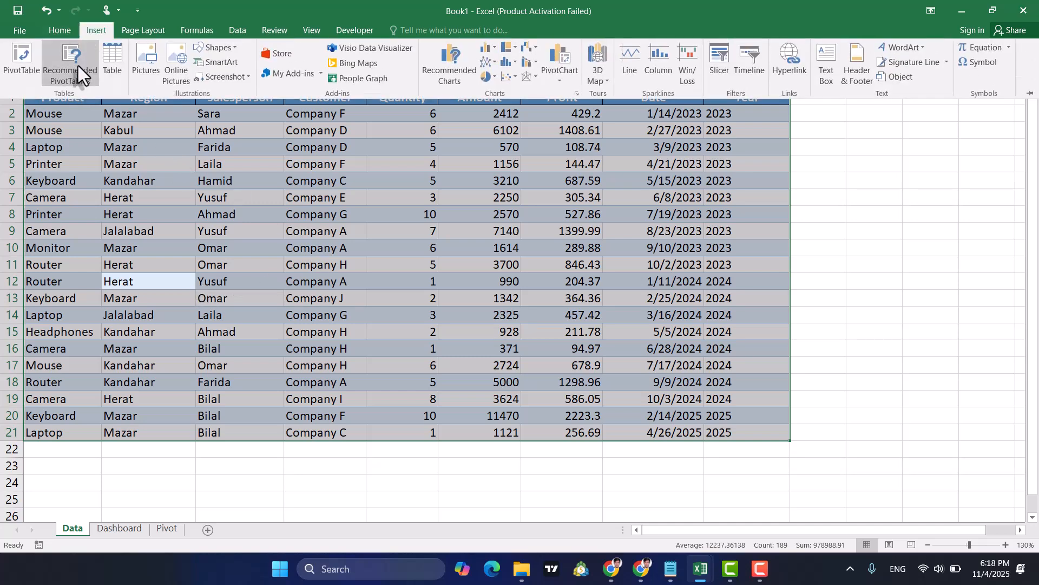
{"action": "left_click", "coordinate": [25, 72]}
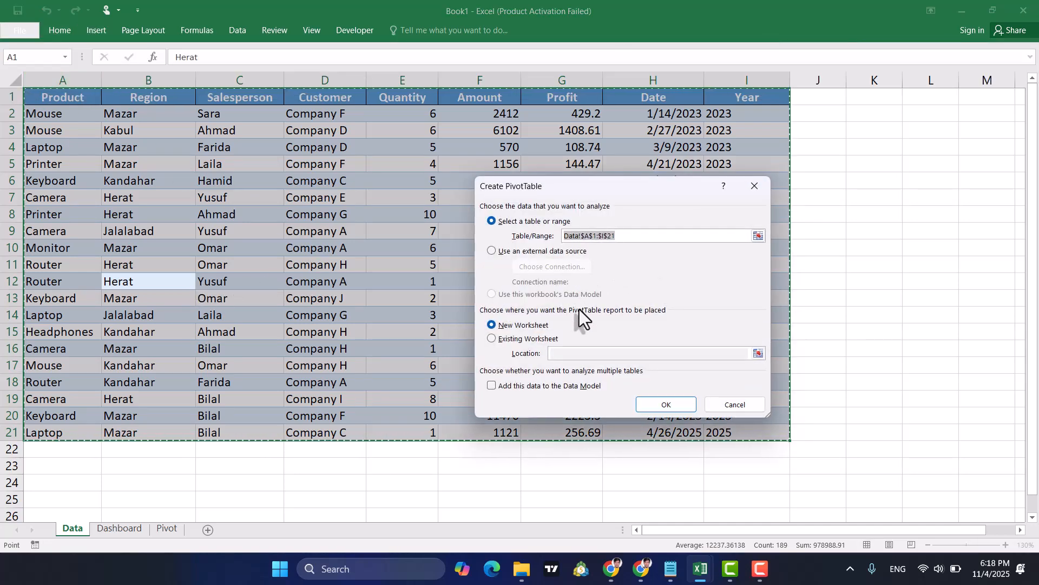
{"action": "left_click", "coordinate": [508, 341]}
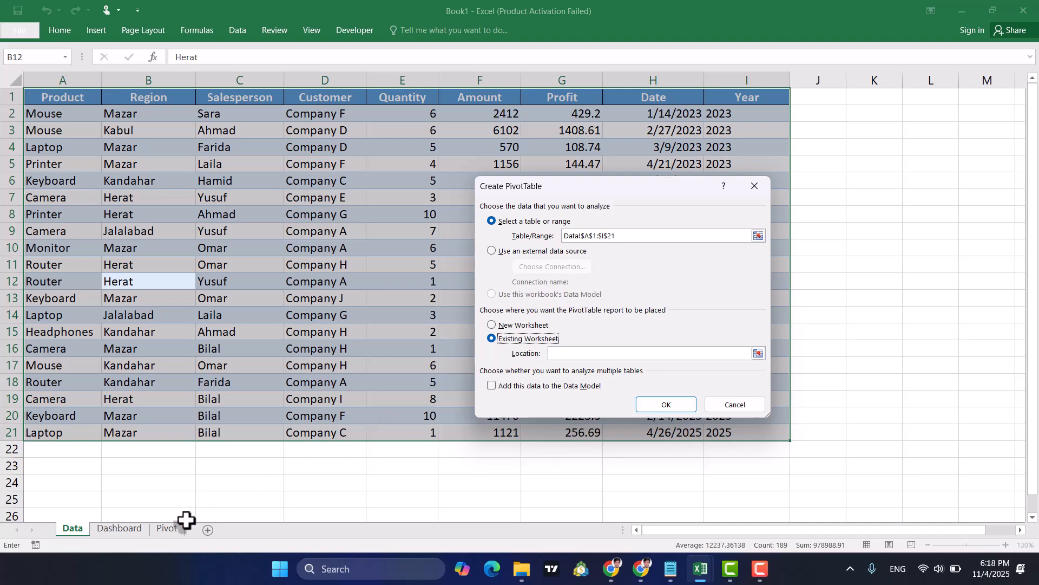
{"action": "left_click", "coordinate": [167, 529]}
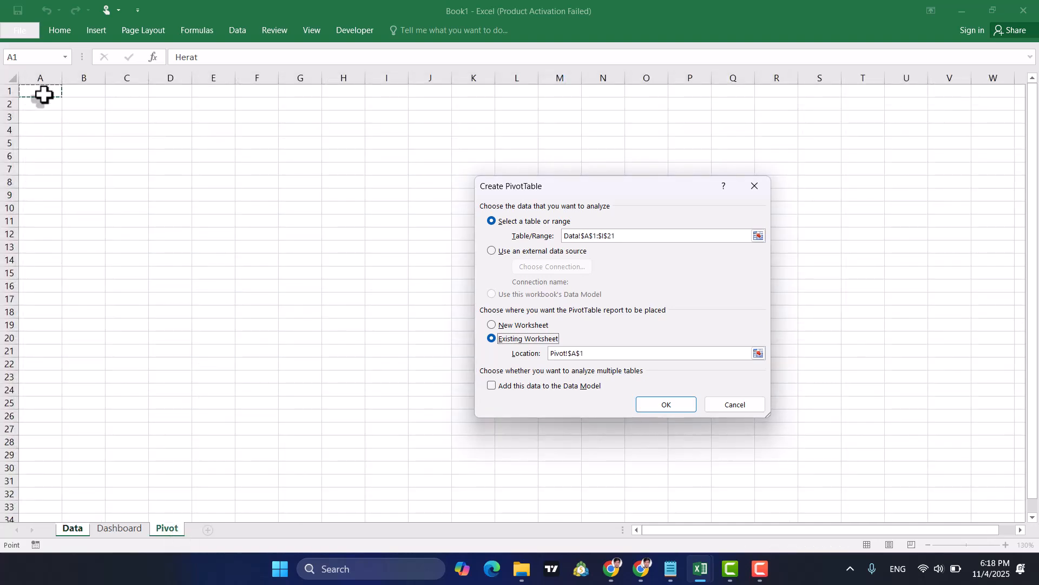
{"action": "left_click", "coordinate": [666, 407]}
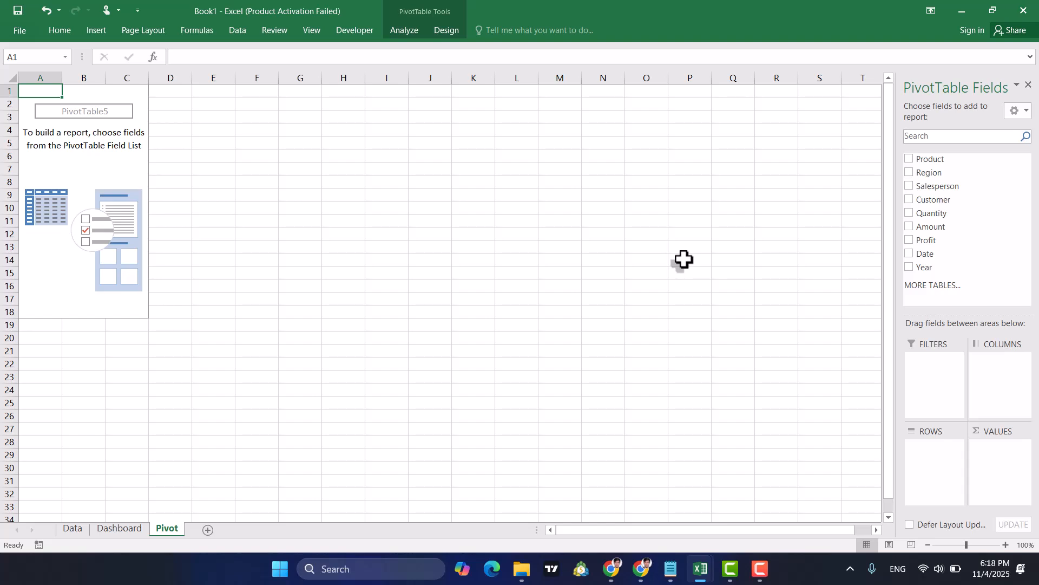
{"action": "left_click", "coordinate": [910, 173]}
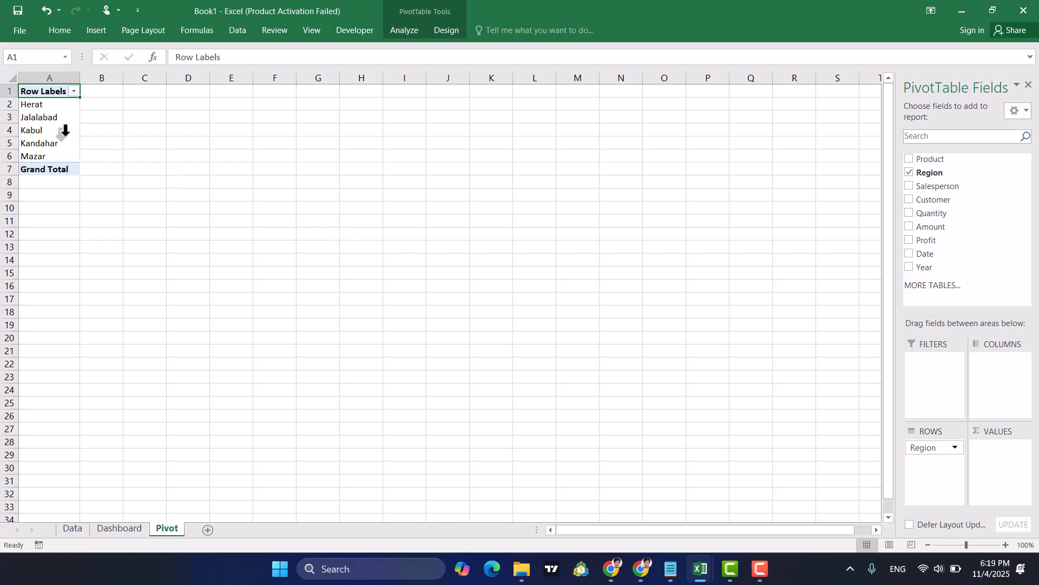
Insert a Region slicer for the region pivot table.
{"action": "left_click", "coordinate": [32, 127]}
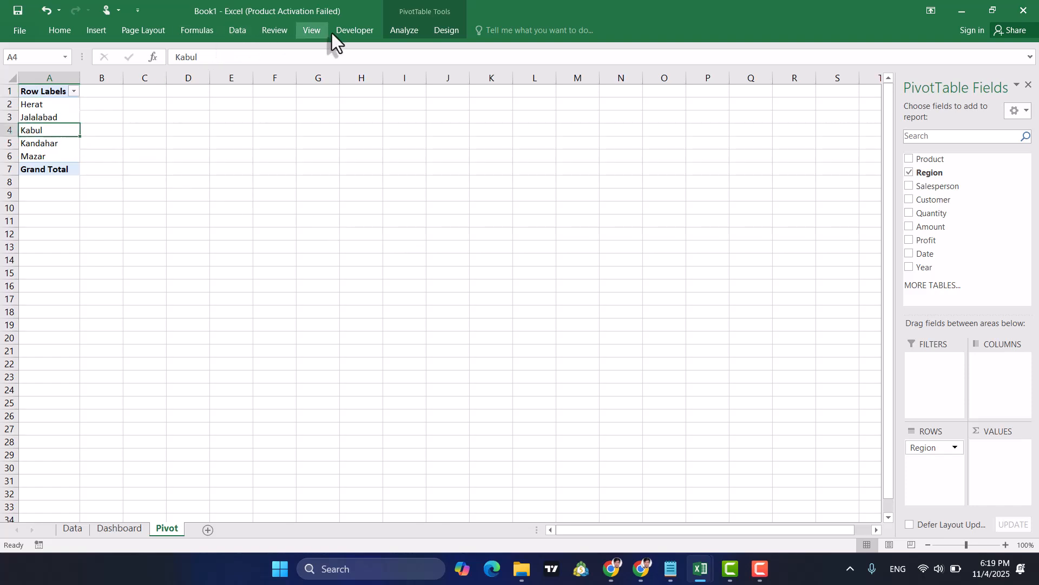
{"action": "left_click", "coordinate": [403, 31]}
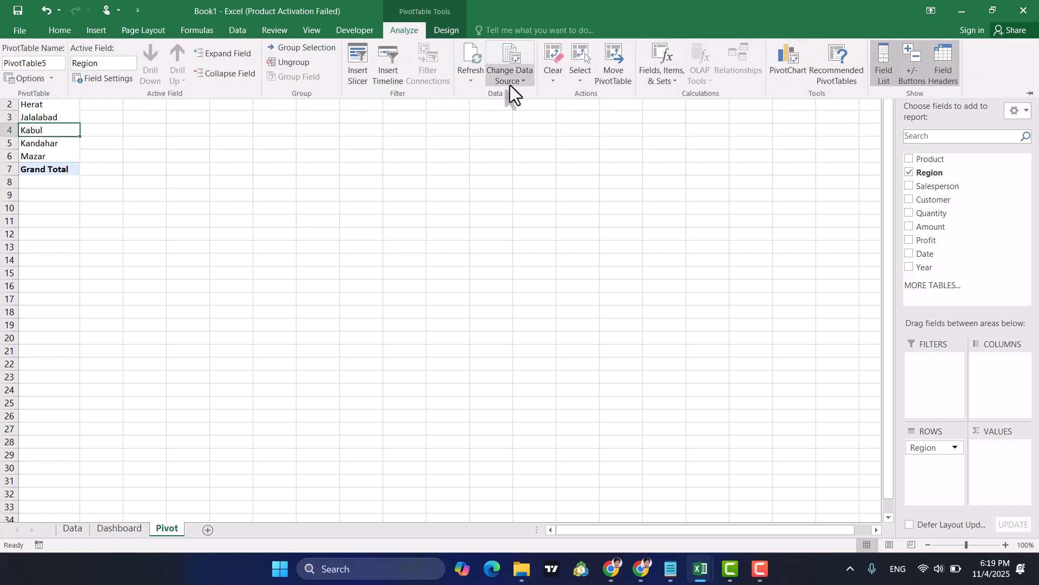
{"action": "left_click", "coordinate": [354, 75]}
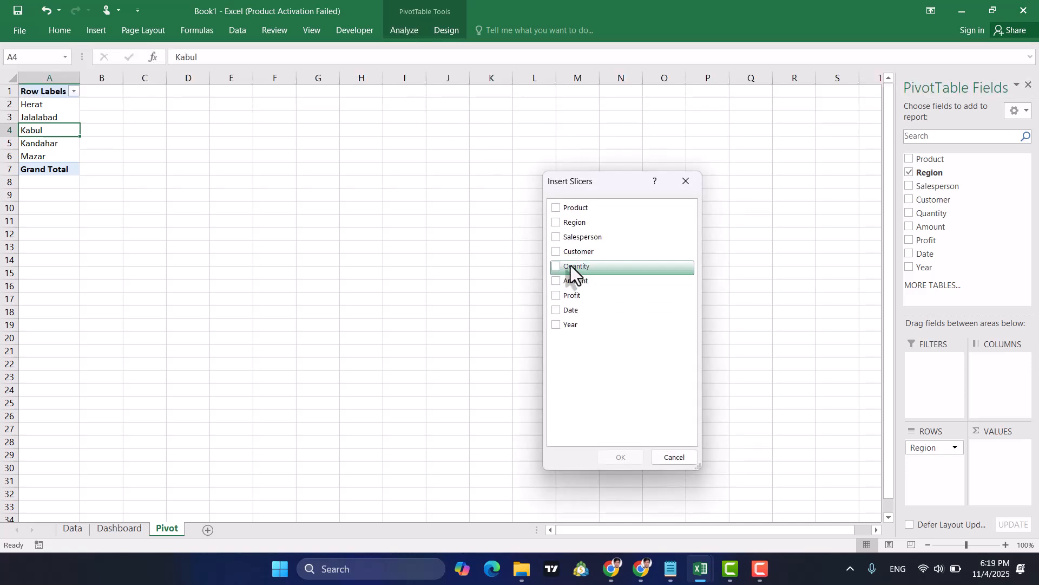
{"action": "left_click", "coordinate": [558, 223]}
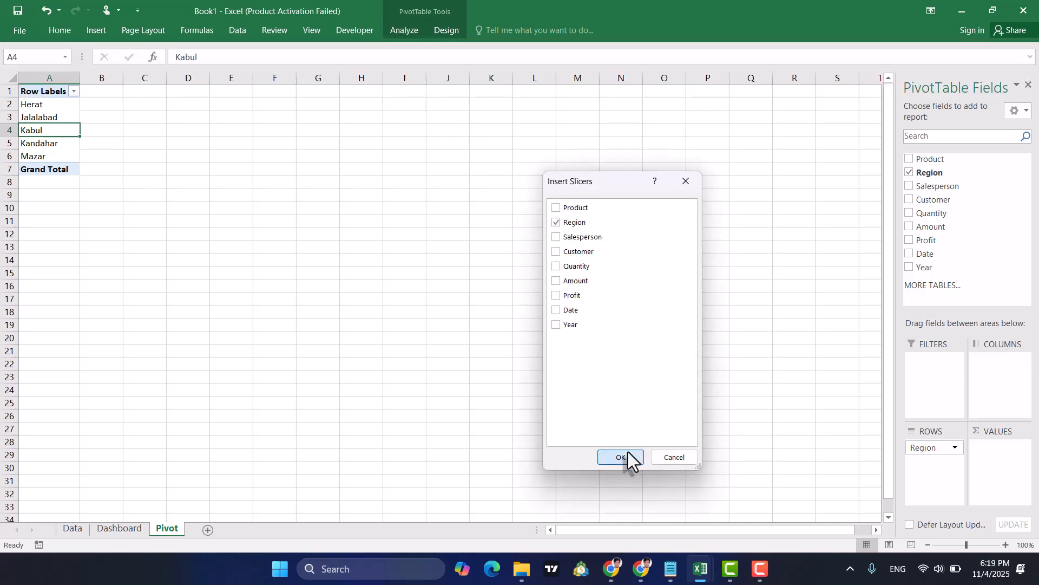
{"action": "left_click", "coordinate": [624, 458]}
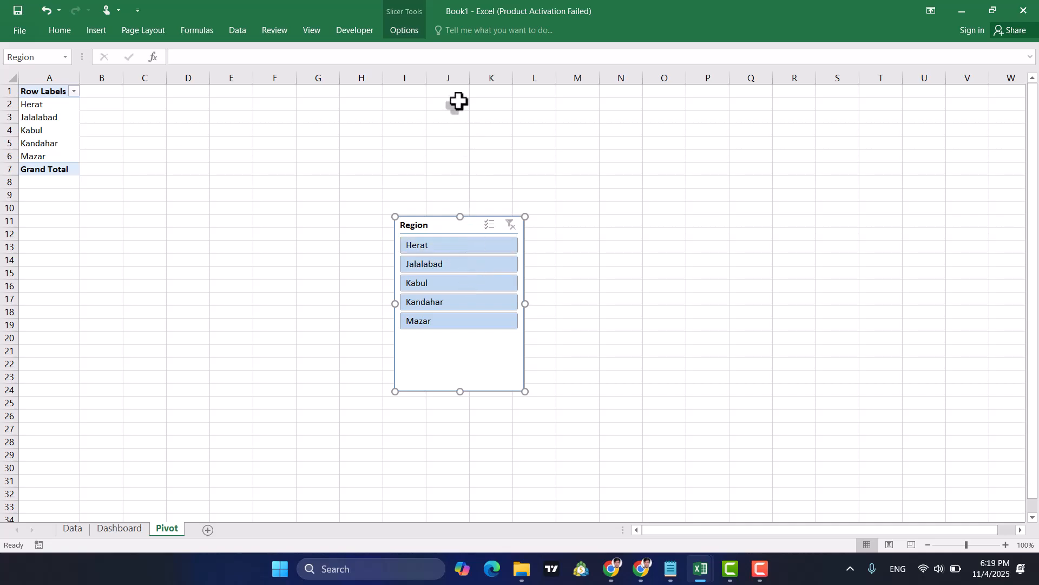
Arrange the Region slicer's buttons in 5 columns and apply the dark blue slicer style.
{"action": "left_click", "coordinate": [407, 31]}
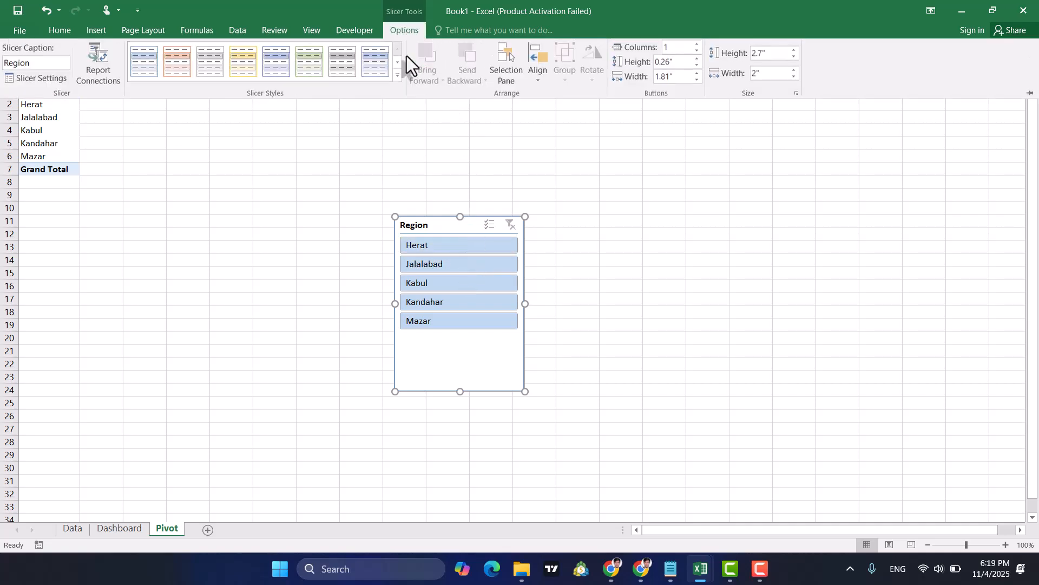
{"action": "left_click", "coordinate": [693, 46]}
{"action": "left_click", "coordinate": [693, 46]}
{"action": "left_click", "coordinate": [693, 46]}
{"action": "left_click", "coordinate": [693, 46]}
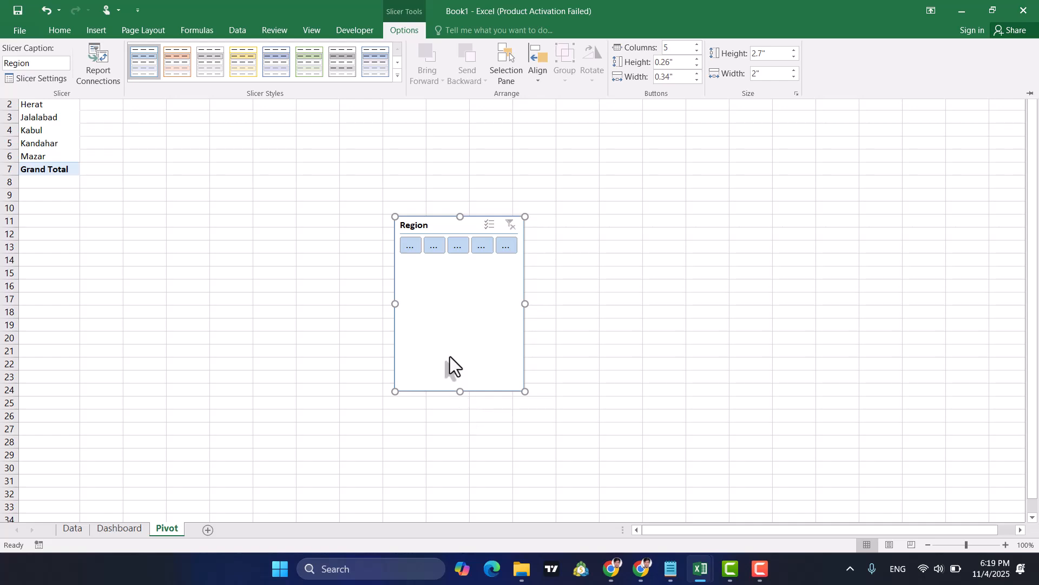
{"action": "left_click", "coordinate": [397, 76]}
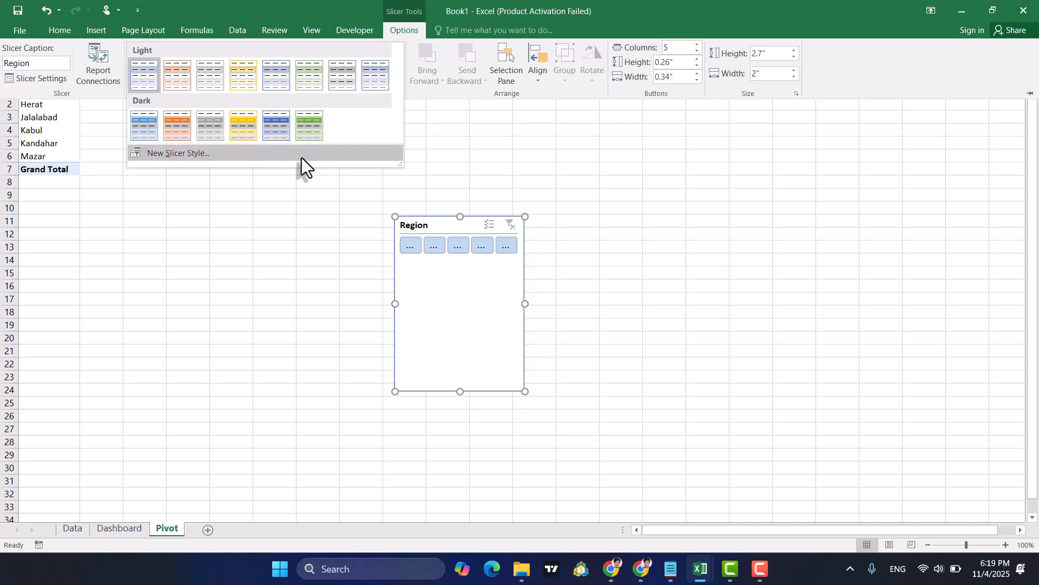
{"action": "left_click", "coordinate": [283, 129]}
Shorten the Region slicer to a single button row, widen it until all region names fit, and move it to row 1 starting at column L.
{"action": "left_click_drag", "start_coordinate": [458, 394], "coordinate": [445, 303]}
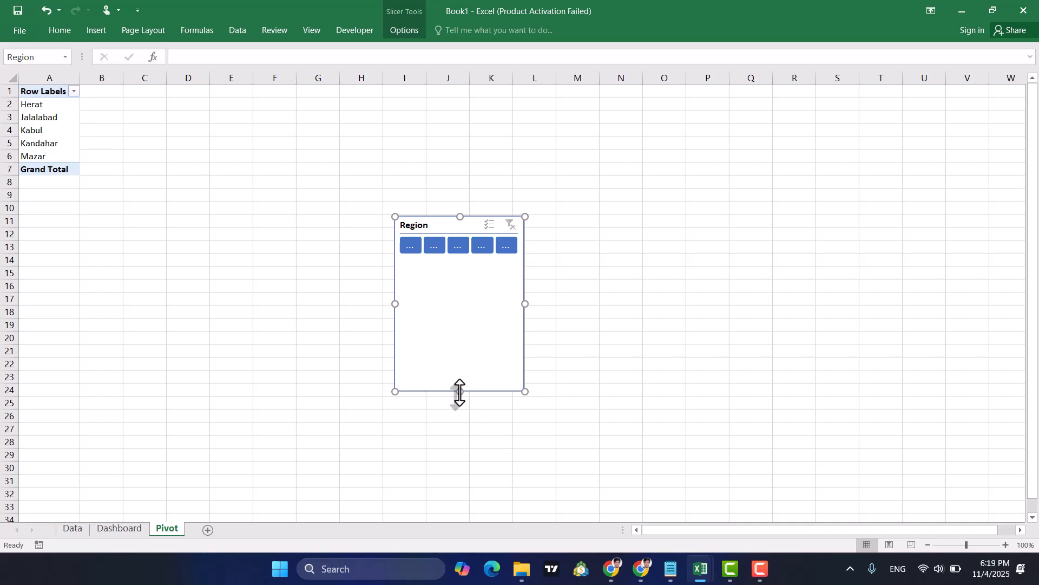
{"action": "left_click_drag", "start_coordinate": [460, 394], "coordinate": [461, 259]}
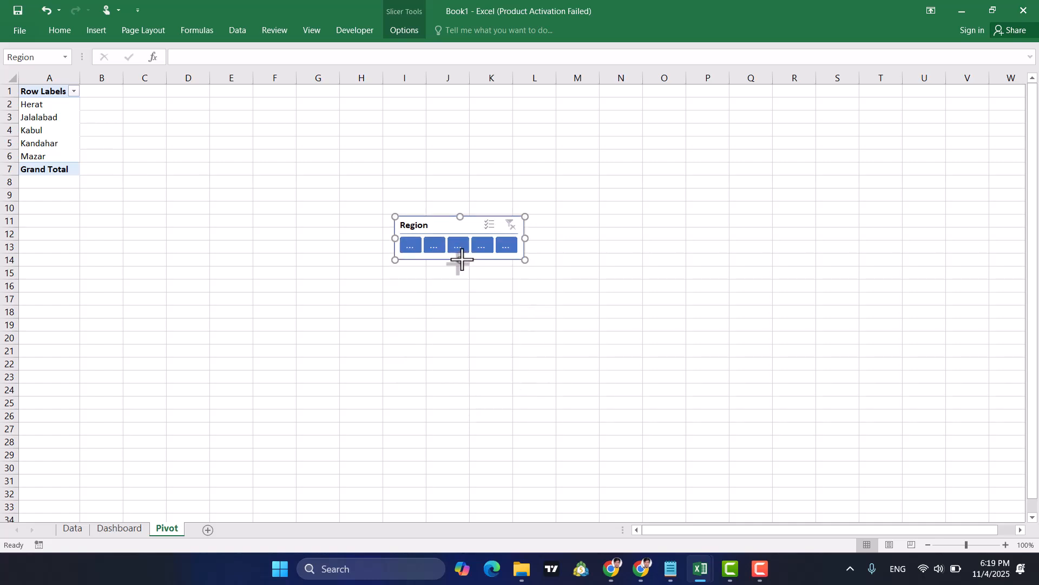
{"action": "left_click_drag", "start_coordinate": [527, 238], "coordinate": [771, 238]}
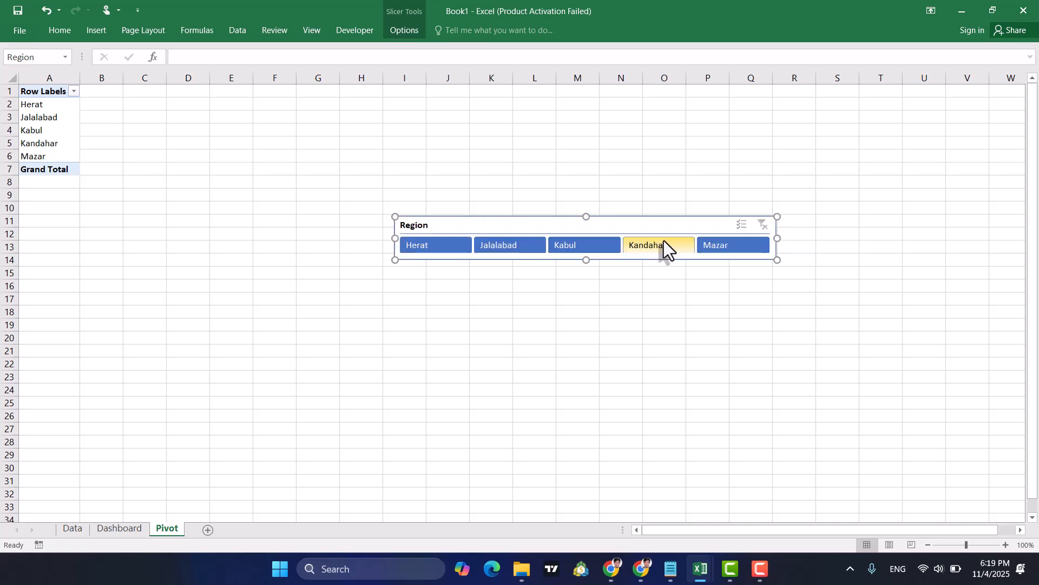
{"action": "left_click_drag", "start_coordinate": [633, 222], "coordinate": [765, 100]}
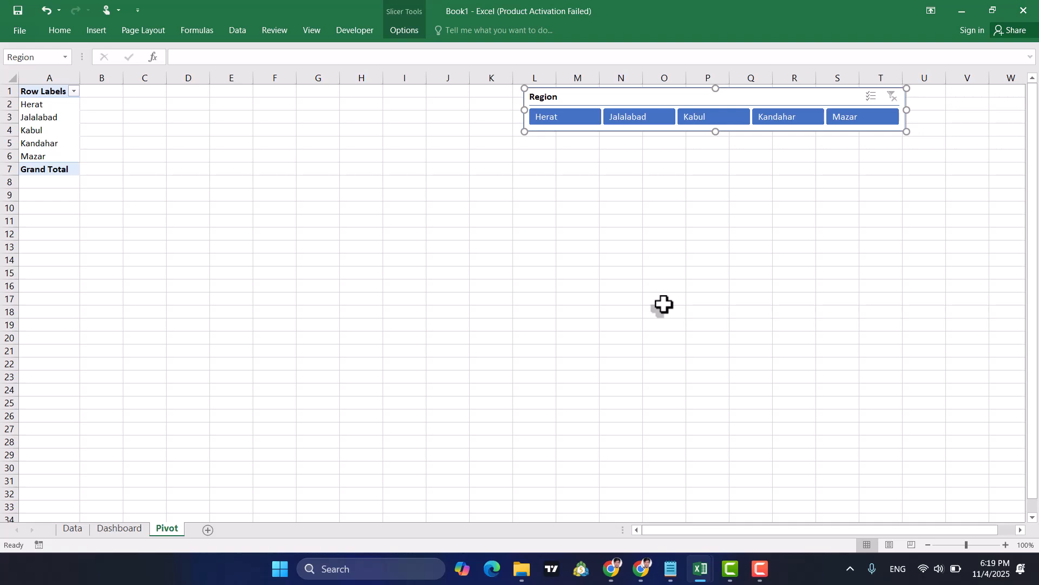
Place a copy of the Region slicer on the Dashboard sheet directly below the title banner, aligned with its start, and widen it into column L.
{"action": "left_click", "coordinate": [120, 529]}
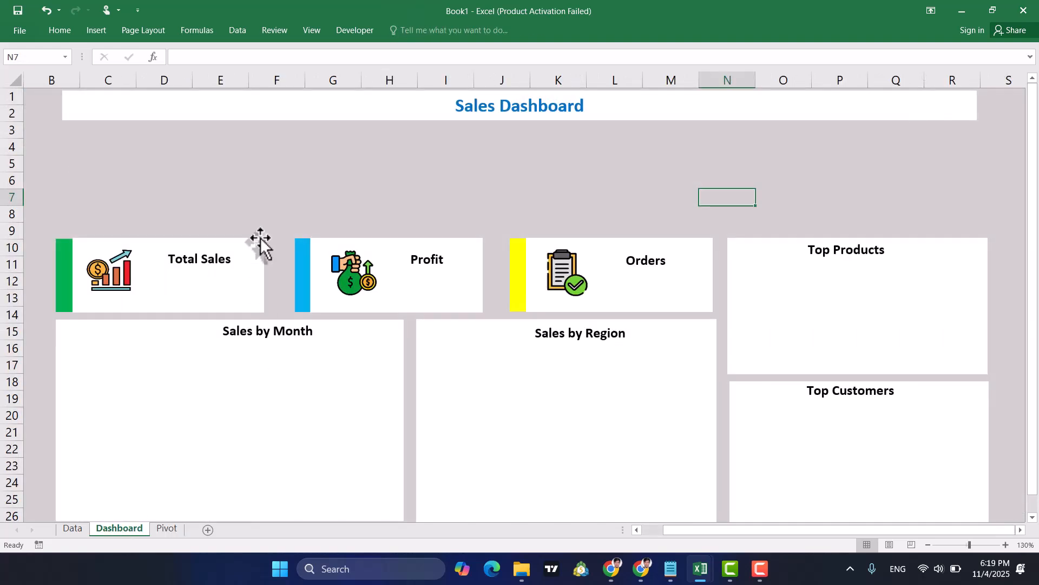
{"action": "left_click", "coordinate": [182, 147]}
{"action": "key", "text": "ctrl+v"}
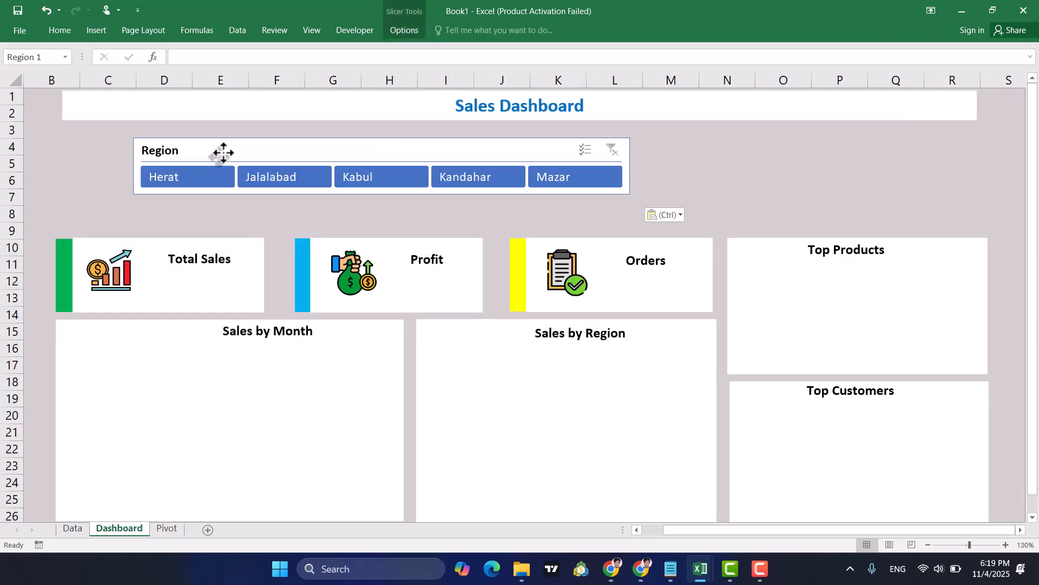
{"action": "left_click_drag", "start_coordinate": [223, 153], "coordinate": [163, 142]}
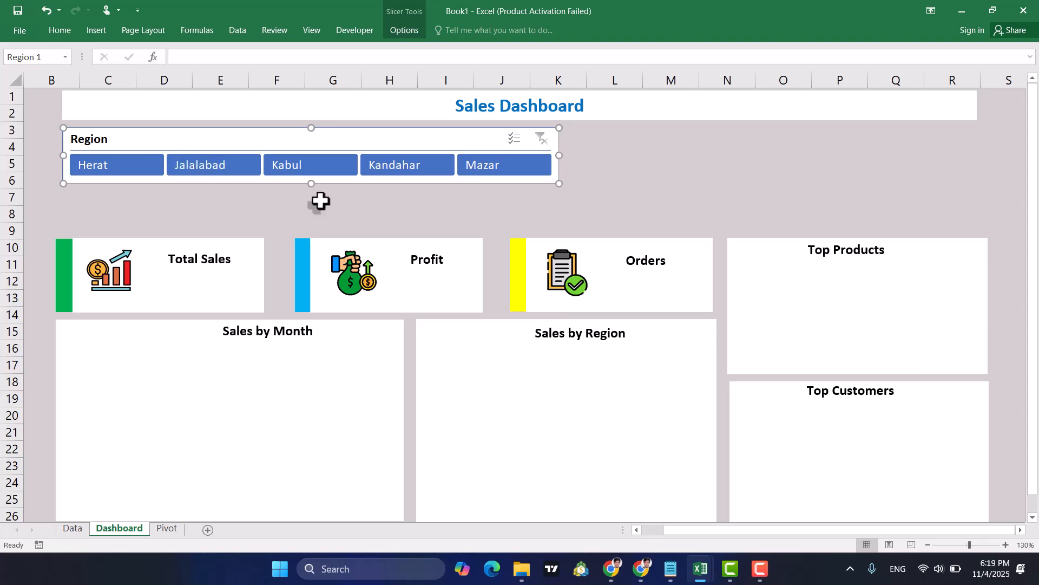
{"action": "left_click_drag", "start_coordinate": [357, 146], "coordinate": [357, 141]}
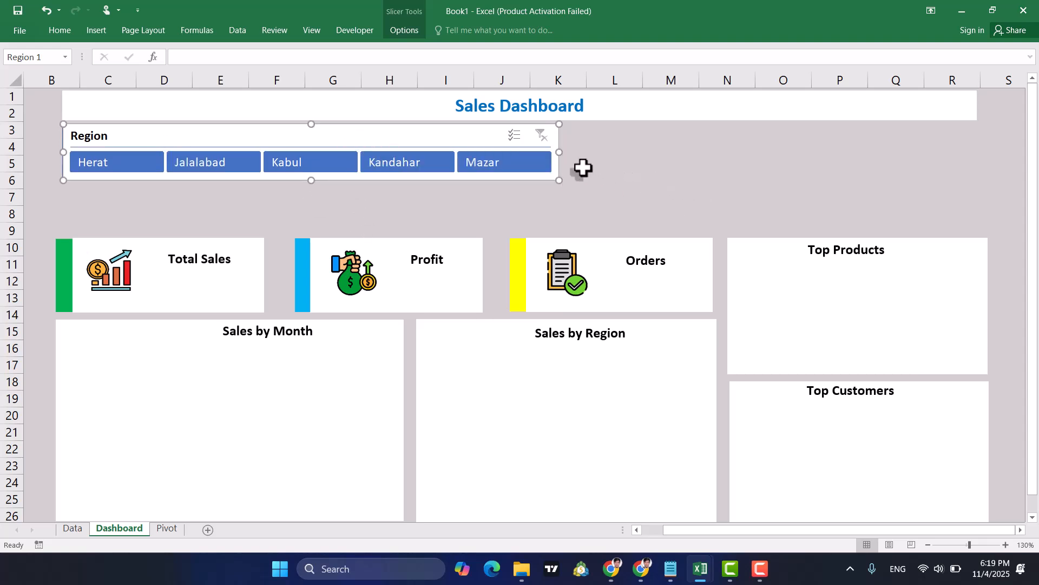
{"action": "left_click_drag", "start_coordinate": [561, 153], "coordinate": [619, 150]}
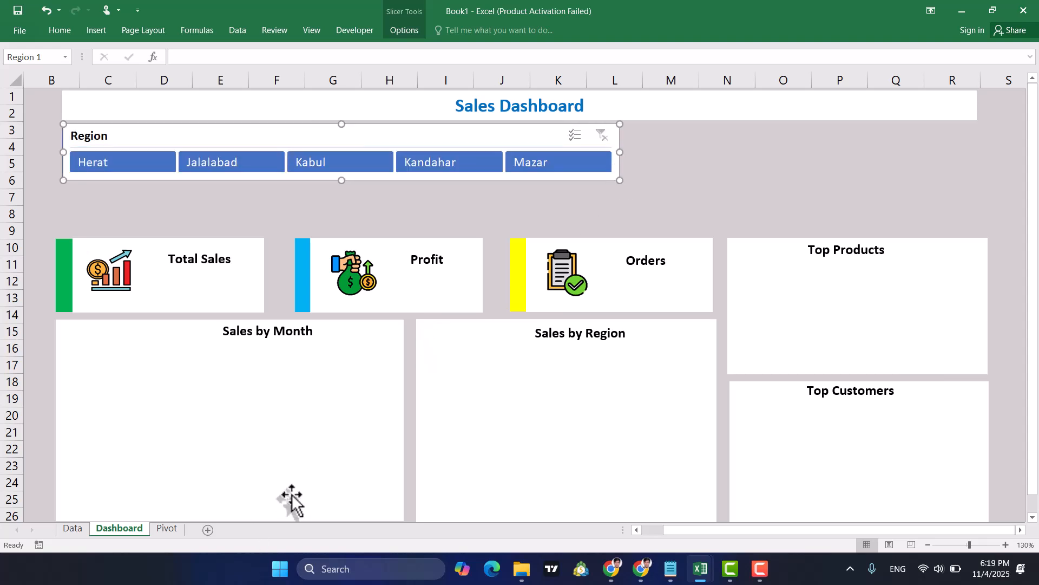
Copy the region pivot table to cell C1 of the Pivot sheet and replace the copy's Region field with Year.
{"action": "left_click", "coordinate": [163, 532]}
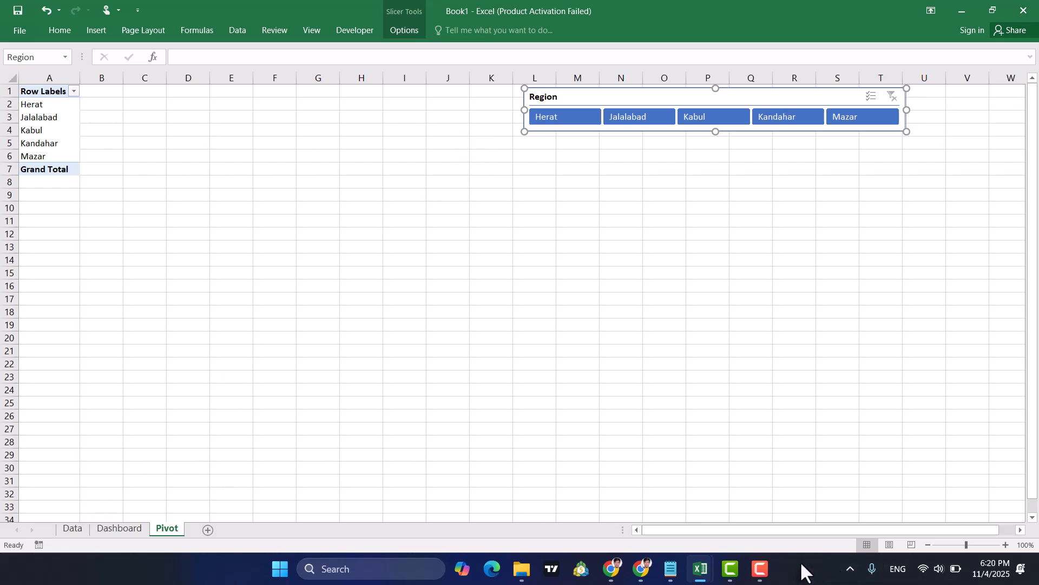
{"action": "left_click", "coordinate": [51, 103]}
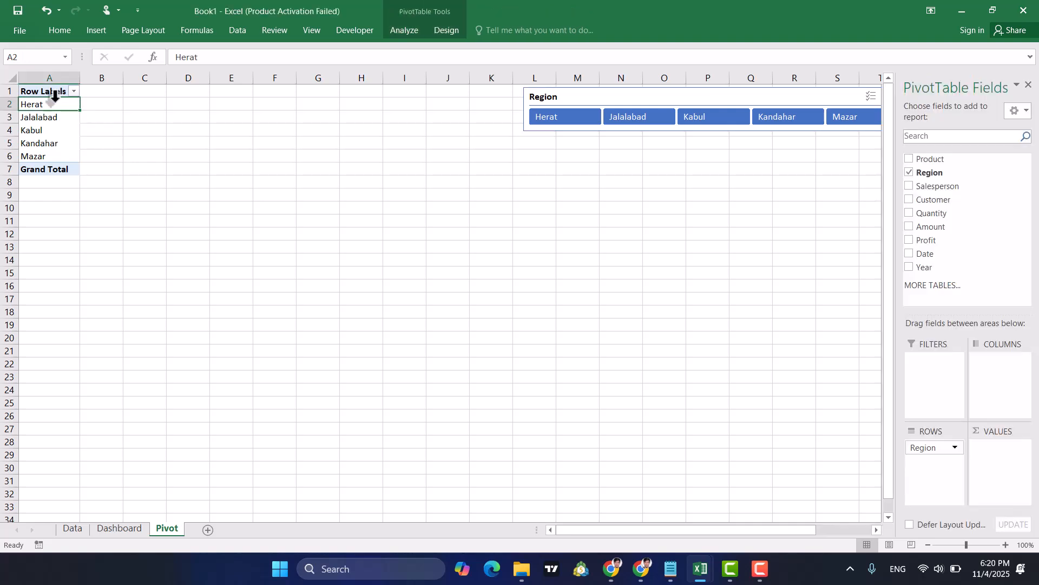
{"action": "left_click_drag", "start_coordinate": [54, 89], "coordinate": [55, 165]}
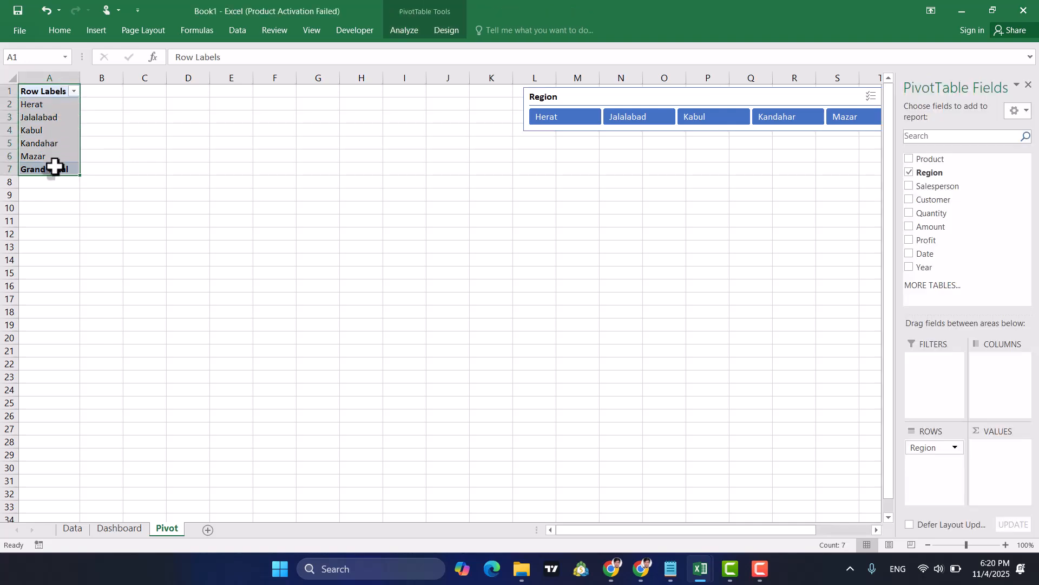
{"action": "key", "text": "ctrl+c"}
{"action": "left_click", "coordinate": [130, 95]}
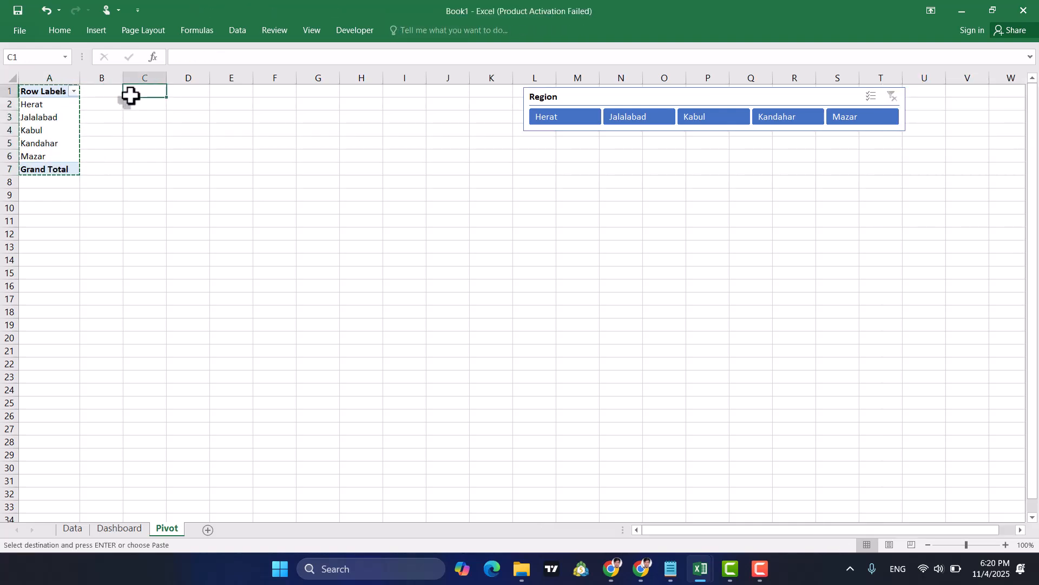
{"action": "key", "text": "ctrl+v"}
{"action": "left_click", "coordinate": [144, 130]}
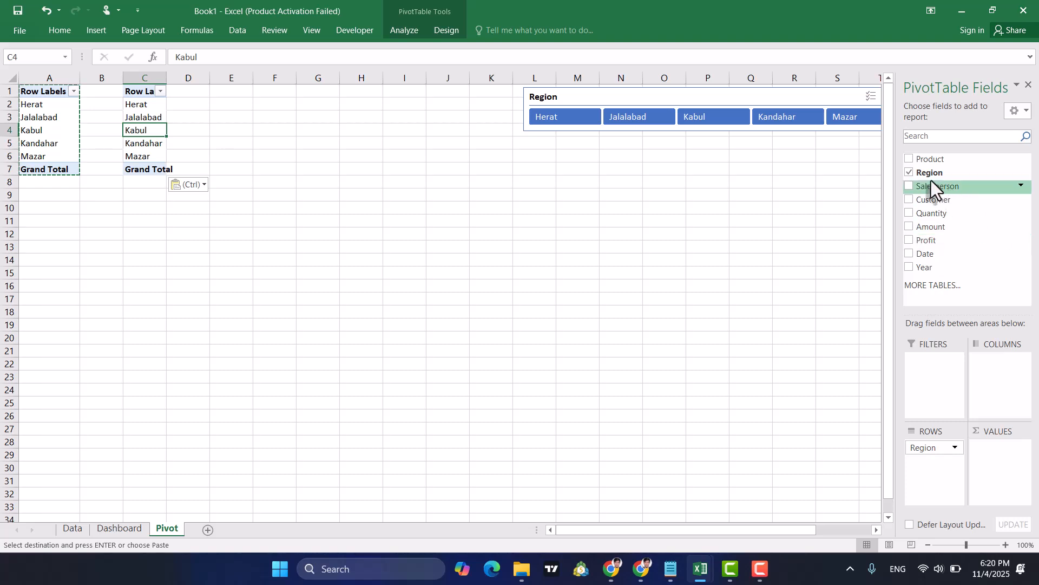
{"action": "left_click", "coordinate": [909, 173]}
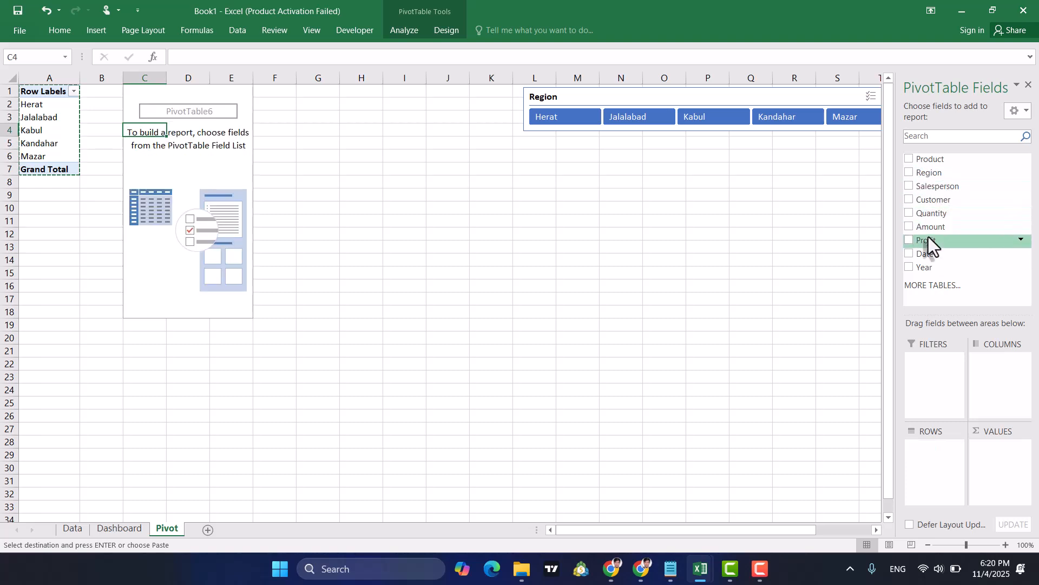
{"action": "left_click", "coordinate": [909, 267]}
Insert a Year slicer for the year pivot table in column C.
{"action": "left_click", "coordinate": [165, 119]}
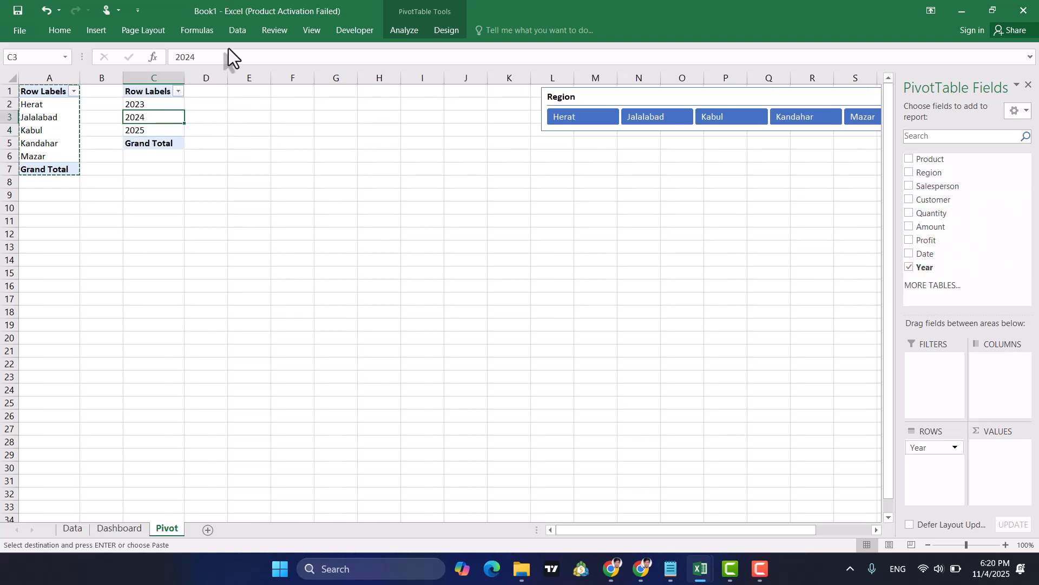
{"action": "left_click", "coordinate": [398, 36]}
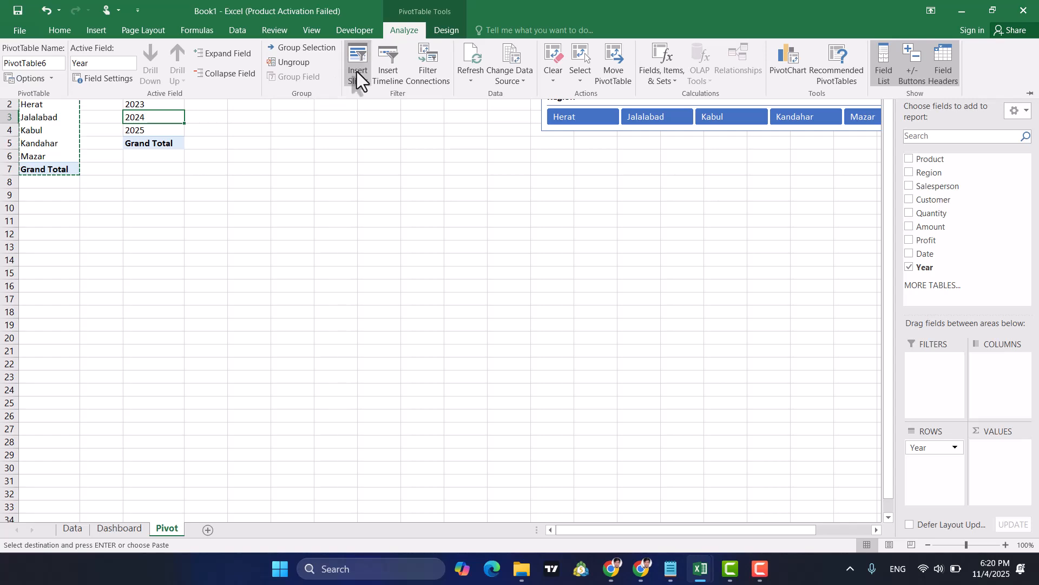
{"action": "left_click", "coordinate": [356, 71]}
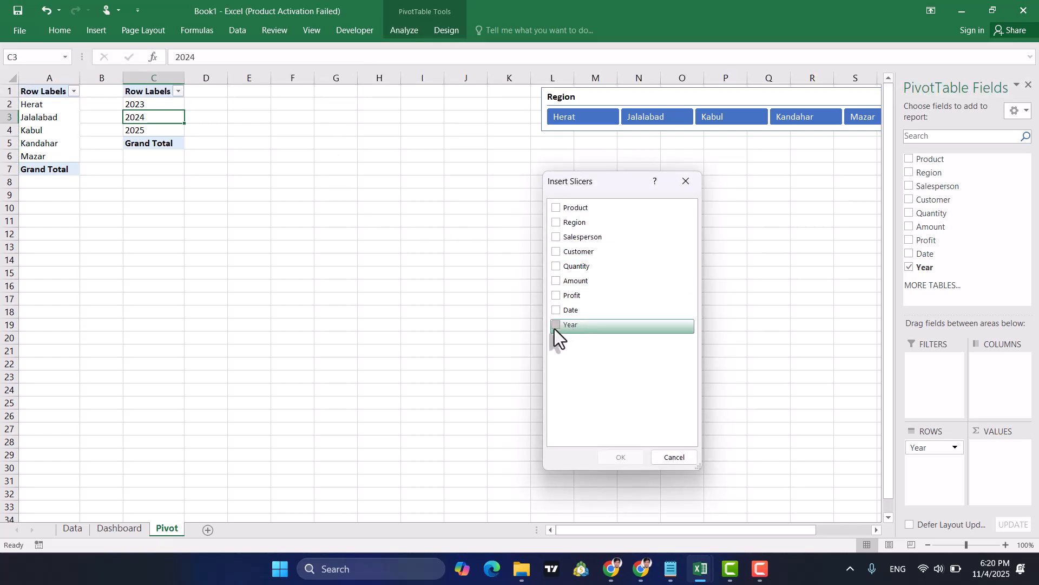
{"action": "left_click", "coordinate": [556, 325]}
{"action": "left_click", "coordinate": [632, 460]}
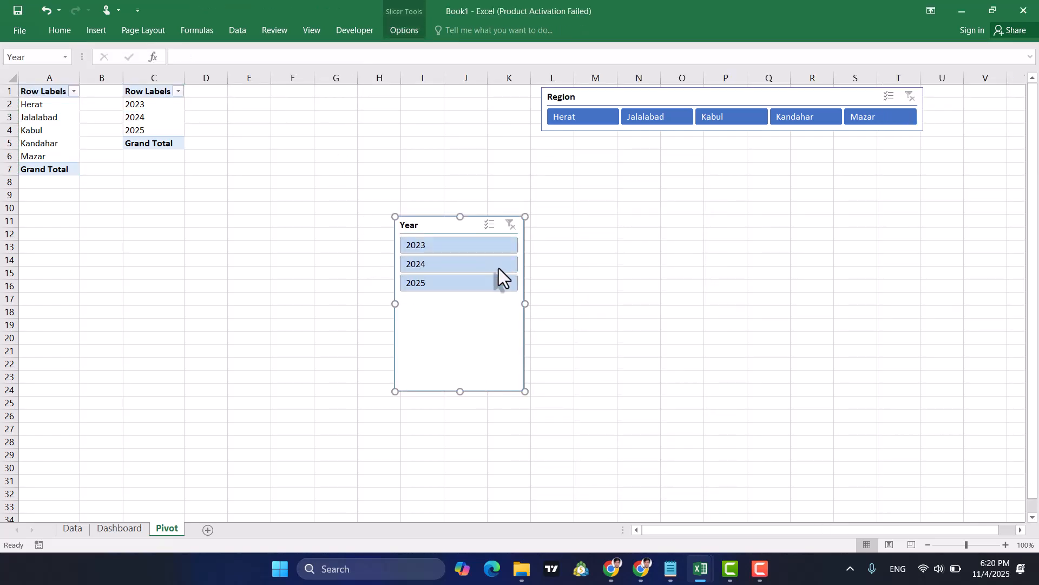
Arrange the Year slicer's buttons in three columns and shorten the slicer to a single button row.
{"action": "left_click", "coordinate": [412, 30]}
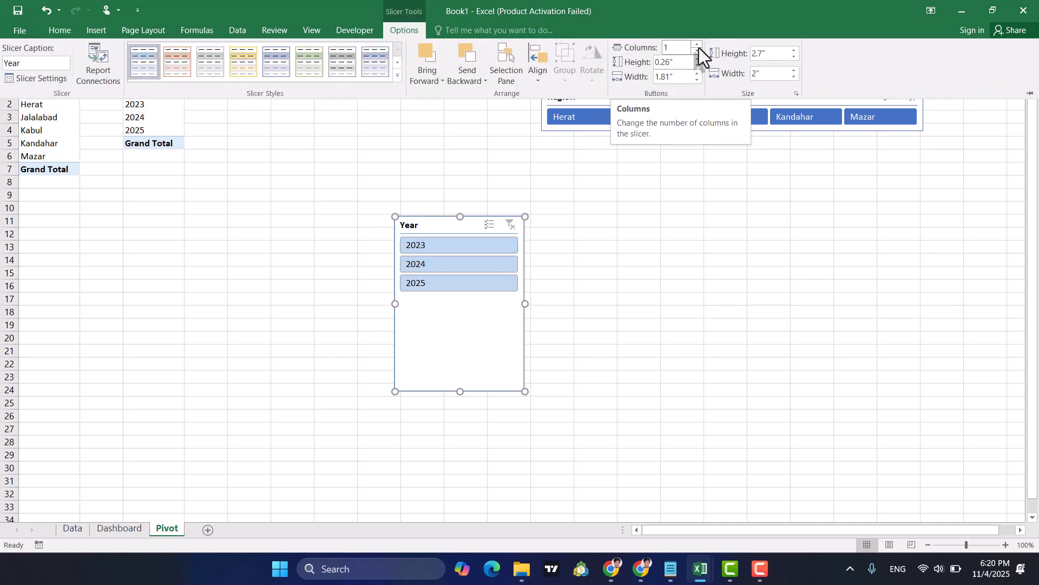
{"action": "left_click", "coordinate": [698, 45]}
{"action": "left_click", "coordinate": [697, 44]}
{"action": "left_click", "coordinate": [698, 44]}
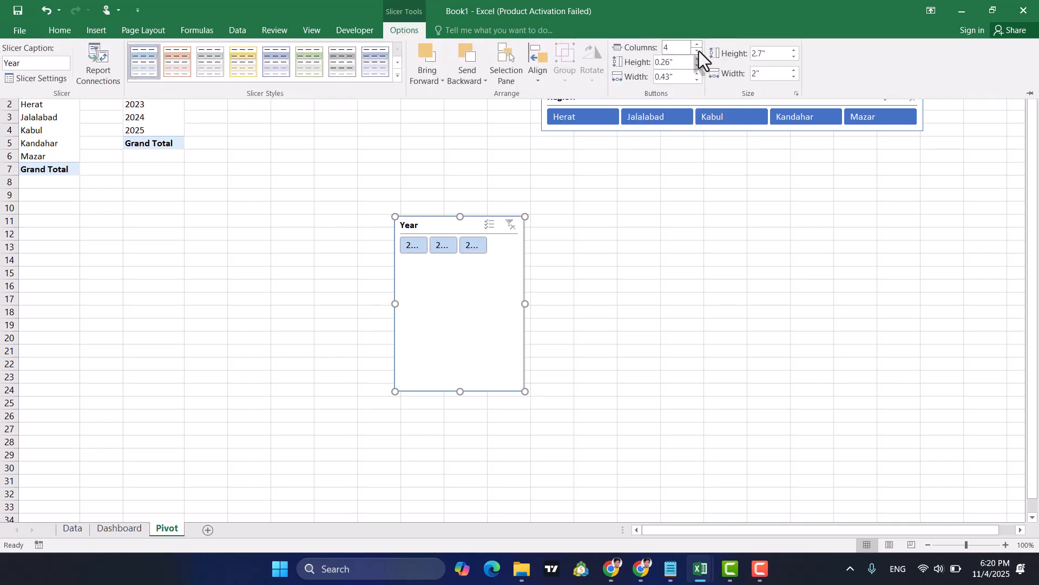
{"action": "left_click", "coordinate": [698, 50]}
{"action": "left_click", "coordinate": [460, 391]}
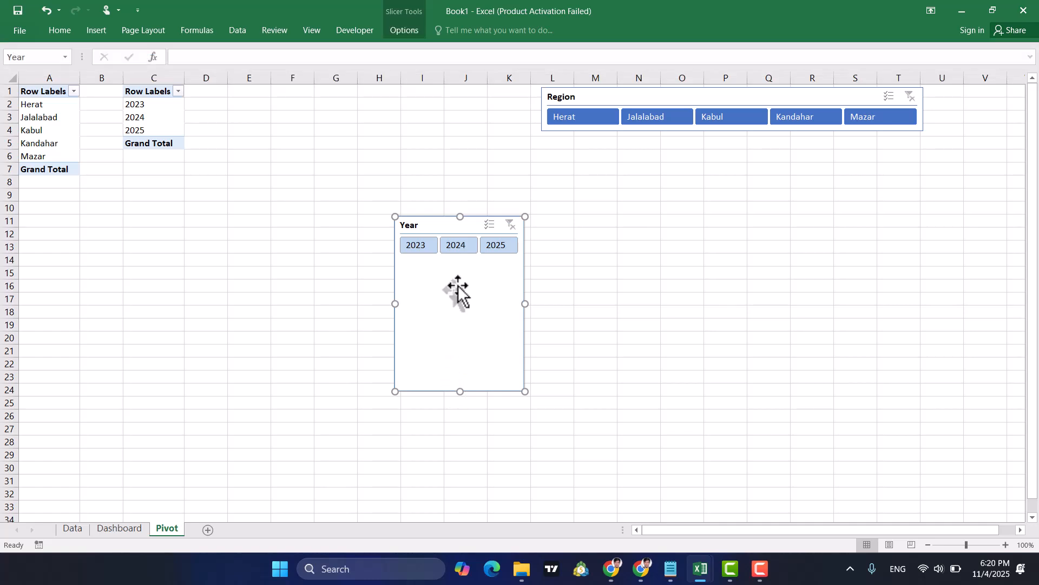
{"action": "left_click_drag", "start_coordinate": [460, 391], "coordinate": [459, 265]}
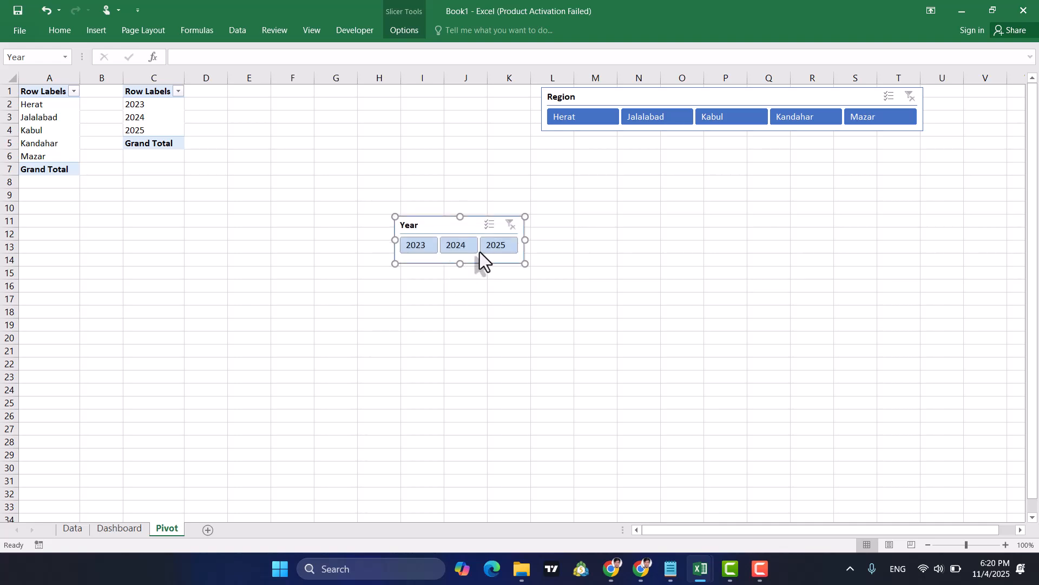
{"action": "left_click", "coordinate": [806, 575]}
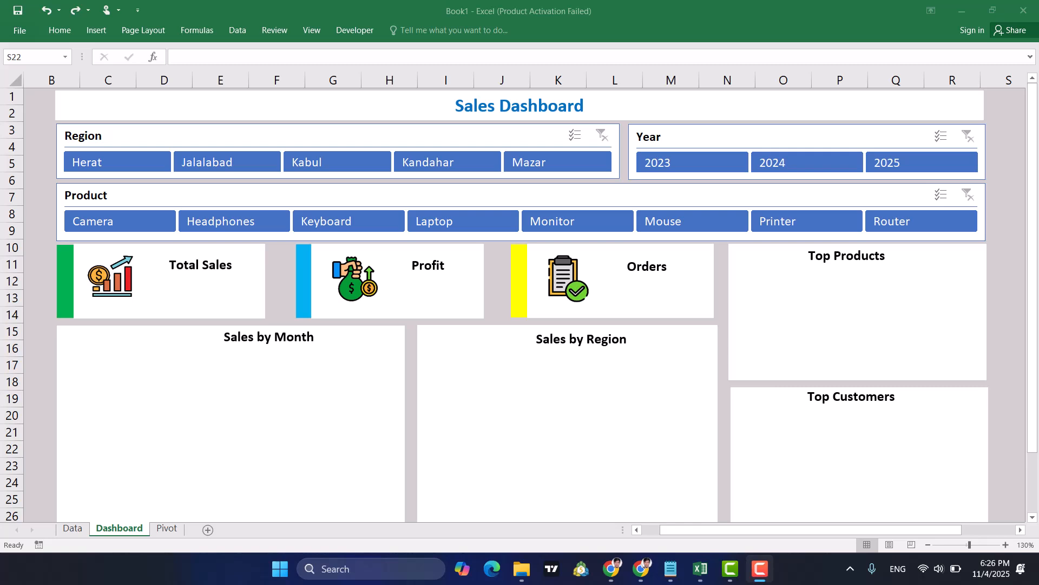
Copy the year pivot table to cell A9 of the Pivot sheet and replace the copy's Year field with Amount.
{"action": "left_click", "coordinate": [197, 304]}
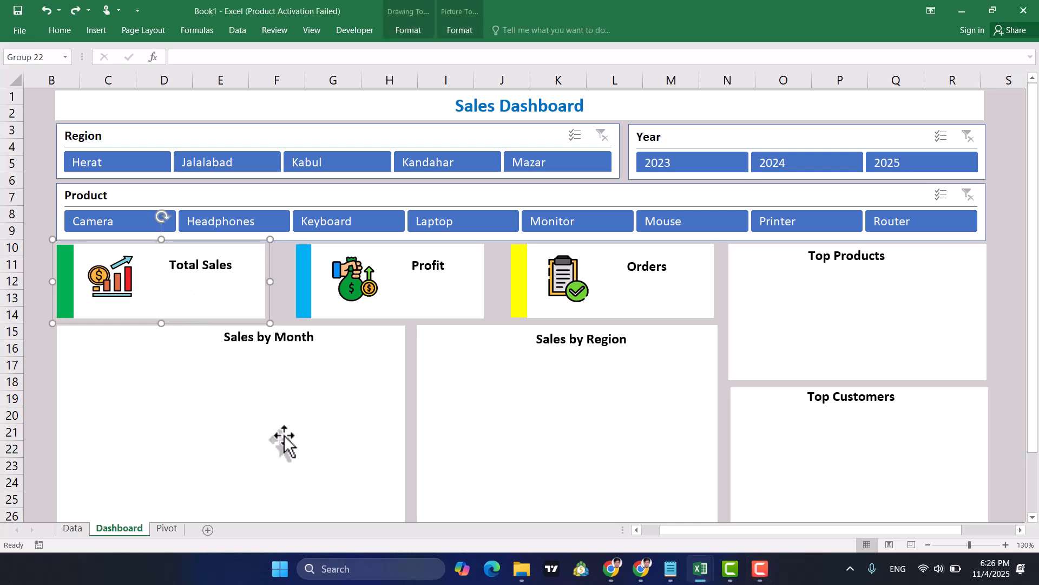
{"action": "left_click", "coordinate": [167, 528]}
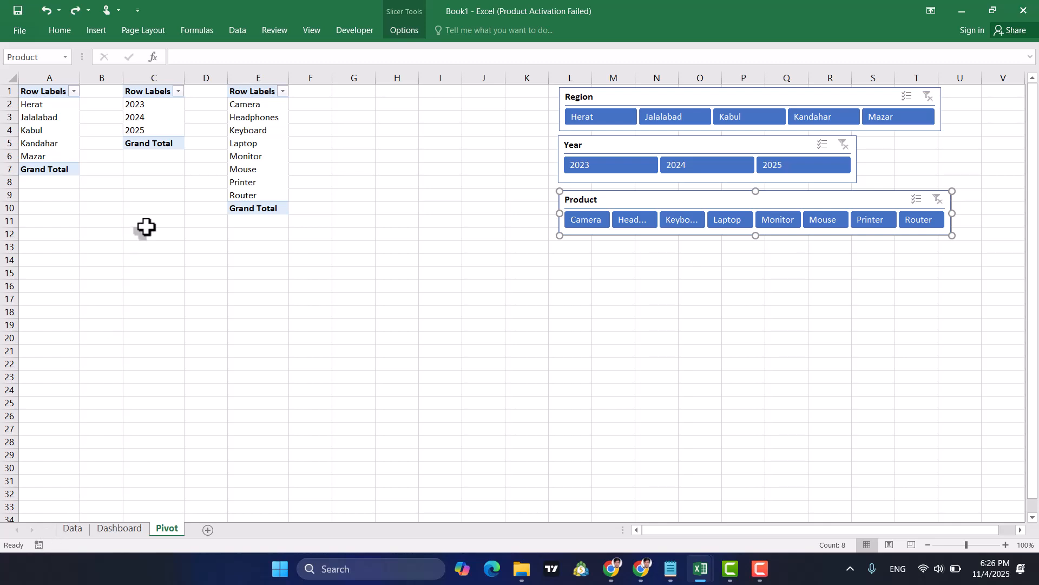
{"action": "left_click_drag", "start_coordinate": [160, 89], "coordinate": [153, 143]}
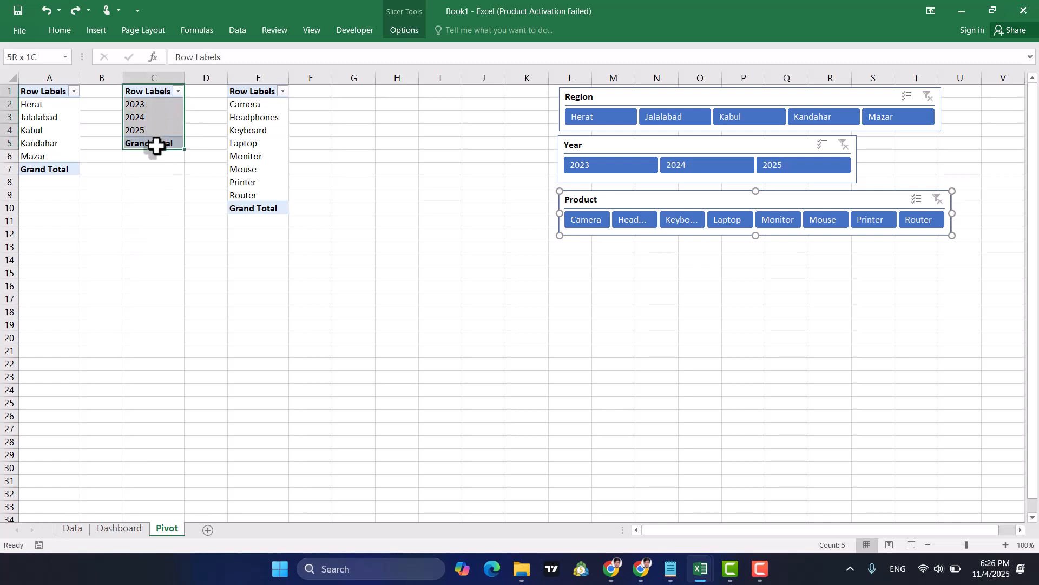
{"action": "key", "text": "ctrl+c"}
{"action": "left_click", "coordinate": [35, 196]}
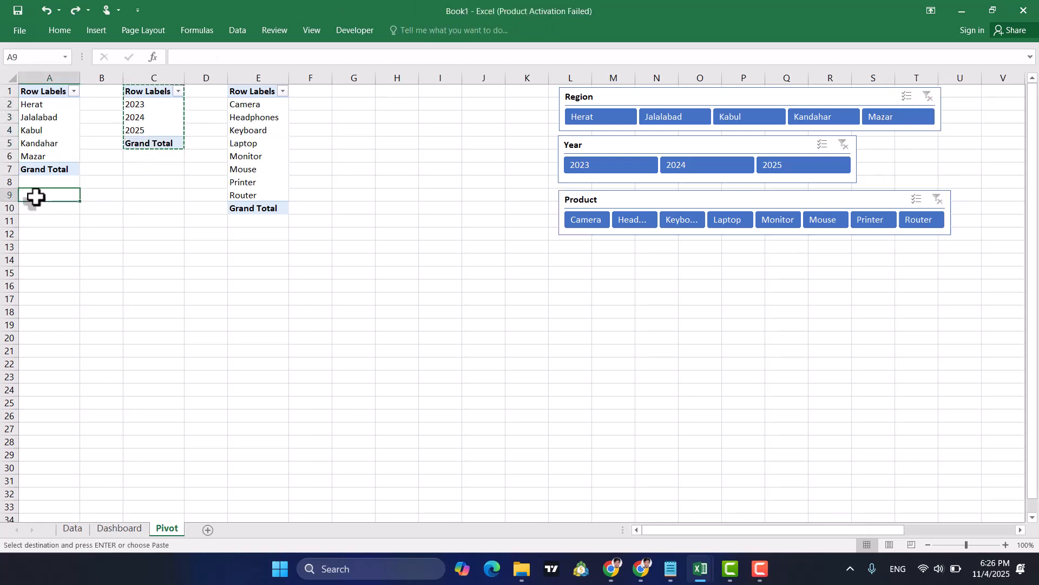
{"action": "key", "text": "ctrl+v"}
{"action": "left_click", "coordinate": [30, 222]}
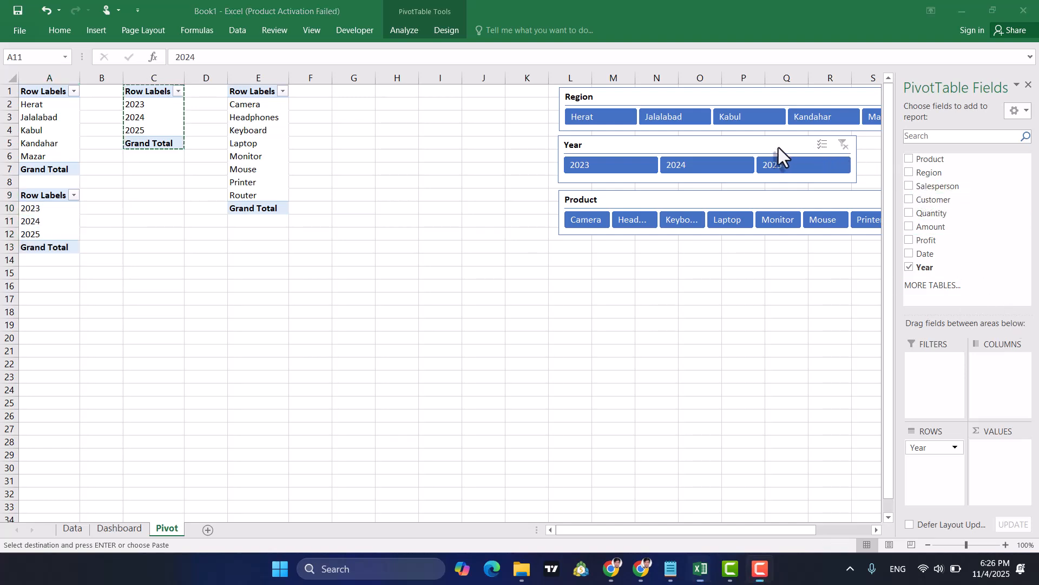
{"action": "left_click", "coordinate": [906, 268]}
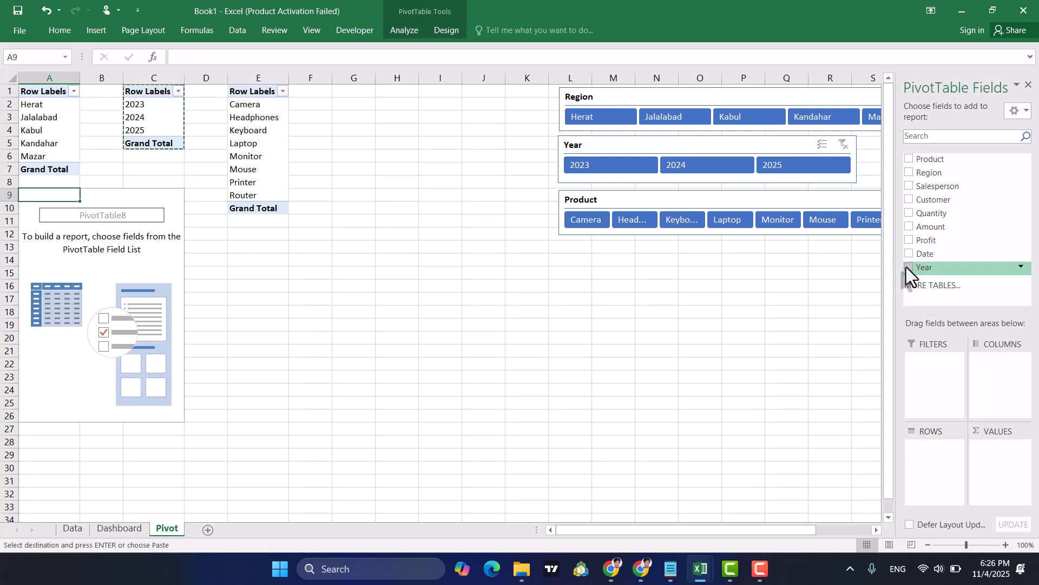
{"action": "left_click", "coordinate": [909, 228]}
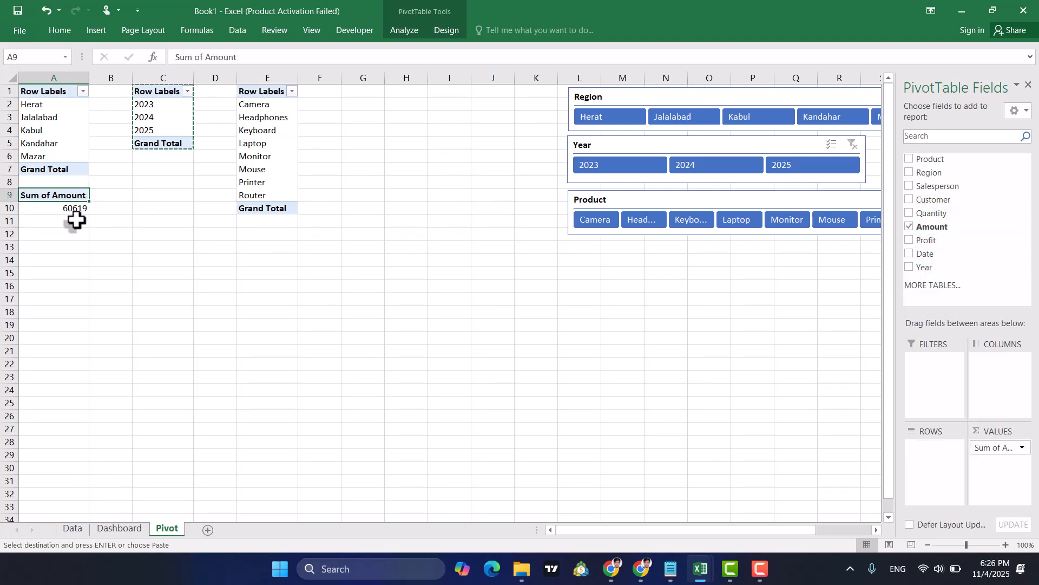
Reference the Amount pivot total in cell B10 with =GETPIVOTDATA("Amount",$A$9).
{"action": "left_click", "coordinate": [47, 210]}
{"action": "left_click", "coordinate": [110, 209]}
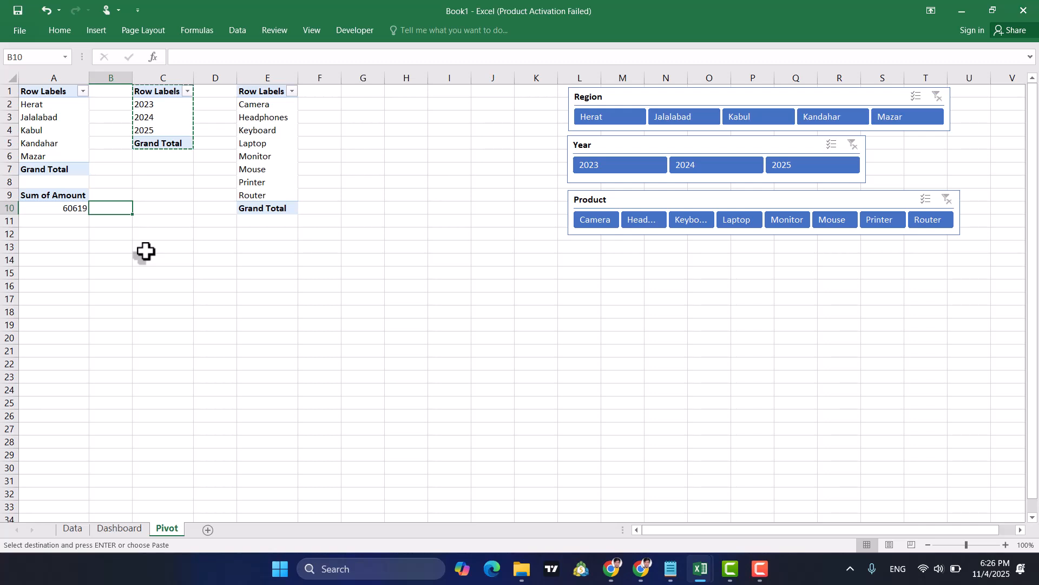
{"action": "type", "text": "="}
{"action": "left_click", "coordinate": [72, 209]}
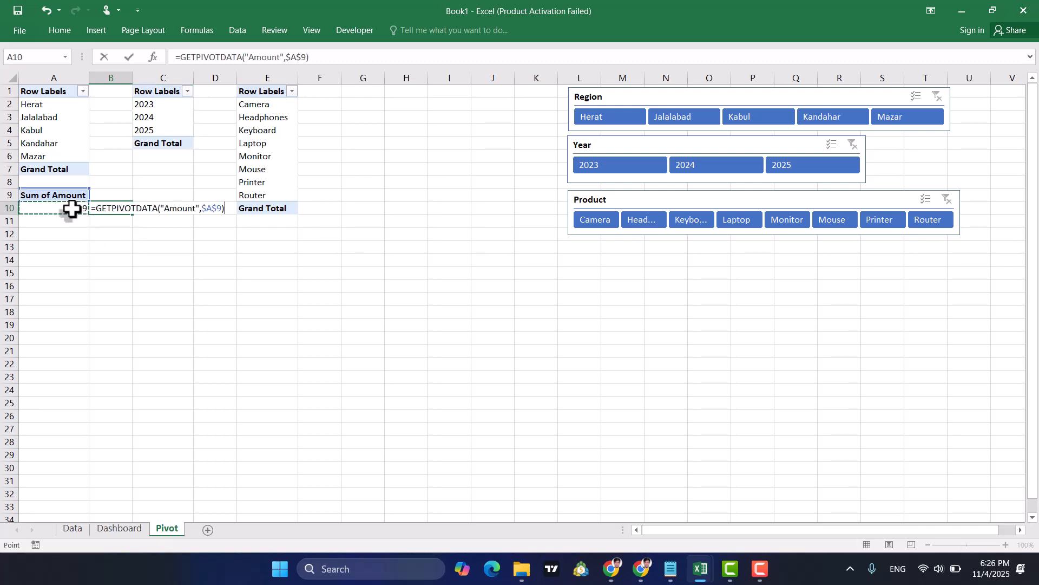
{"action": "key", "text": "Return"}
{"action": "left_click", "coordinate": [92, 209]}
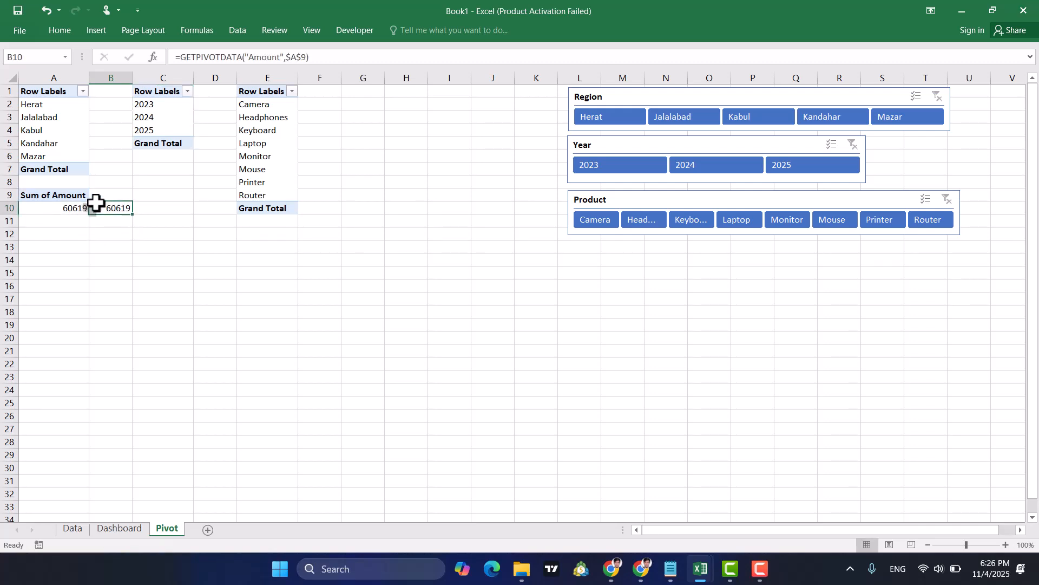
On the Dashboard sheet, place a copy of the Total Sales text box directly below the original within its card.
{"action": "left_click", "coordinate": [121, 529]}
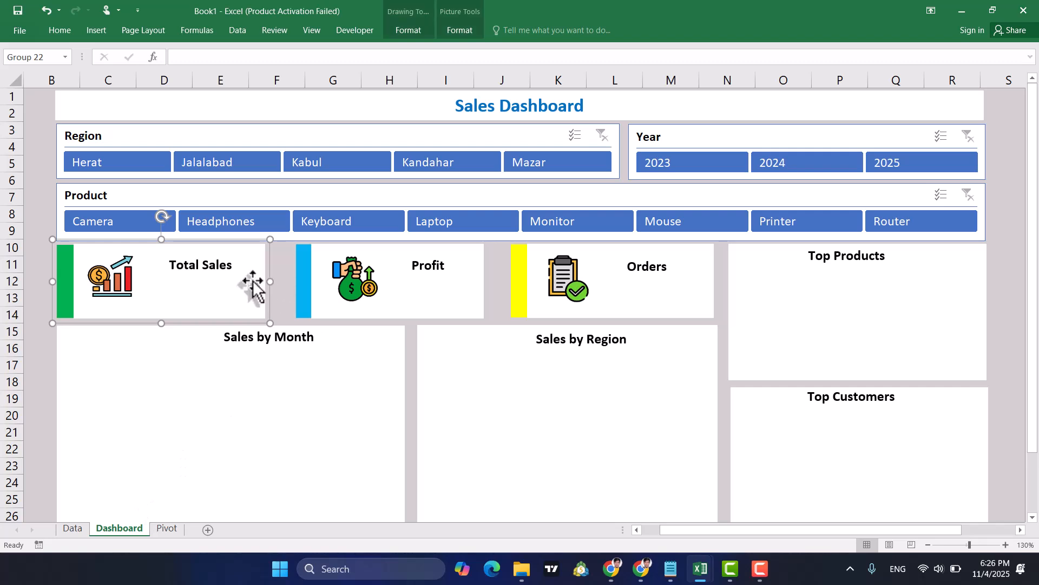
{"action": "left_click", "coordinate": [210, 271]}
{"action": "left_click", "coordinate": [210, 271]}
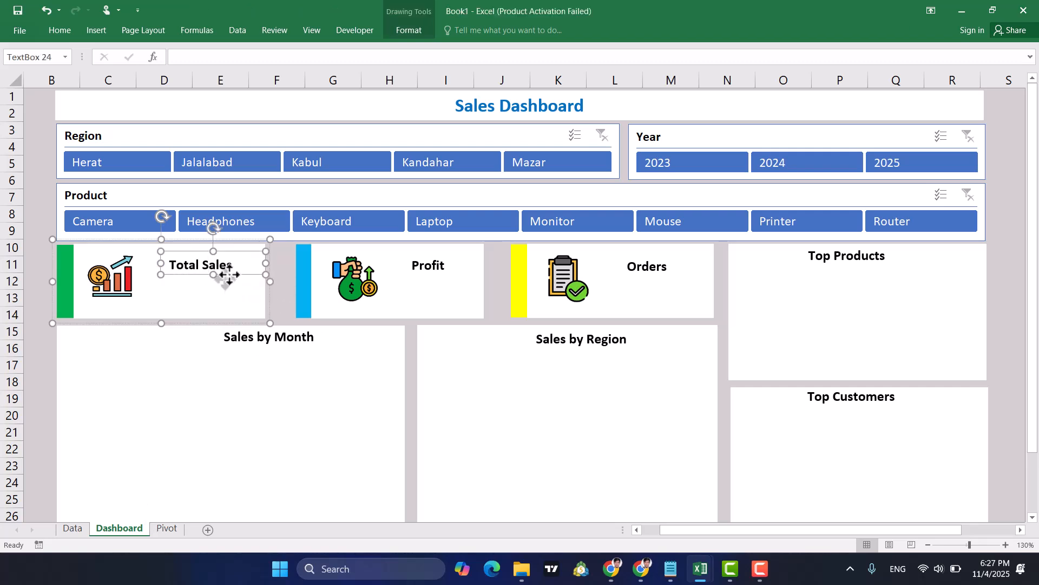
{"action": "mouse_move", "coordinate": [229, 274]}
{"action": "left_mouse_down"}
{"action": "mouse_move", "coordinate": [234, 308]}
{"action": "mouse_move", "coordinate": [228, 272]}
{"action": "left_mouse_up"}
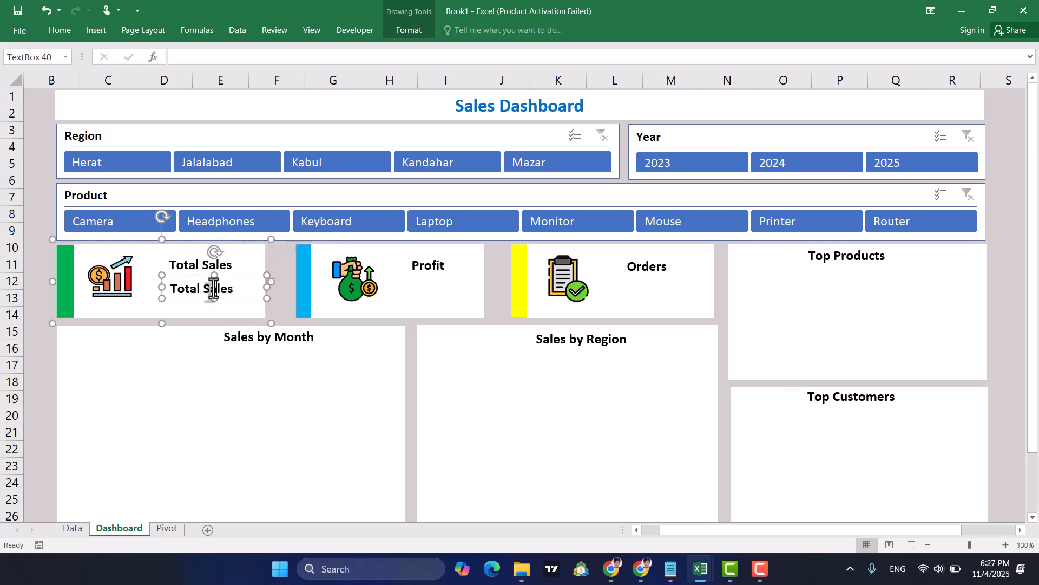
Clear the copied text box under Total Sales and link it to the Amount total with =Pivot!B10.
{"action": "double_click", "coordinate": [213, 288]}
{"action": "key", "text": "BackSpace"}
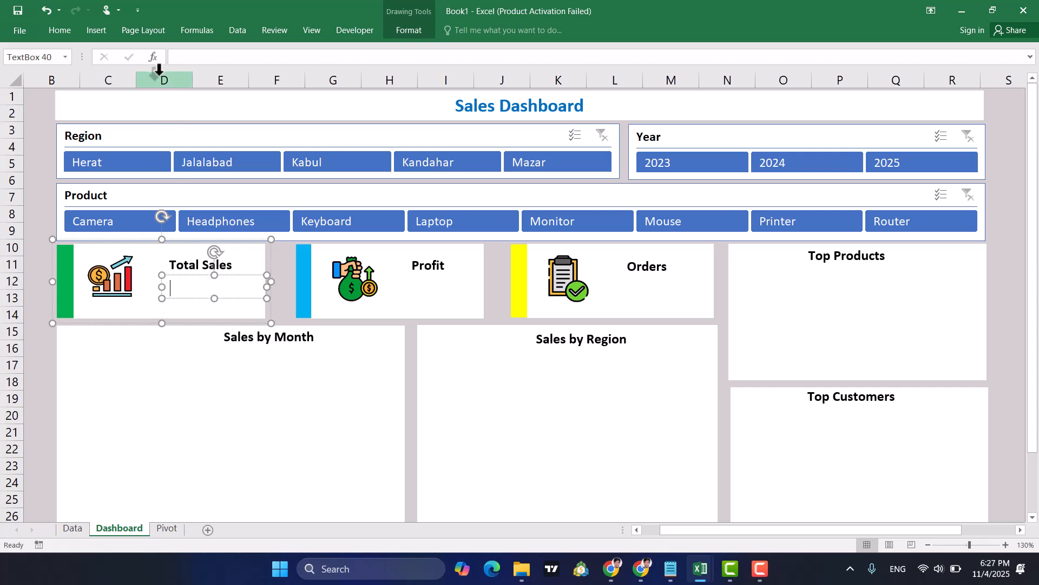
{"action": "left_click", "coordinate": [186, 58]}
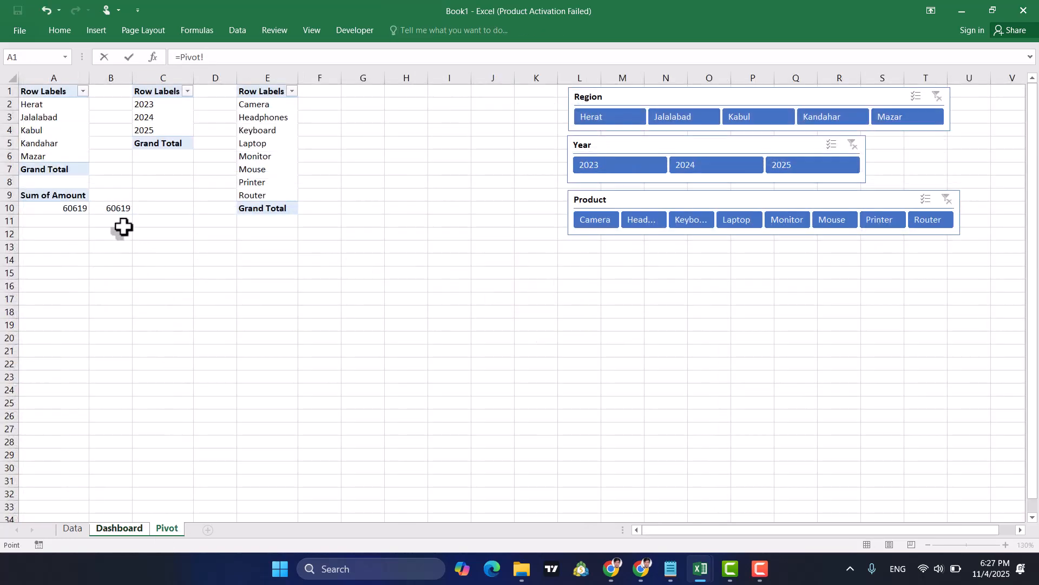
{"action": "left_click", "coordinate": [119, 209]}
{"action": "key", "text": "Return"}
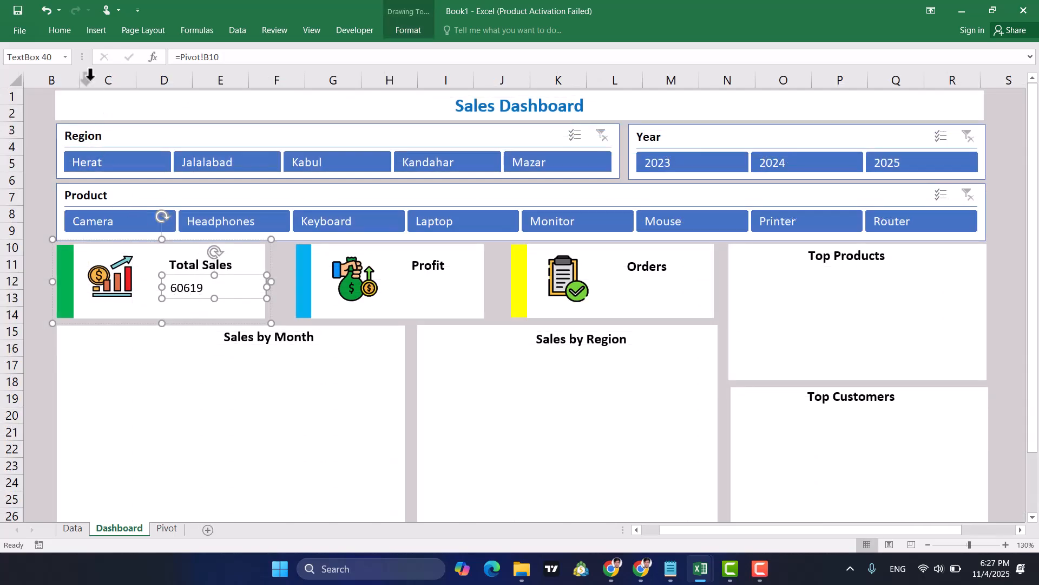
Make the linked value in the Total Sales card bold and nudge its text box slightly toward the card's outer edge.
{"action": "left_click", "coordinate": [58, 31]}
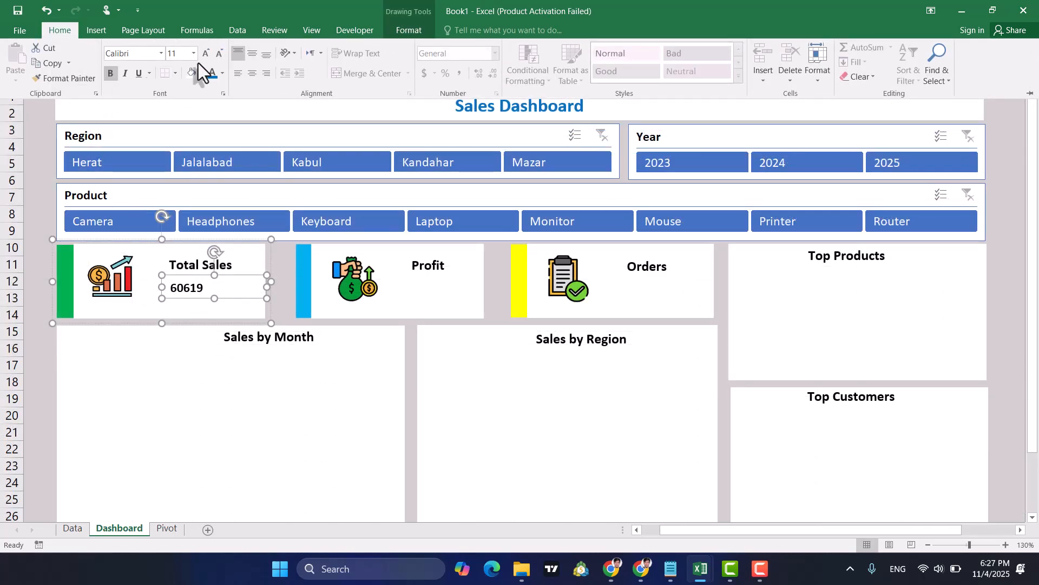
{"action": "left_click", "coordinate": [197, 299]}
{"action": "left_click_drag", "start_coordinate": [198, 296], "coordinate": [199, 296]}
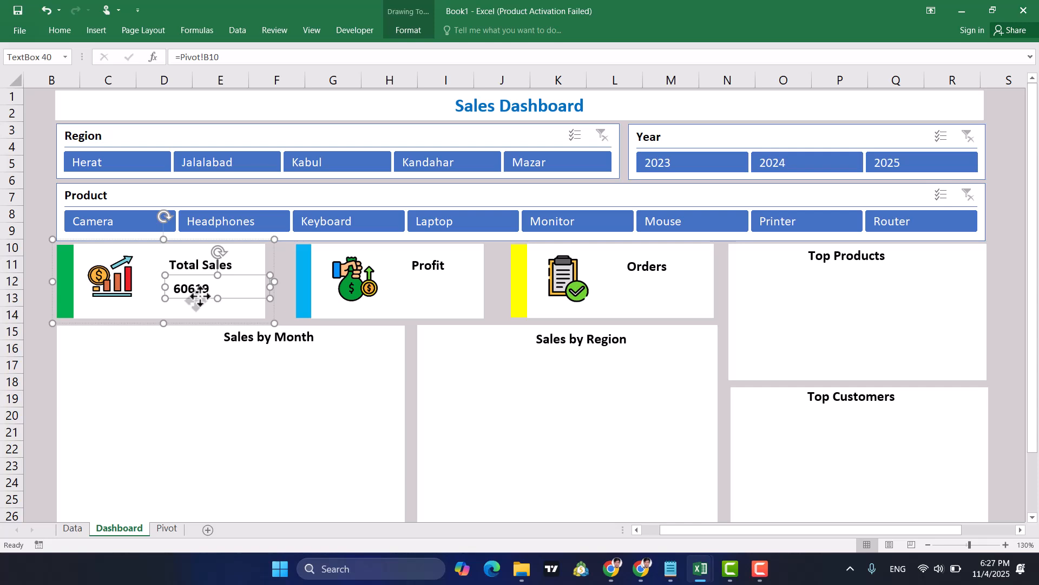
{"action": "key", "text": "alt"}
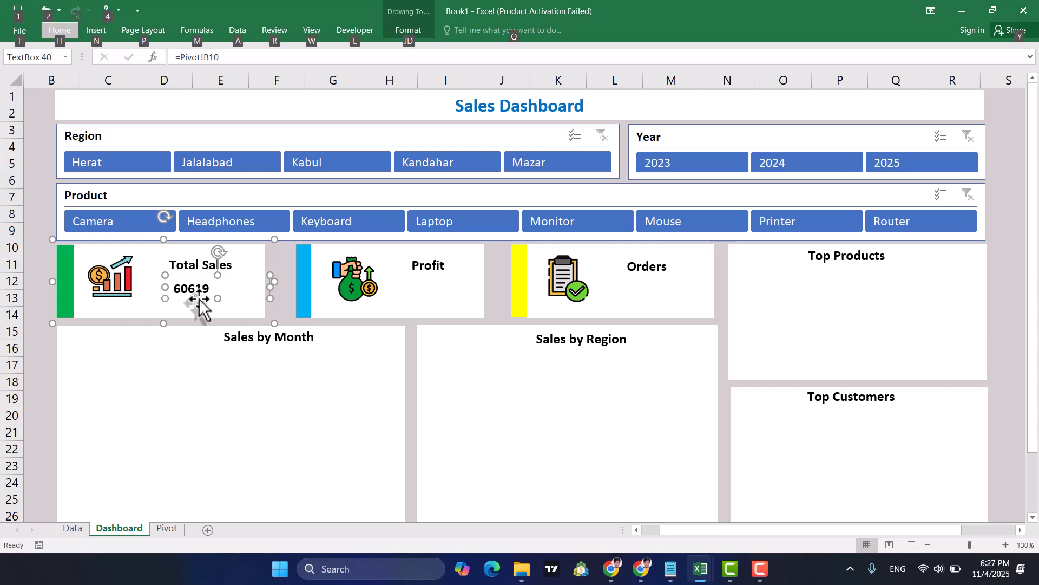
{"action": "key", "text": "alt"}
{"action": "left_click", "coordinate": [286, 306]}
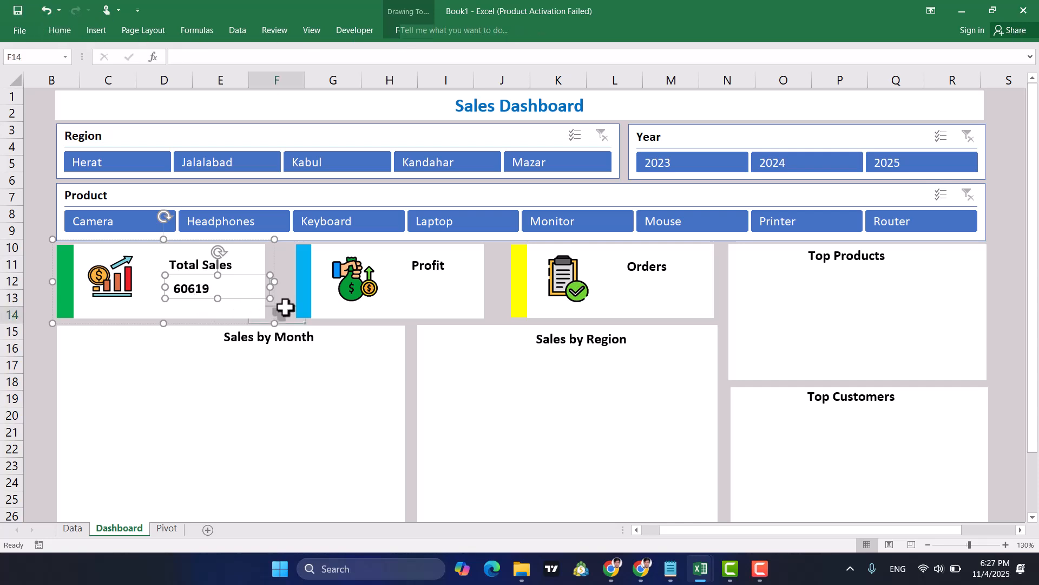
Place copies of the Total Sales value text box below the Profit and Orders headings in their cards.
{"action": "left_click", "coordinate": [196, 291]}
{"action": "left_click", "coordinate": [196, 292]}
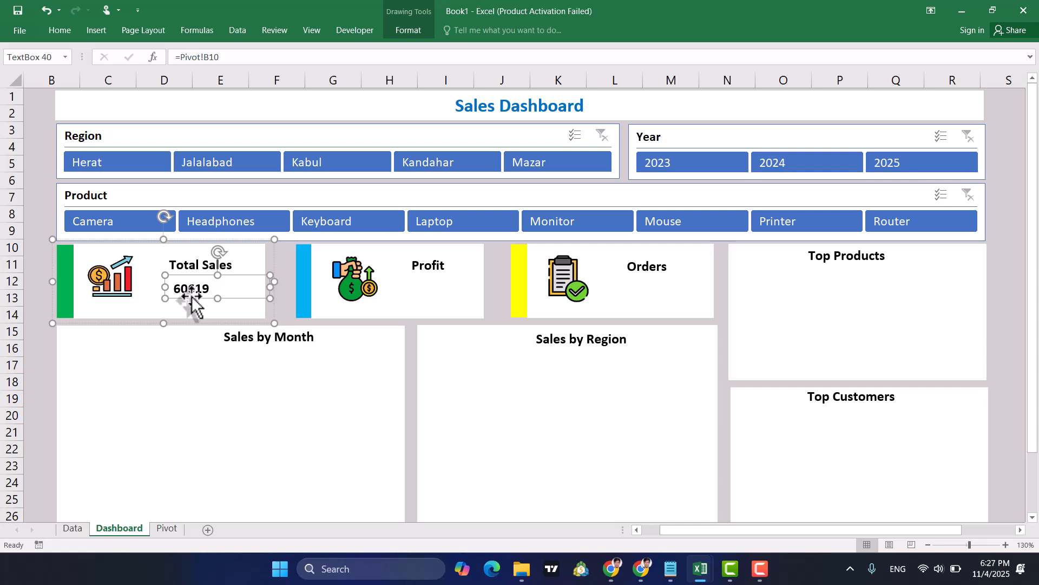
{"action": "left_click_drag", "start_coordinate": [192, 298], "coordinate": [654, 303]}
{"action": "left_click", "coordinate": [425, 289]}
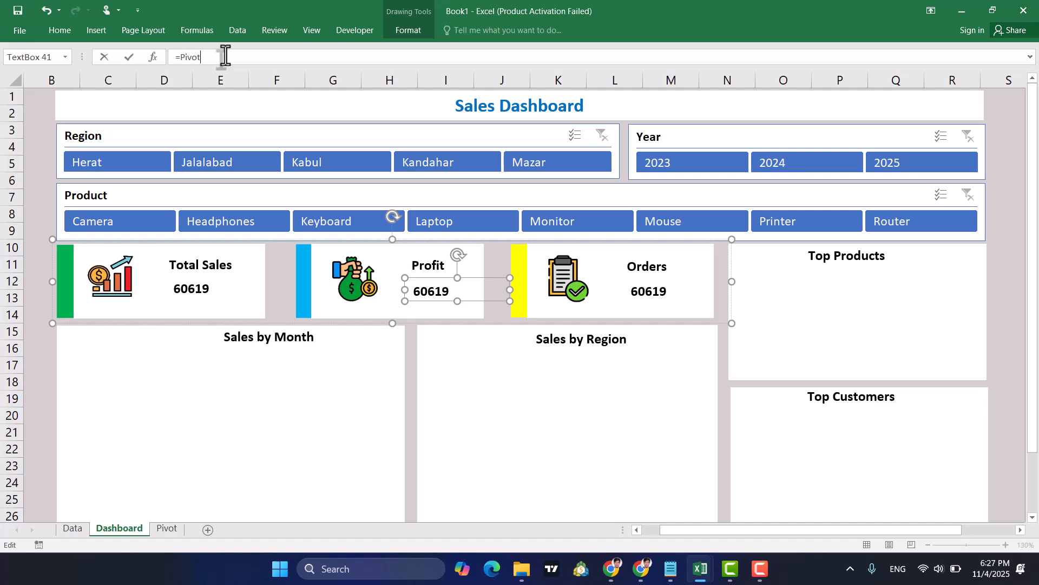
{"action": "key", "text": "BackSpace"}
{"action": "key", "text": "BackSpace"}
{"action": "key", "text": "BackSpace"}
{"action": "key", "text": "BackSpace"}
{"action": "key", "text": "BackSpace"}
Copy the Sum of Amount pivot table to cell A12 of the Pivot sheet and replace the copy's Amount field with Profit.
{"action": "left_click", "coordinate": [166, 529]}
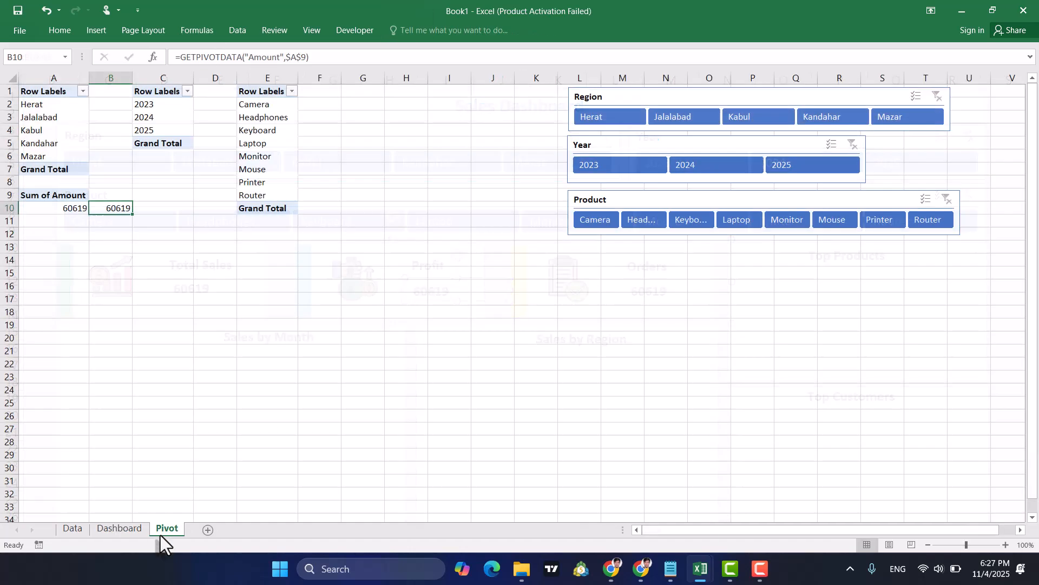
{"action": "left_click", "coordinate": [59, 233]}
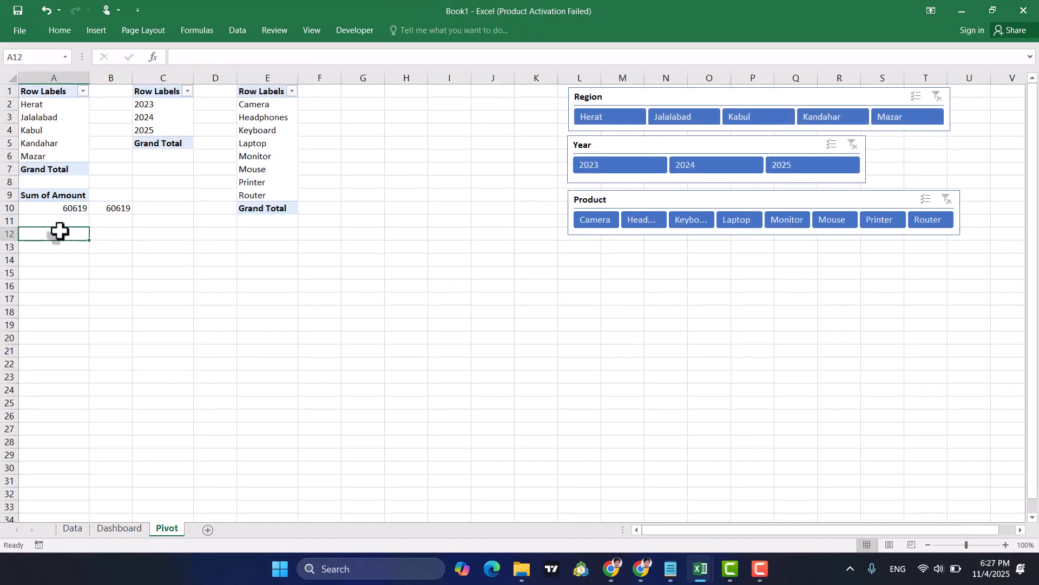
{"action": "left_click", "coordinate": [68, 200]}
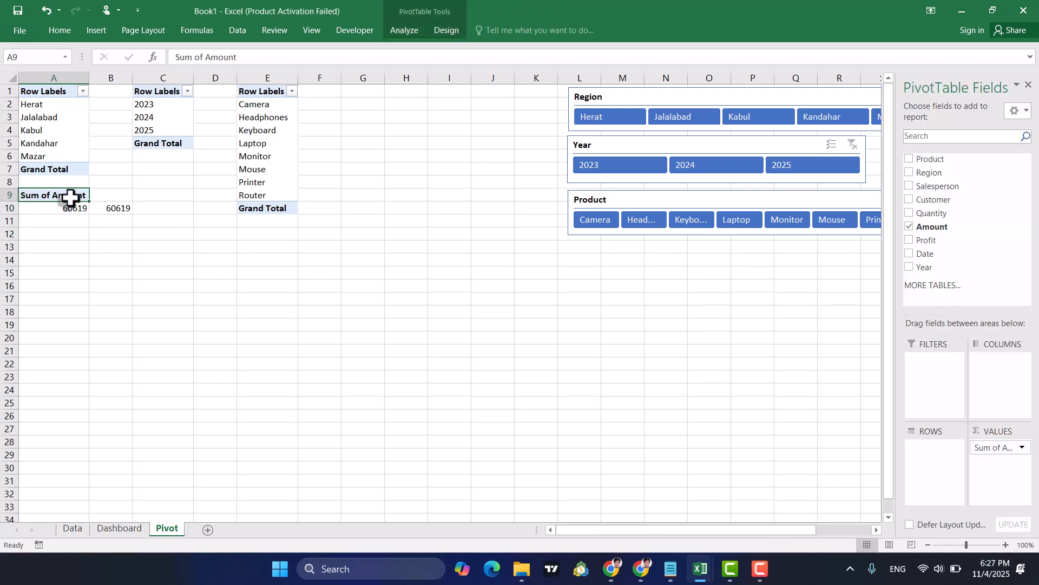
{"action": "left_click_drag", "start_coordinate": [70, 197], "coordinate": [73, 210]}
{"action": "key", "text": "ctrl+c"}
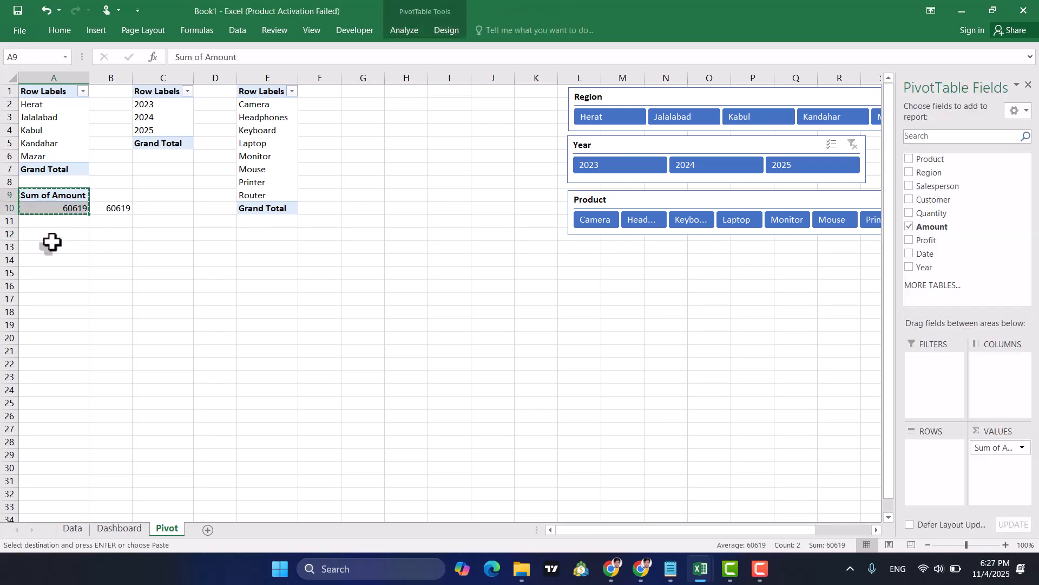
{"action": "left_click", "coordinate": [50, 233]}
{"action": "key", "text": "ctrl+v"}
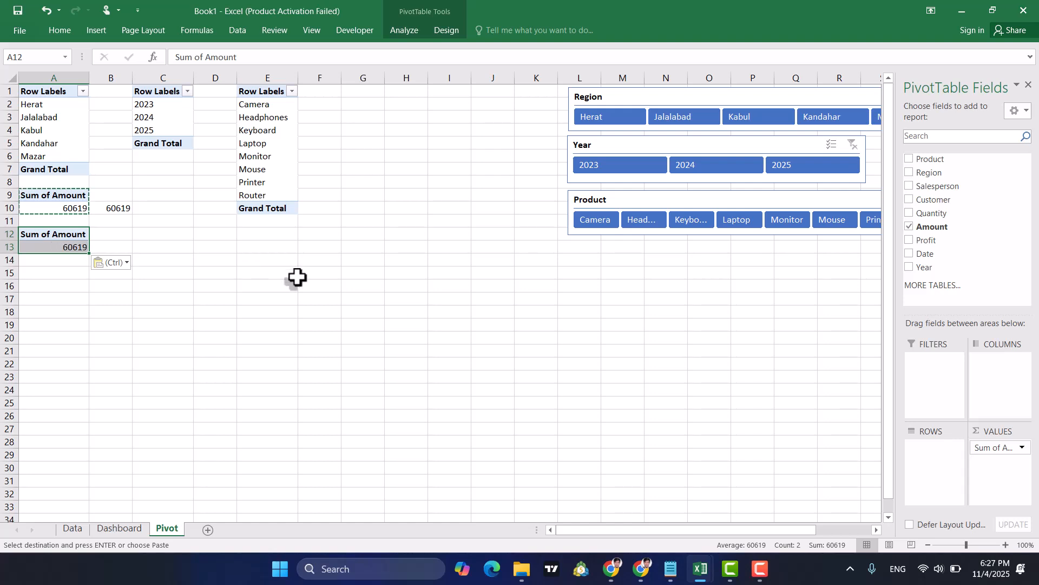
{"action": "left_click", "coordinate": [76, 248]}
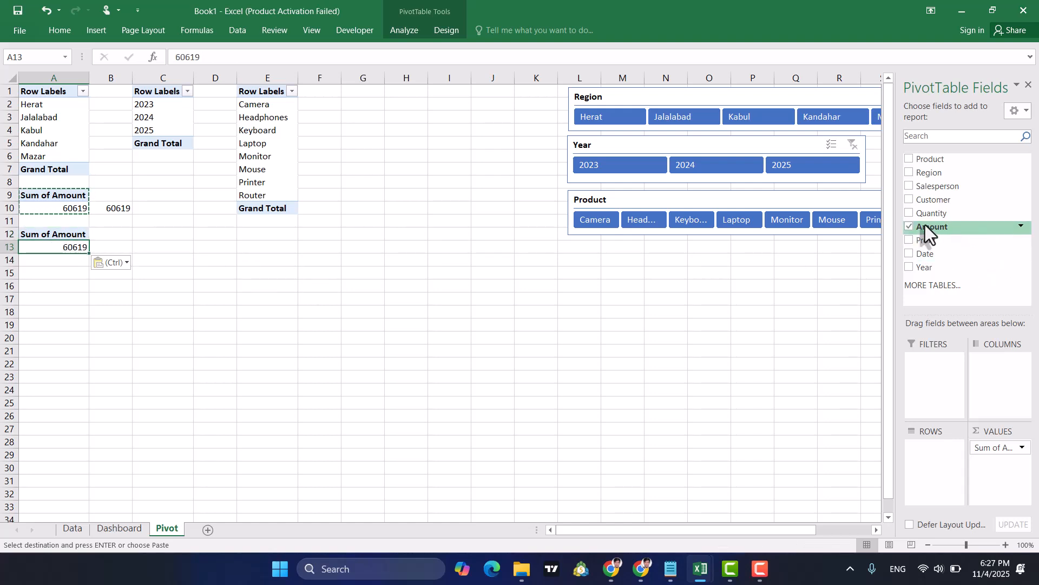
{"action": "left_click", "coordinate": [910, 228]}
{"action": "left_click", "coordinate": [911, 241]}
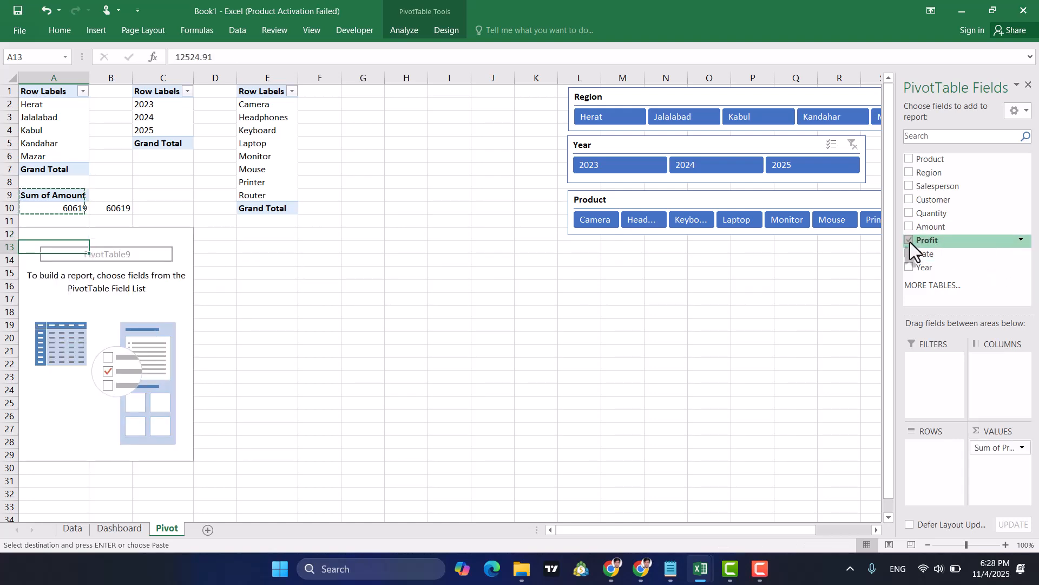
{"action": "left_click", "coordinate": [117, 251]}
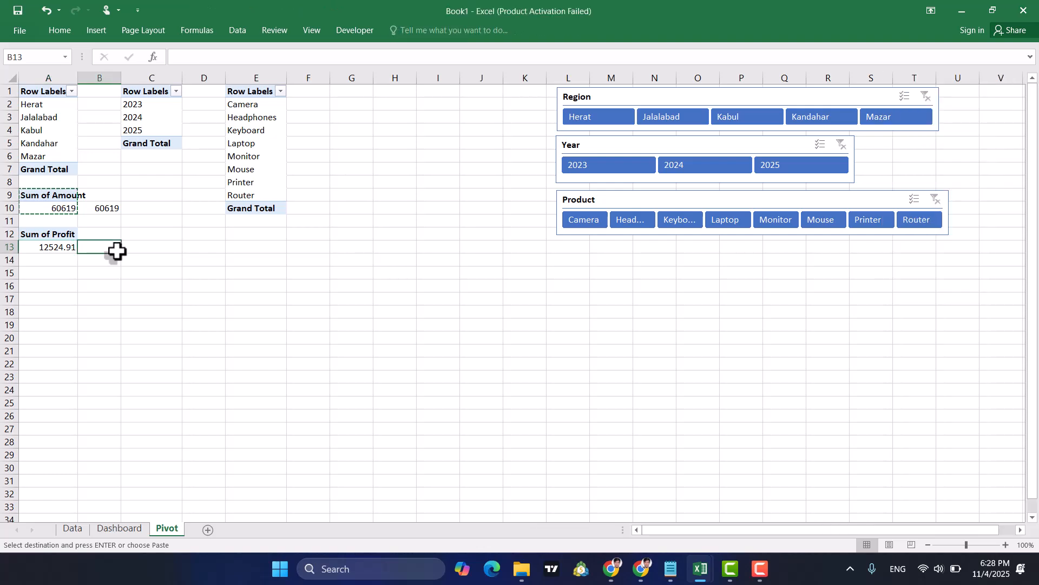
Enter a formula in cell B13 of the Pivot sheet that retrieves the Sum of Profit value from A13.
{"action": "type", "text": "="}
{"action": "left_click", "coordinate": [52, 248]}
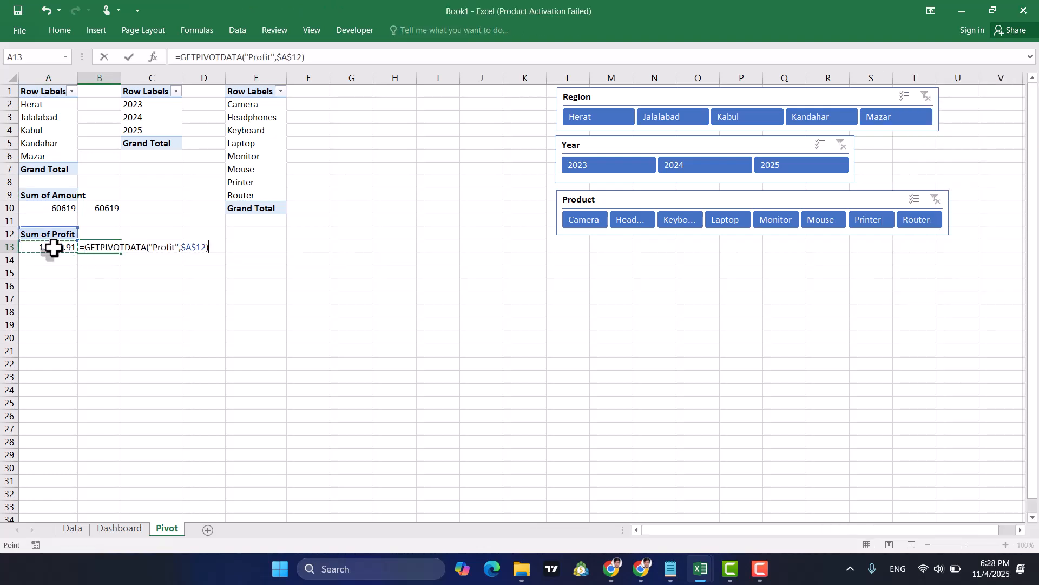
{"action": "key", "text": "Return"}
Format cell B13 with the Number category and 0 decimal places.
{"action": "left_click", "coordinate": [109, 248]}
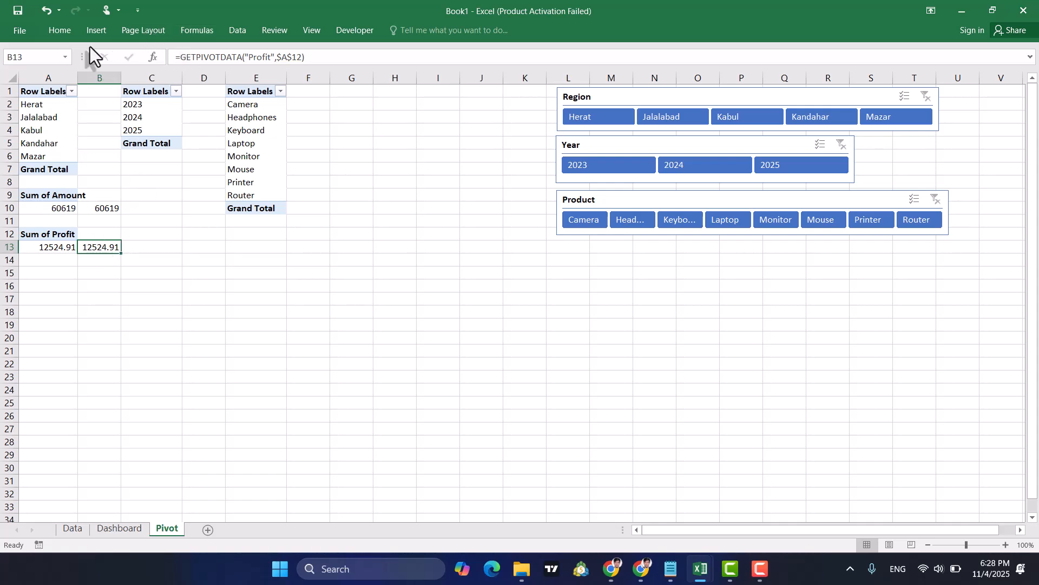
{"action": "left_click", "coordinate": [58, 31]}
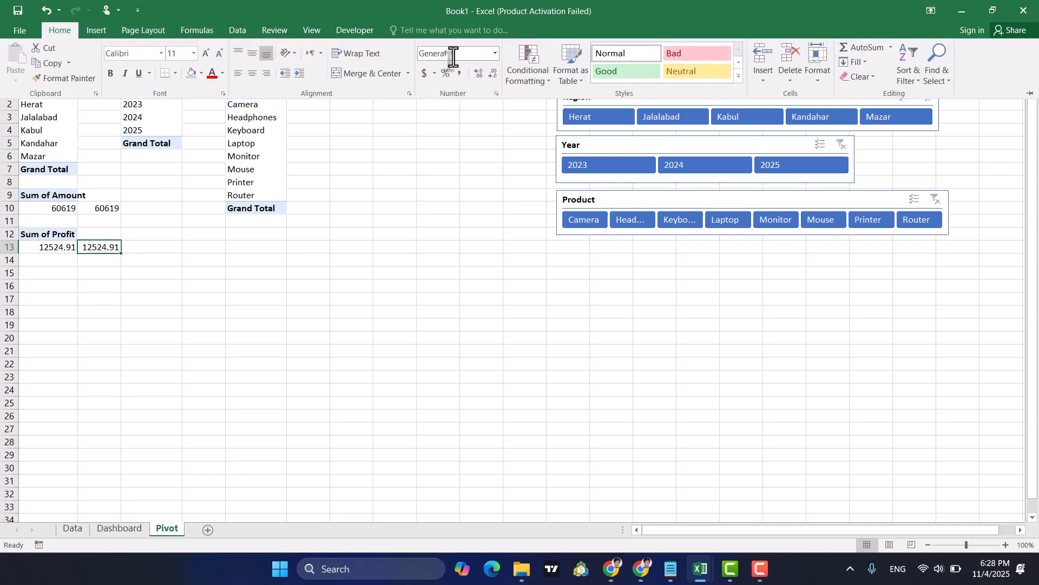
{"action": "left_click", "coordinate": [495, 57]}
{"action": "left_click", "coordinate": [454, 380]}
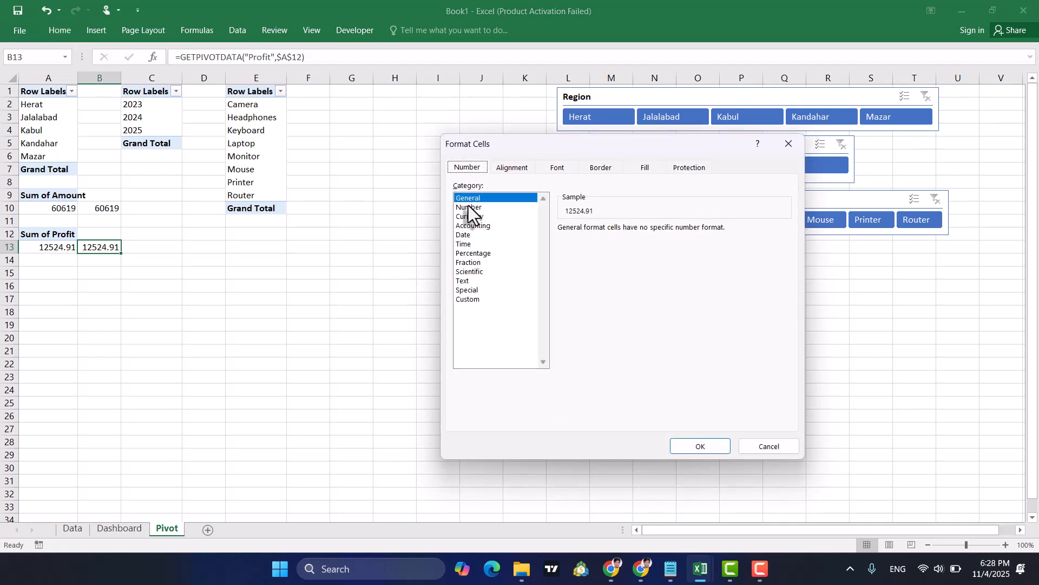
{"action": "left_click", "coordinate": [469, 208]}
{"action": "left_click", "coordinate": [654, 233]}
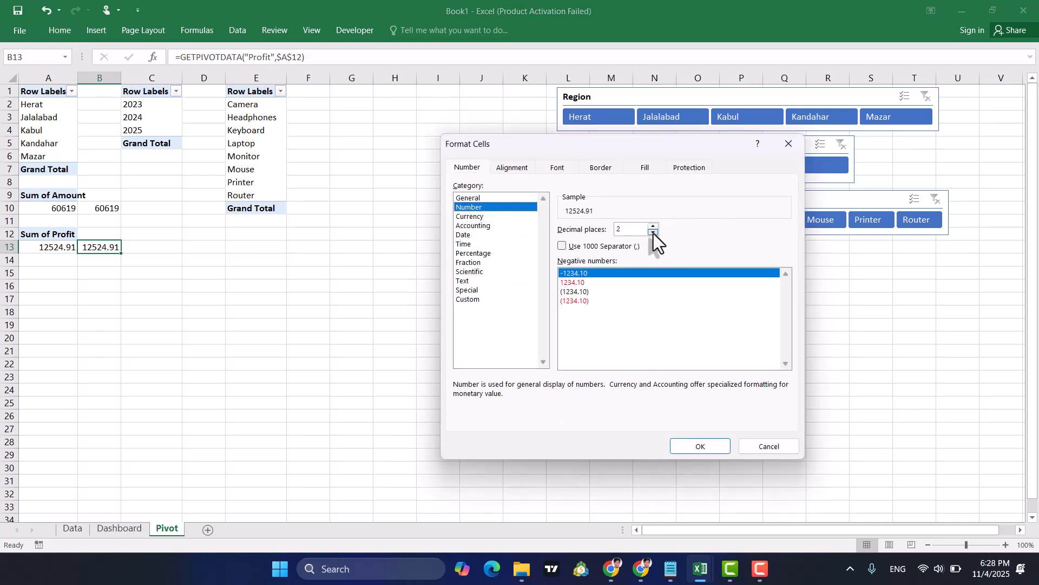
{"action": "left_click", "coordinate": [654, 233]}
{"action": "left_click", "coordinate": [700, 446]}
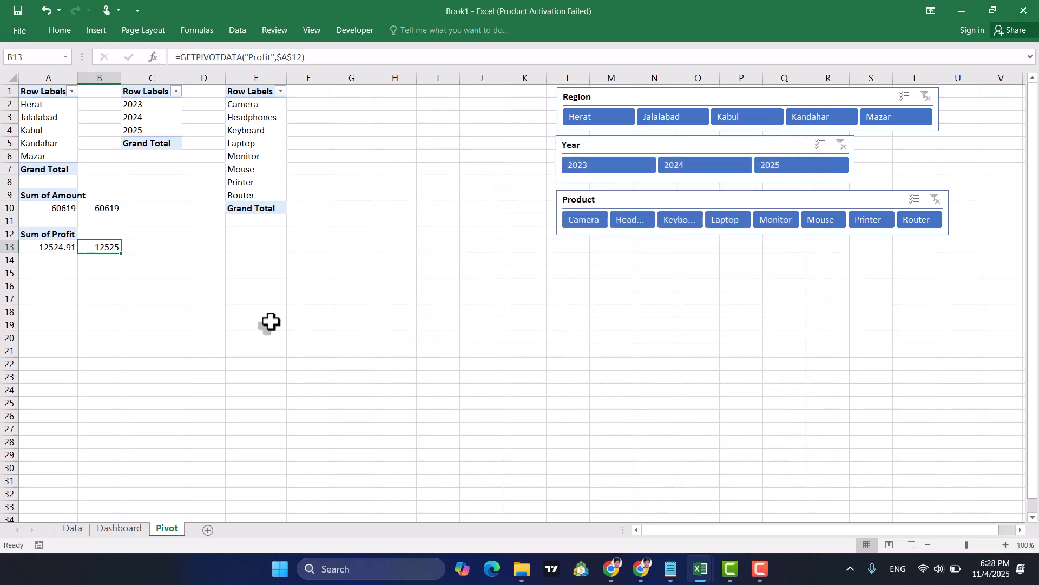
On the Dashboard sheet, clear the value text box under Profit and link it with =Pivot!B13.
{"action": "left_click", "coordinate": [115, 529]}
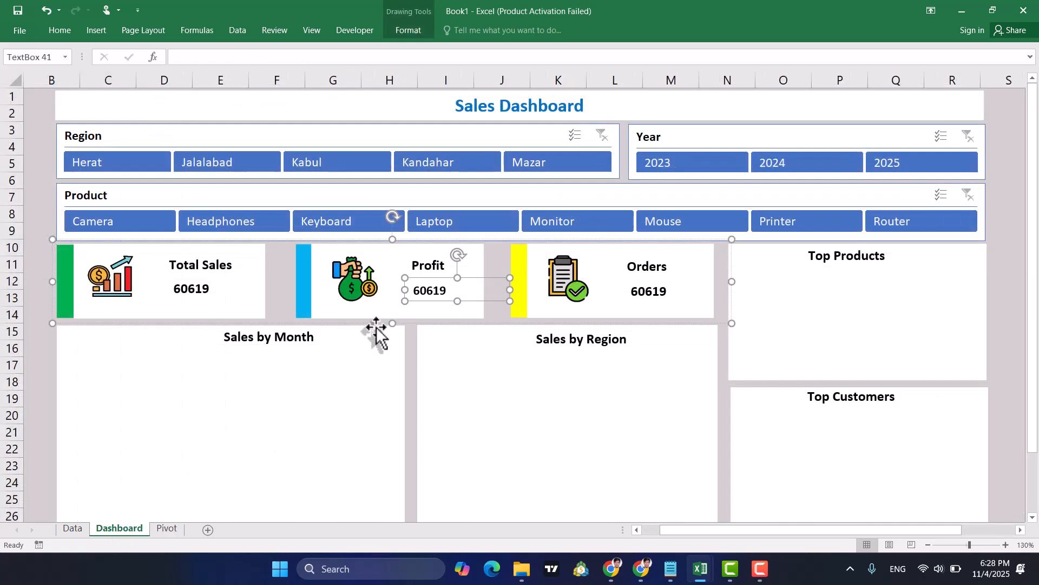
{"action": "double_click", "coordinate": [441, 292]}
{"action": "key", "text": "Delete"}
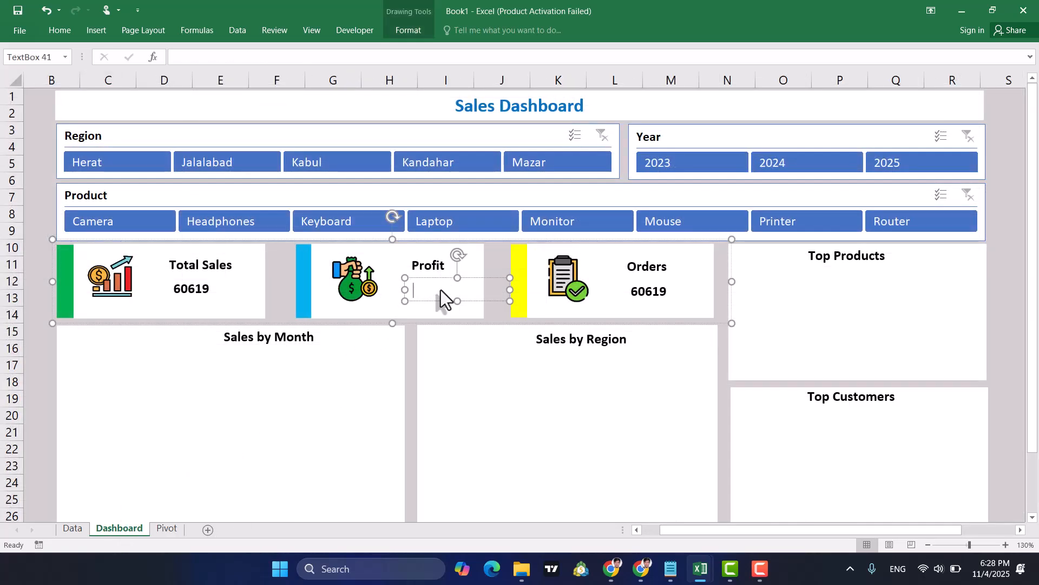
{"action": "left_click", "coordinate": [282, 57]}
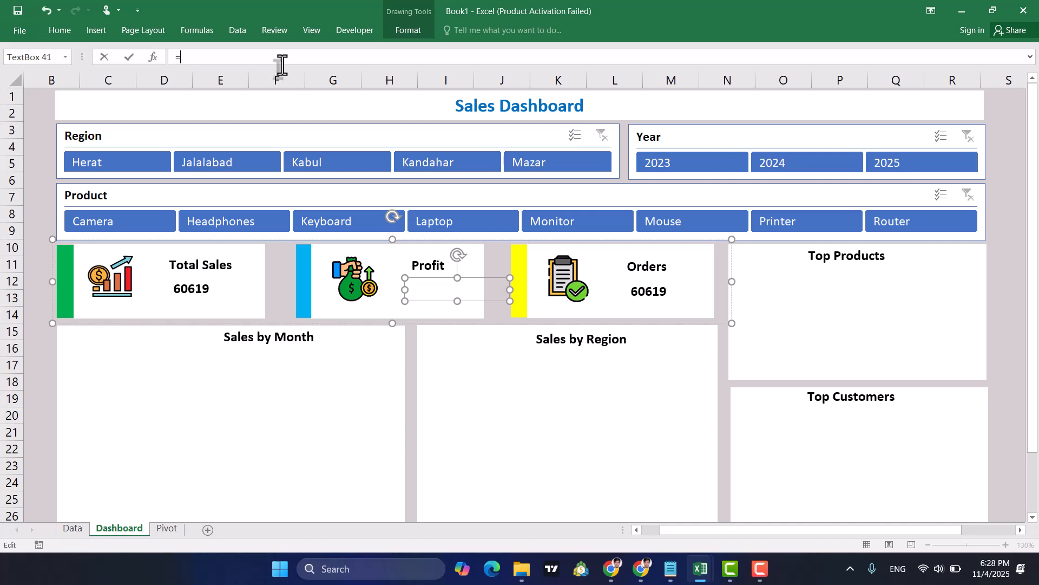
{"action": "left_click", "coordinate": [166, 529]}
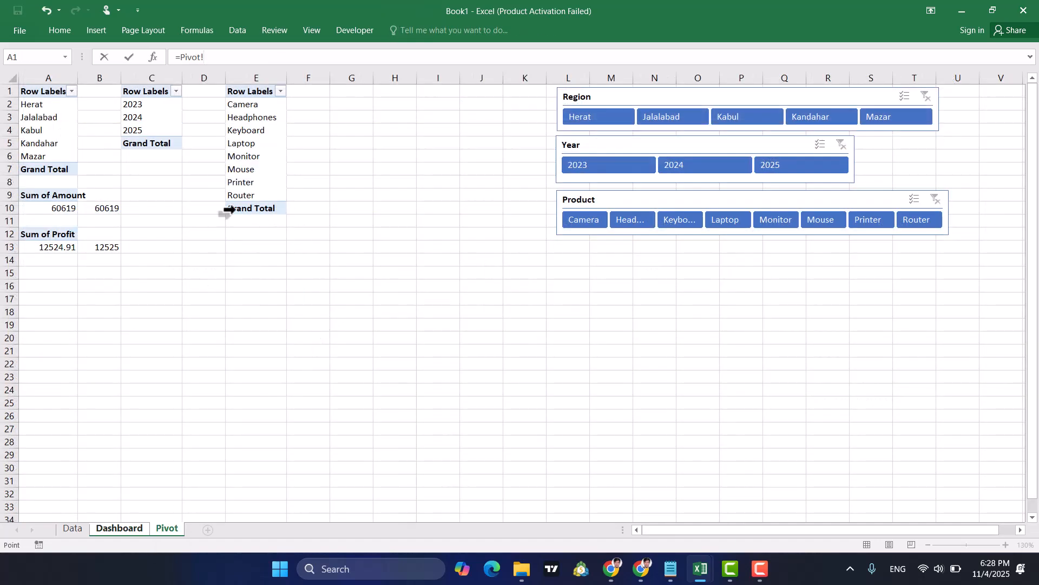
{"action": "left_click", "coordinate": [109, 247]}
{"action": "key", "text": "Return"}
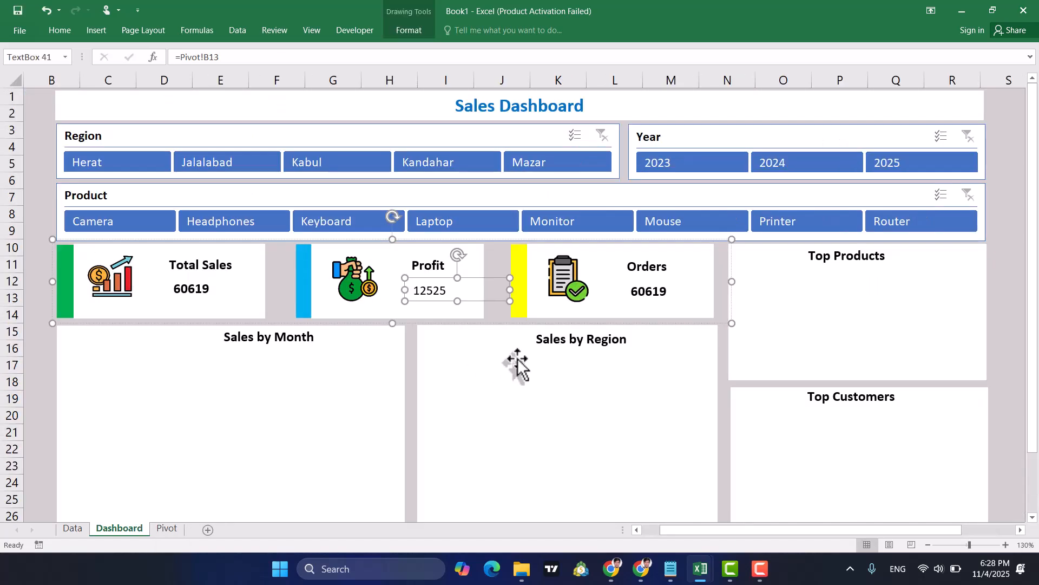
Make the linked value in the Profit card bold and set its font size to 12.
{"action": "left_click", "coordinate": [54, 32]}
{"action": "left_click", "coordinate": [110, 73]}
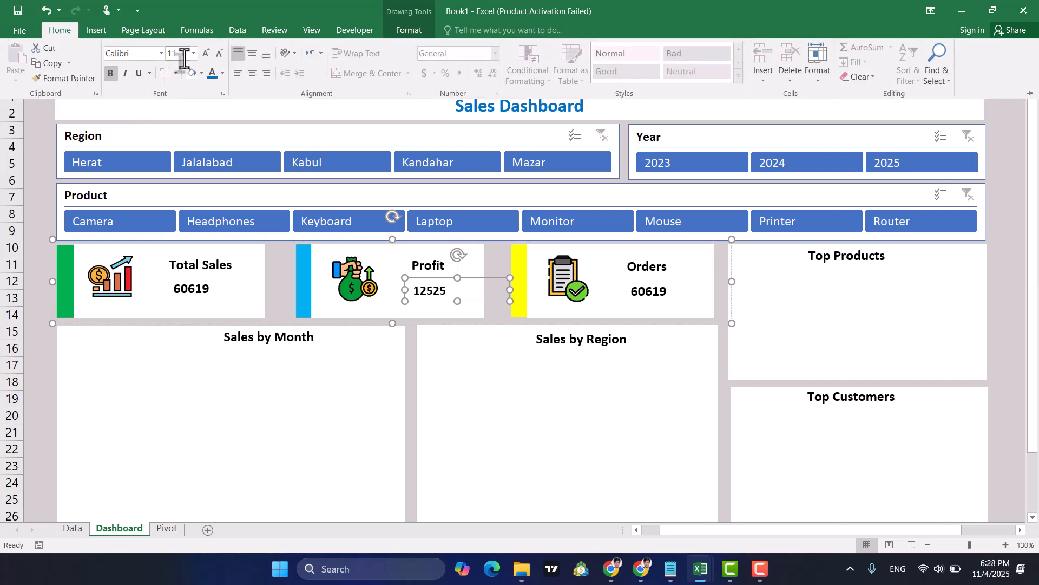
{"action": "left_click", "coordinate": [206, 52]}
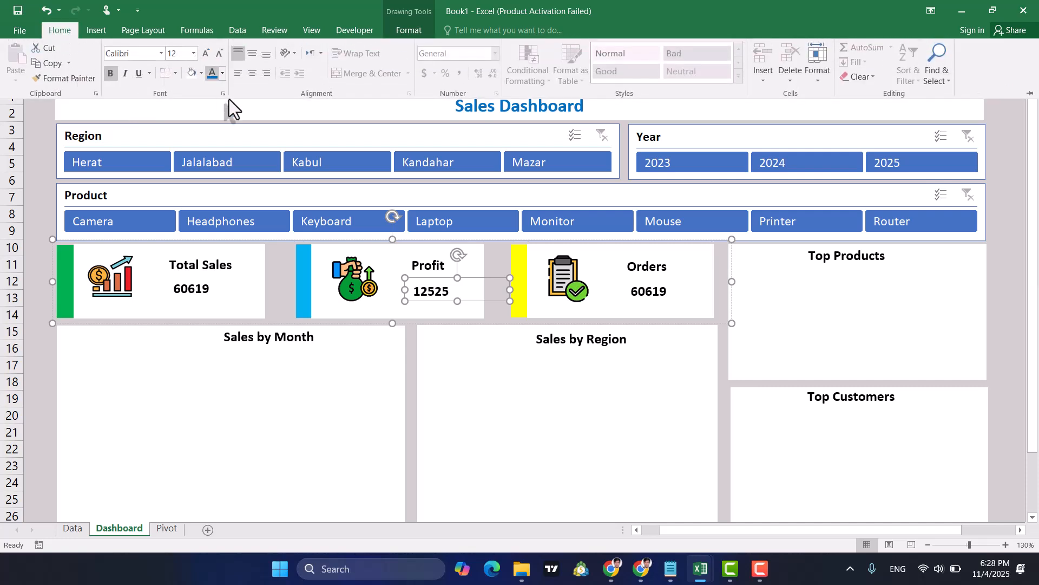
Delete the =Pivot!B10 link formula from the value text box in the Orders card.
{"action": "left_click", "coordinate": [660, 293]}
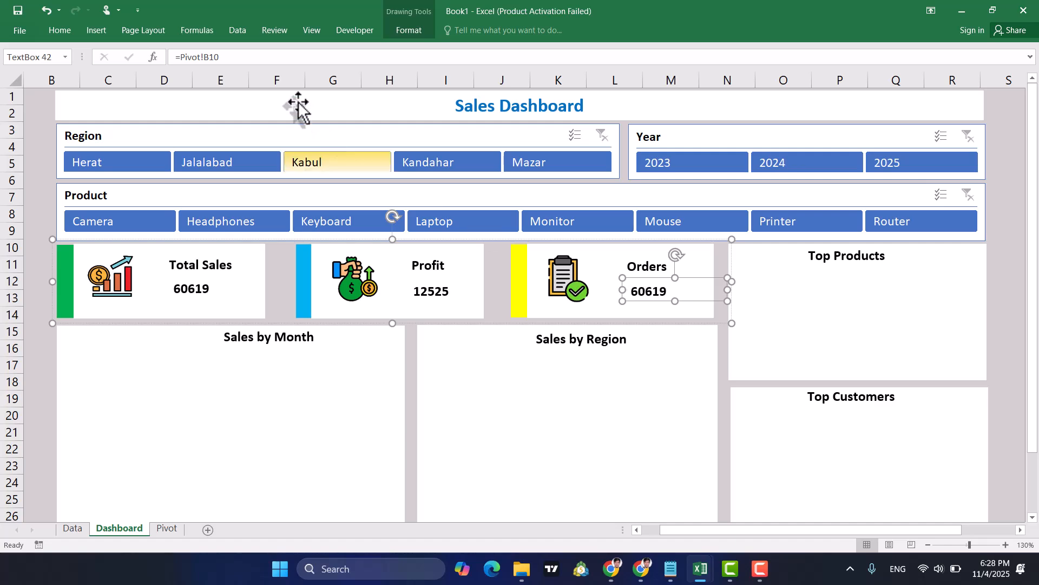
{"action": "key", "text": "BackSpace"}
{"action": "key", "text": "BackSpace"}
{"action": "key", "text": "BackSpace"}
{"action": "key", "text": "BackSpace"}
{"action": "key", "text": "BackSpace"}
{"action": "key", "text": "BackSpace"}
{"action": "key", "text": "BackSpace"}
{"action": "key", "text": "BackSpace"}
{"action": "key", "text": "BackSpace"}
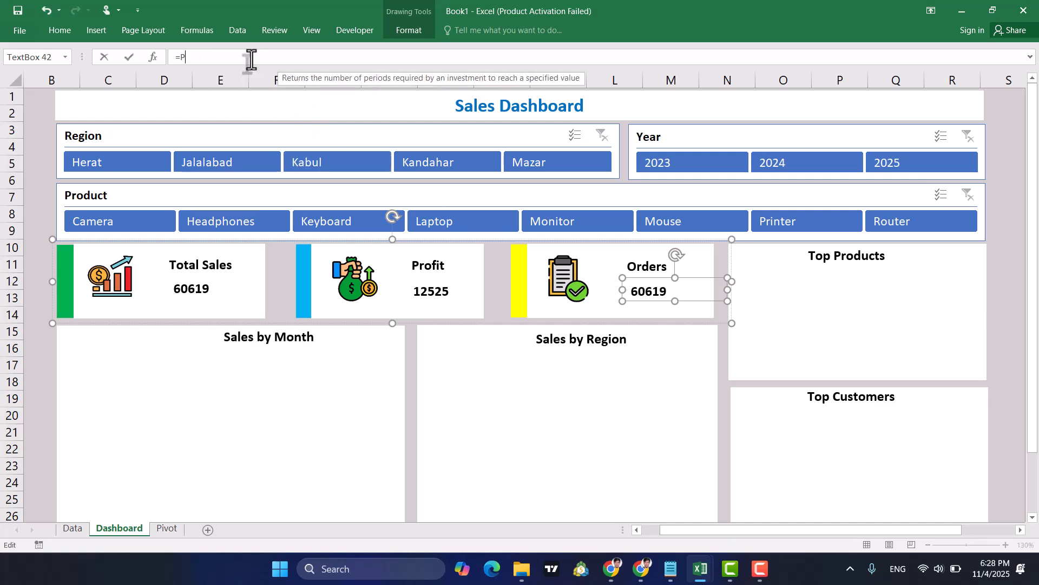
Copy the Sum of Profit pivot table to cell A15 of the Pivot sheet and remove the Profit field from the copy.
{"action": "left_click", "coordinate": [167, 529]}
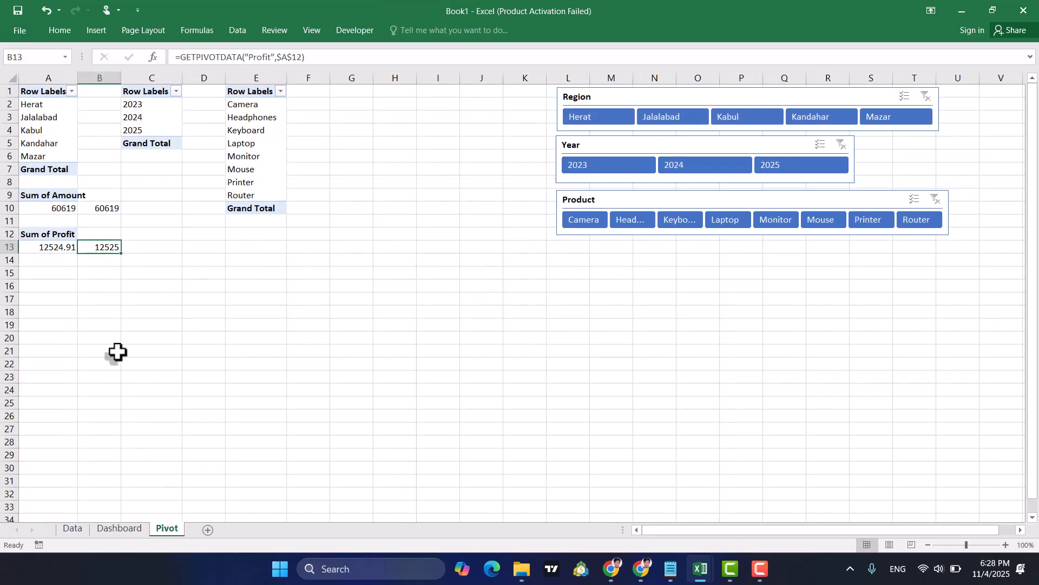
{"action": "left_click_drag", "start_coordinate": [53, 238], "coordinate": [54, 254]}
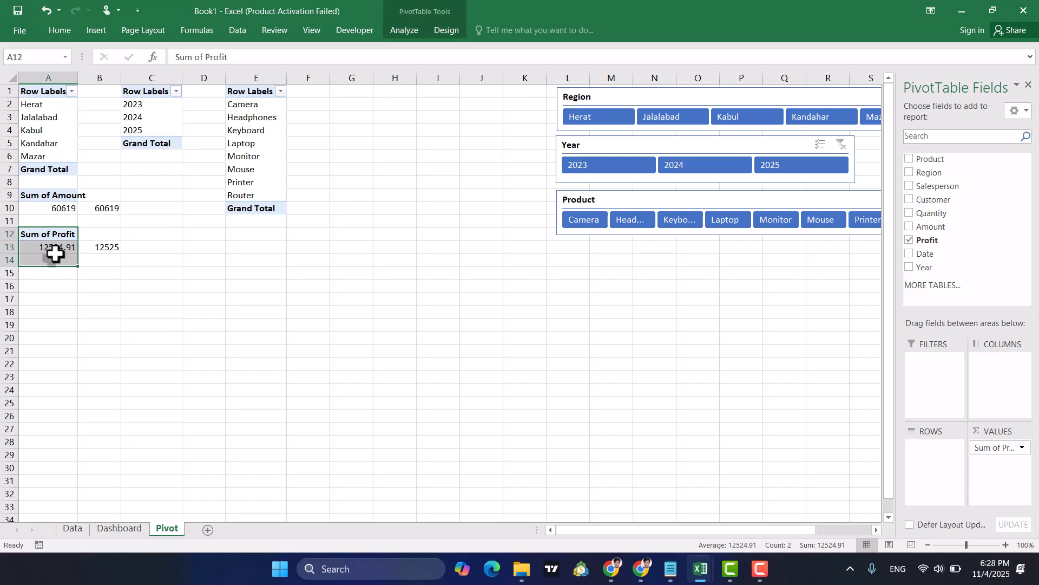
{"action": "key", "text": "ctrl+c"}
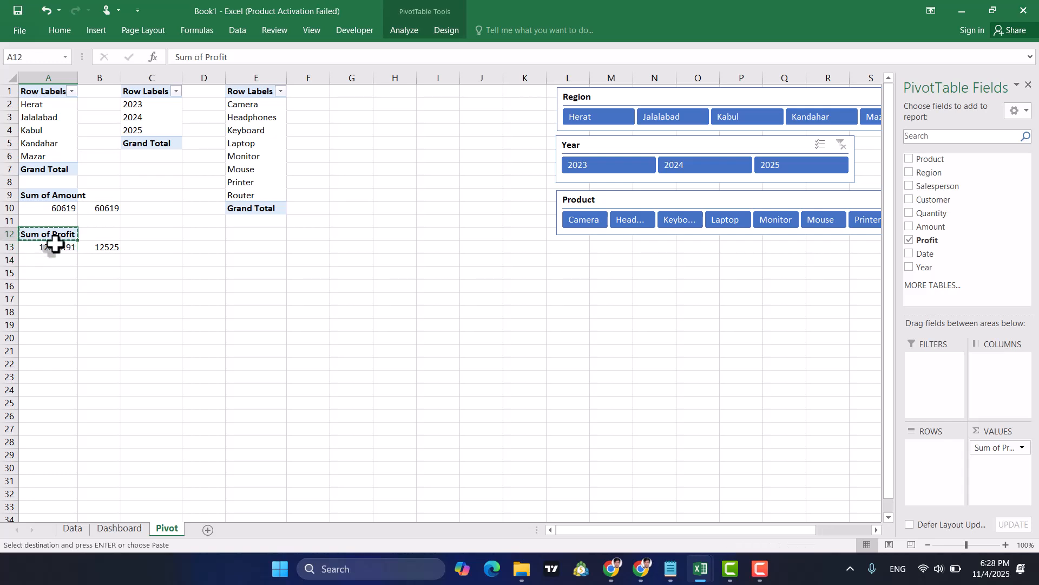
{"action": "left_click_drag", "start_coordinate": [44, 235], "coordinate": [45, 246]}
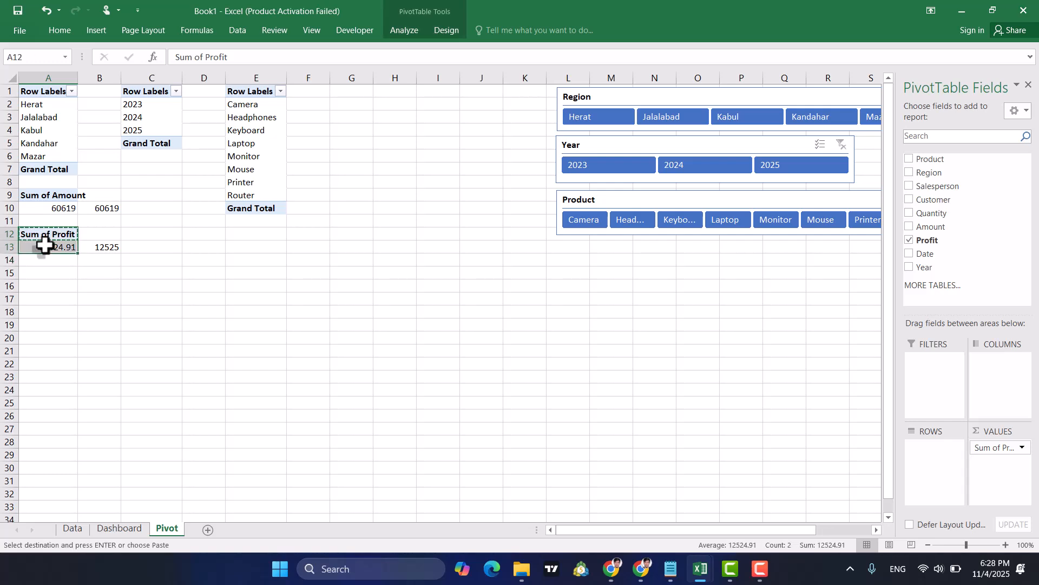
{"action": "left_click", "coordinate": [51, 270]}
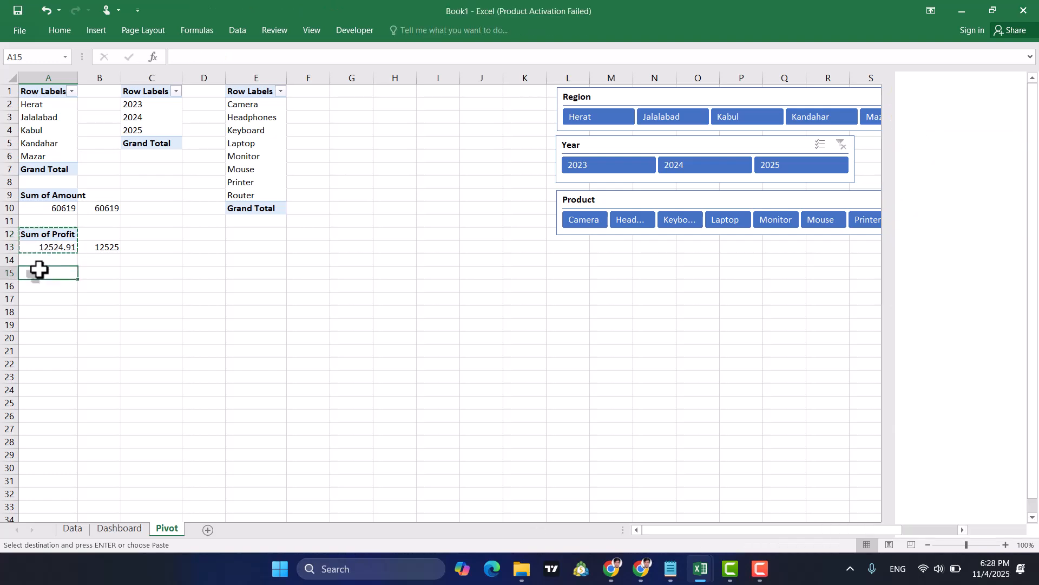
{"action": "key", "text": "ctrl+v"}
{"action": "left_click", "coordinate": [61, 287]}
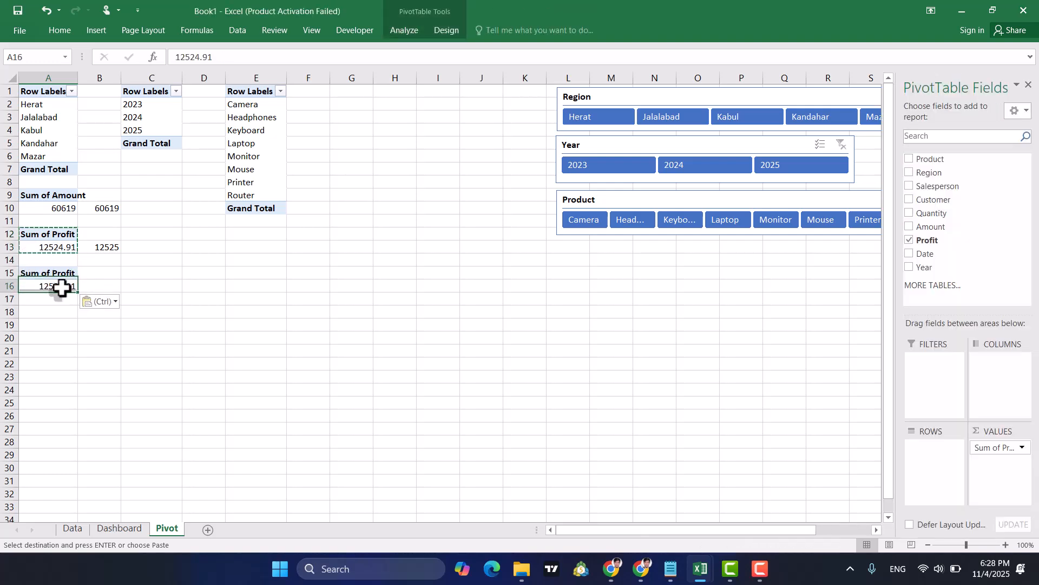
{"action": "left_click", "coordinate": [911, 240]}
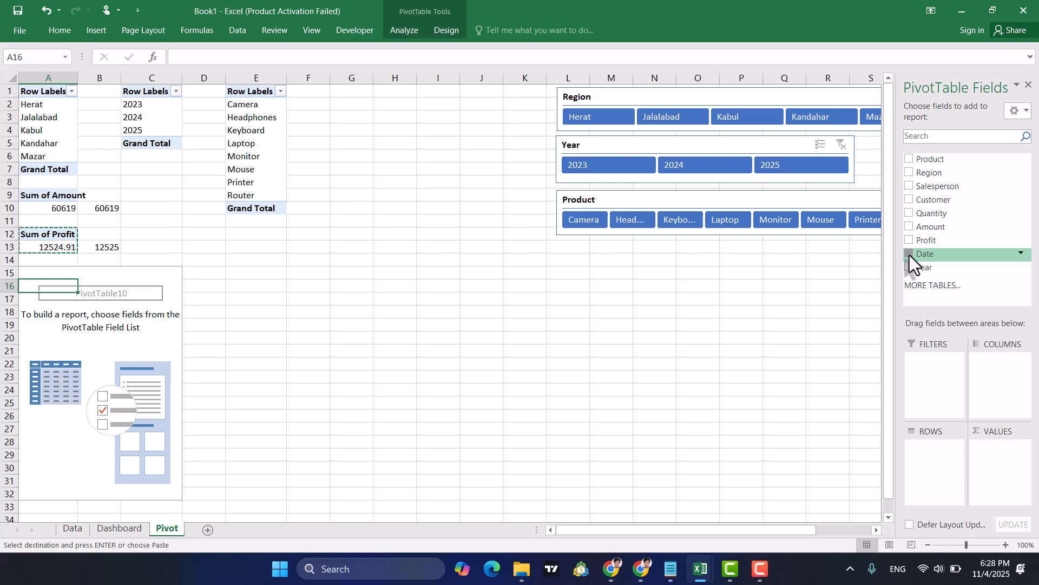
{"action": "left_click", "coordinate": [910, 254]}
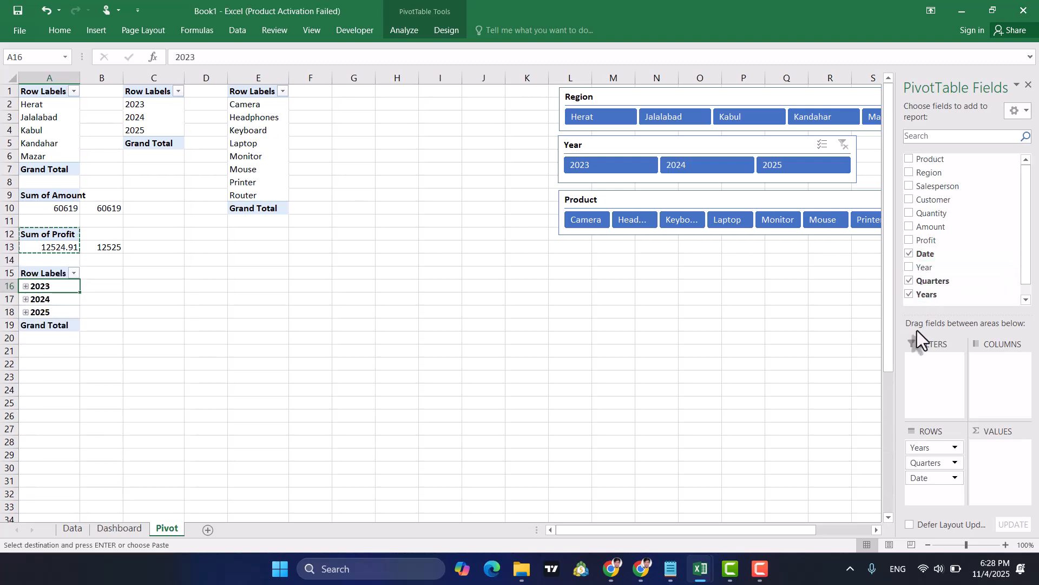
{"action": "left_click", "coordinate": [911, 255]}
{"action": "left_click", "coordinate": [911, 282]}
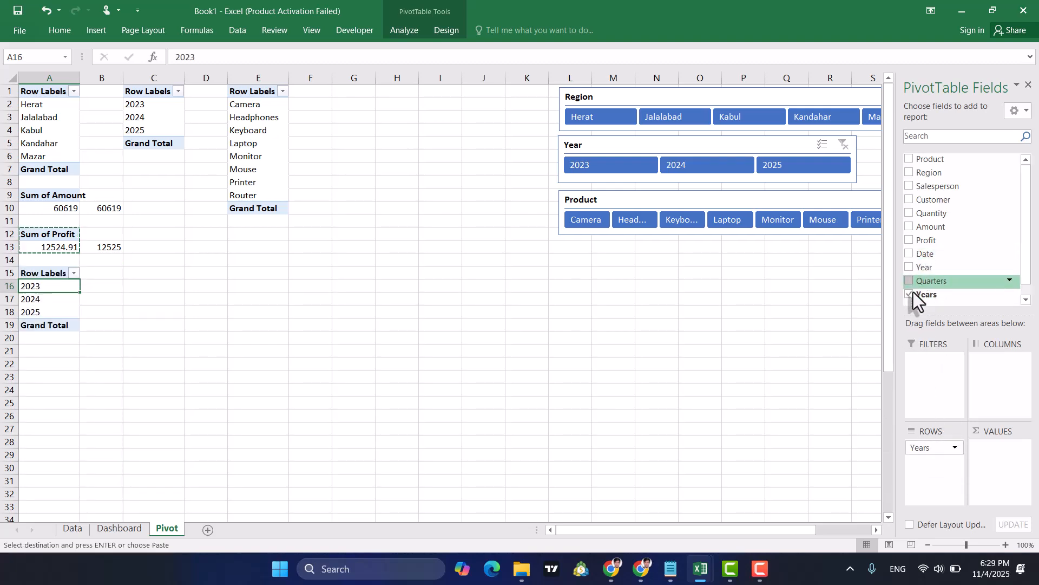
{"action": "left_click", "coordinate": [914, 295]}
Add the Date field to the values area of the pivot table at A15 as a count.
{"action": "left_click_drag", "start_coordinate": [916, 258], "coordinate": [995, 450]}
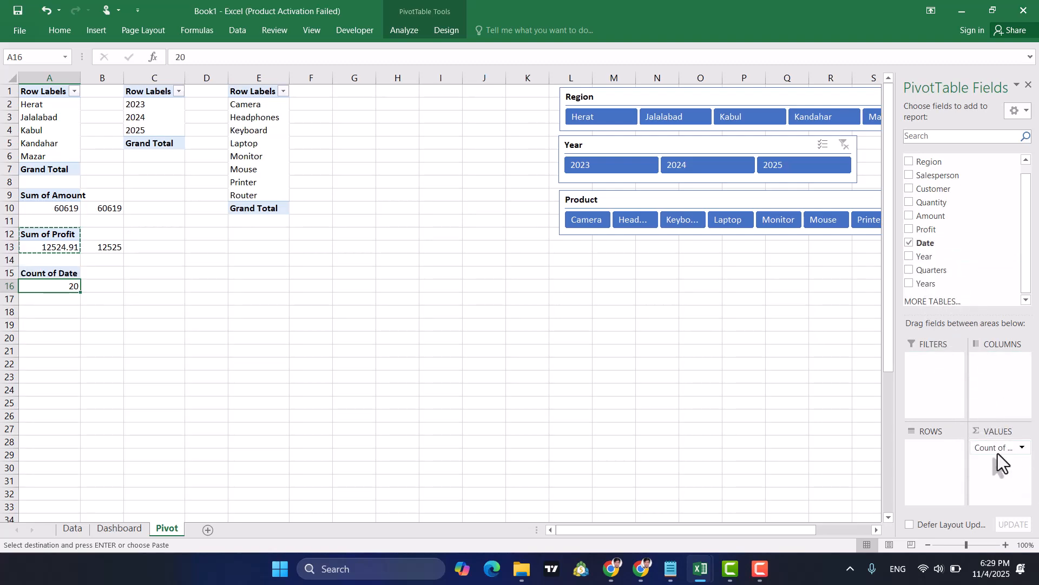
{"action": "left_click", "coordinate": [88, 311]}
{"action": "left_click", "coordinate": [75, 288]}
Enter a formula in cell B16 that retrieves the Count of Date value from A16.
{"action": "left_click", "coordinate": [106, 288]}
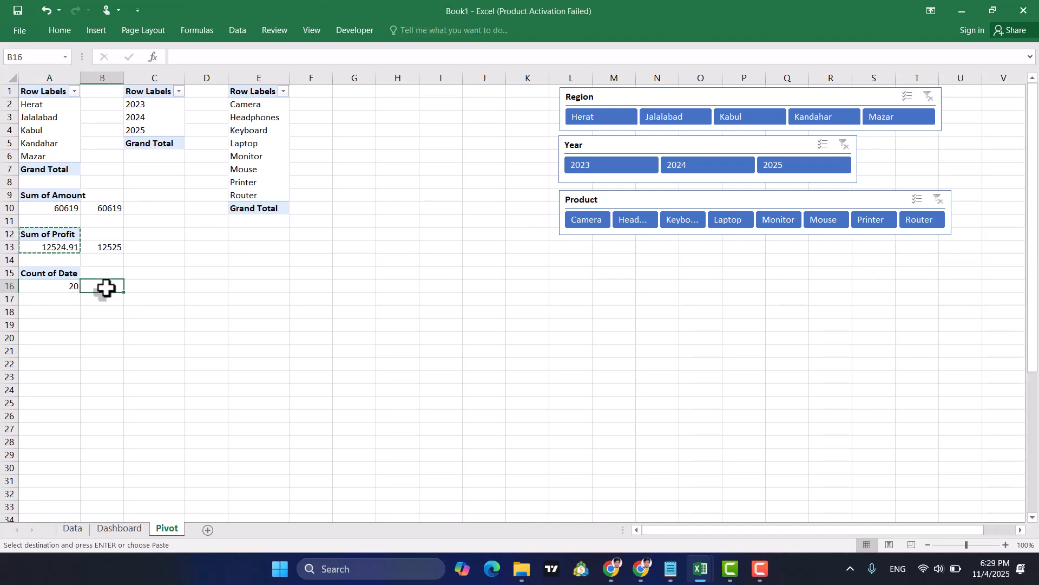
{"action": "type", "text": "="}
{"action": "left_click", "coordinate": [61, 288]}
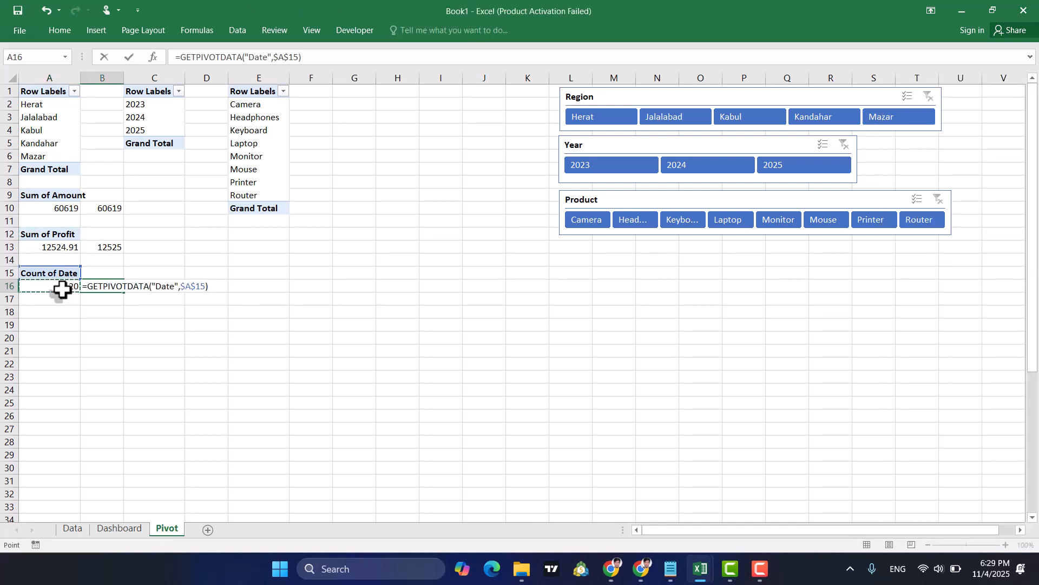
{"action": "key", "text": "Return"}
On the Dashboard sheet, clear the value text box under Orders and link it with =Pivot!B16.
{"action": "left_click", "coordinate": [123, 528]}
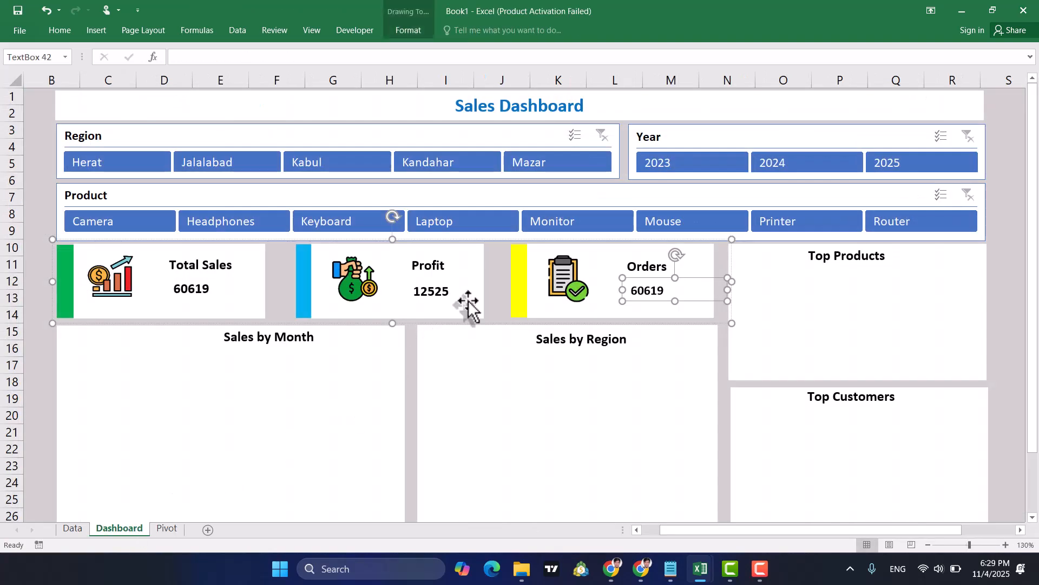
{"action": "double_click", "coordinate": [661, 291]}
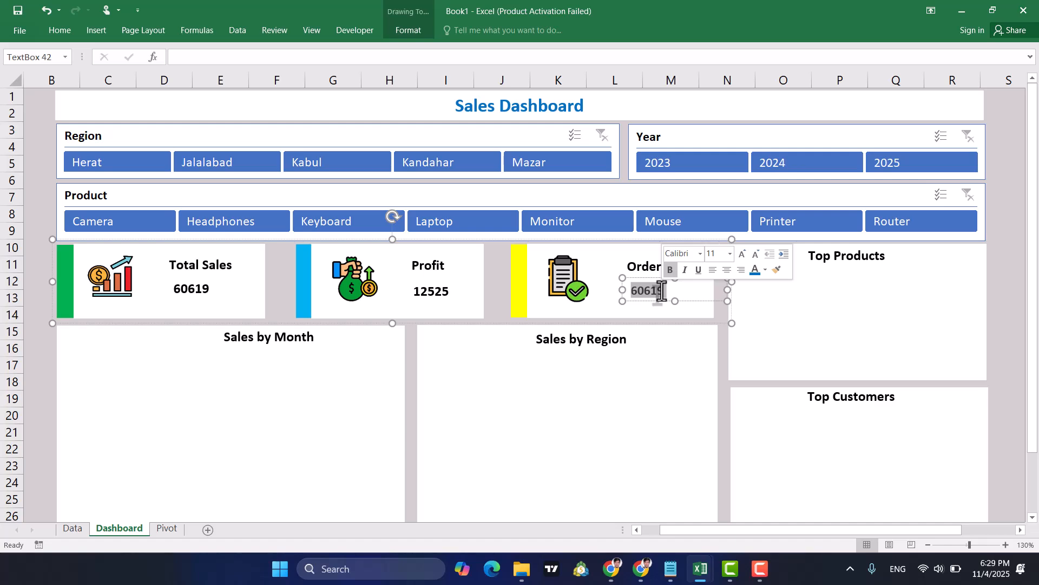
{"action": "key", "text": "BackSpace"}
{"action": "left_click", "coordinate": [323, 61]}
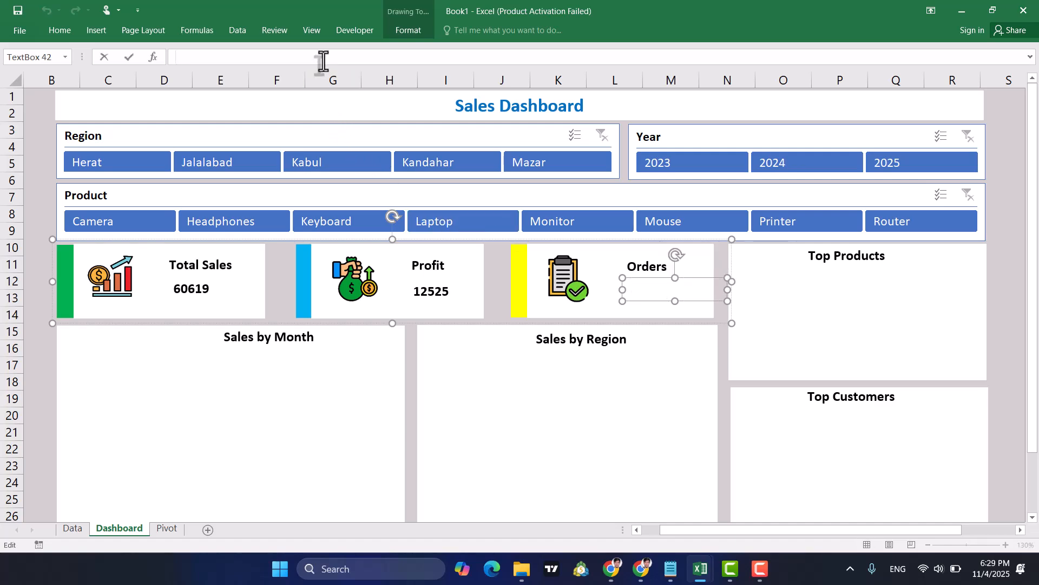
{"action": "type", "text": "="}
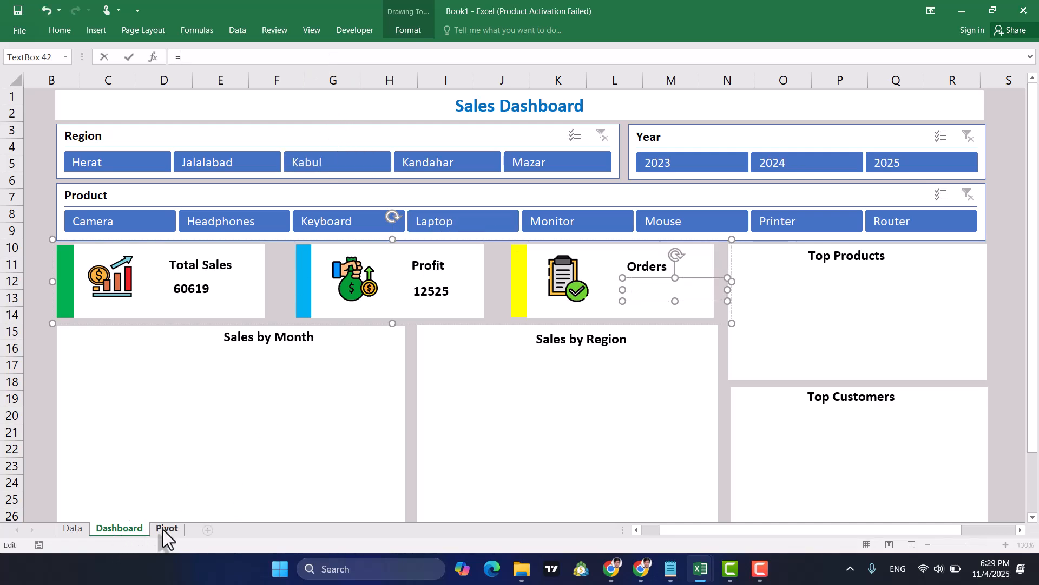
{"action": "left_click", "coordinate": [167, 529]}
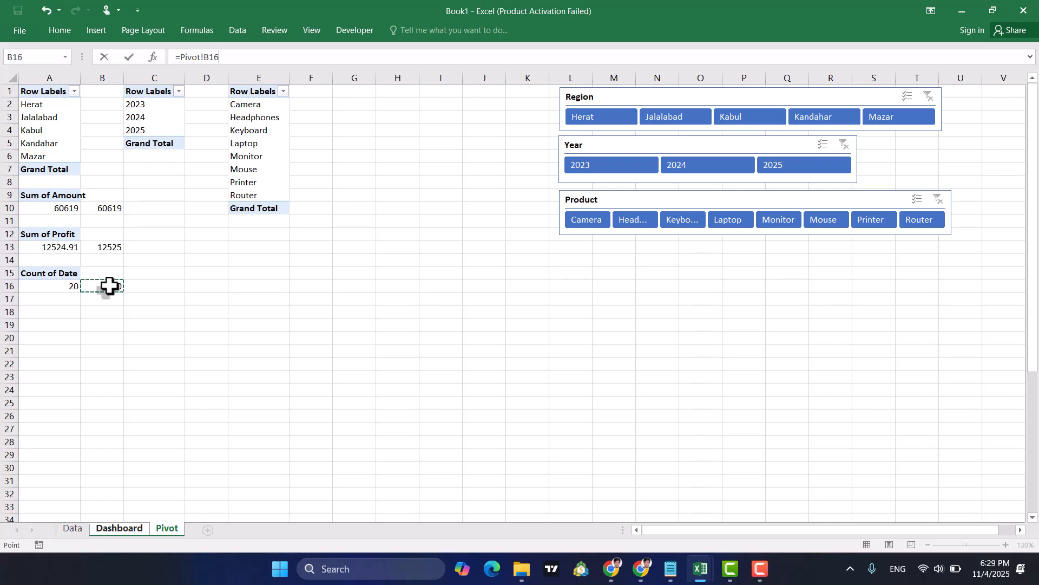
{"action": "key", "text": "Return"}
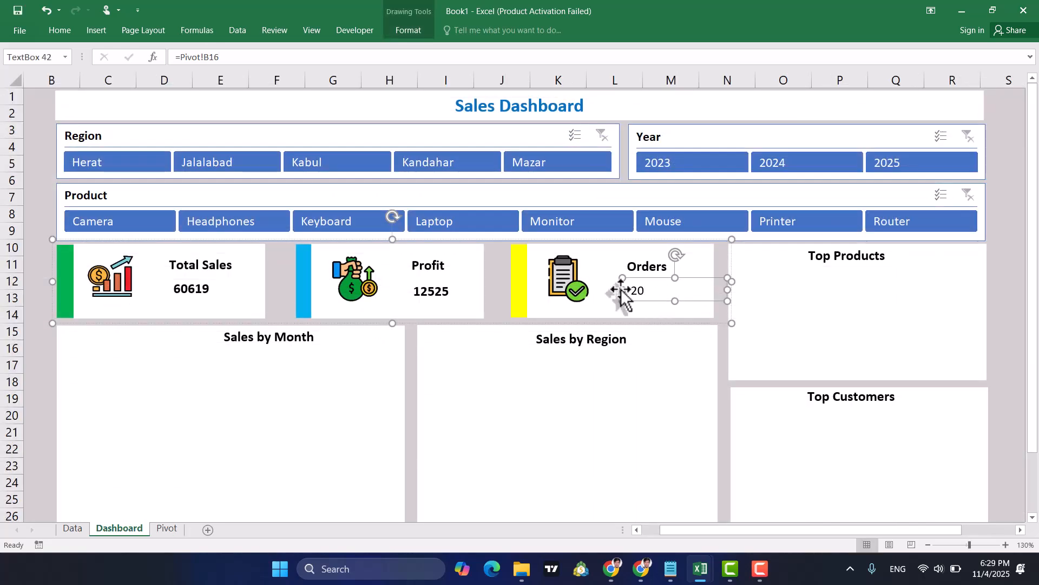
Make the linked value in the Orders card bold and set its font size to 12.
{"action": "left_click", "coordinate": [73, 27]}
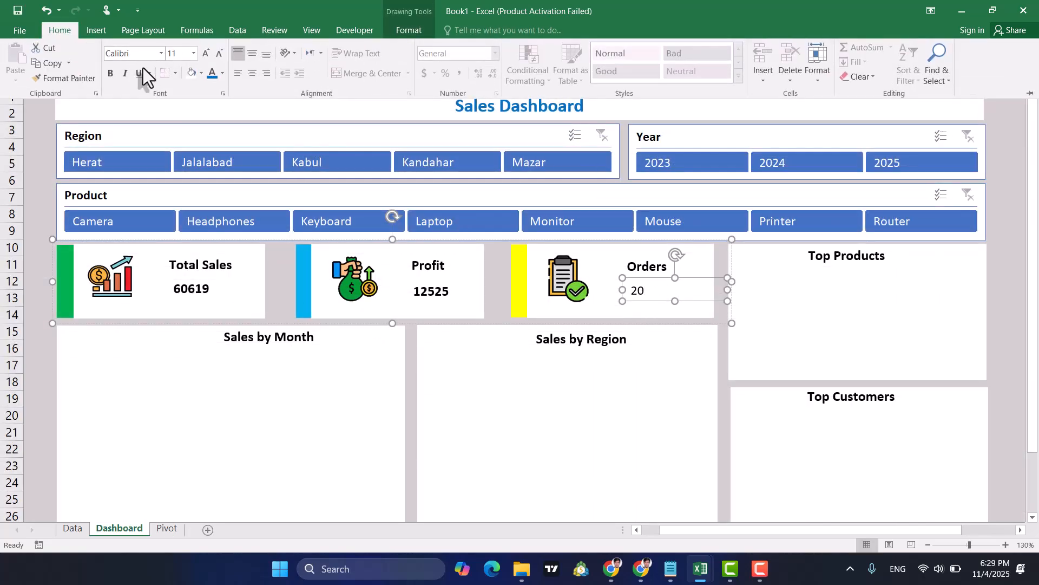
{"action": "left_click", "coordinate": [112, 76]}
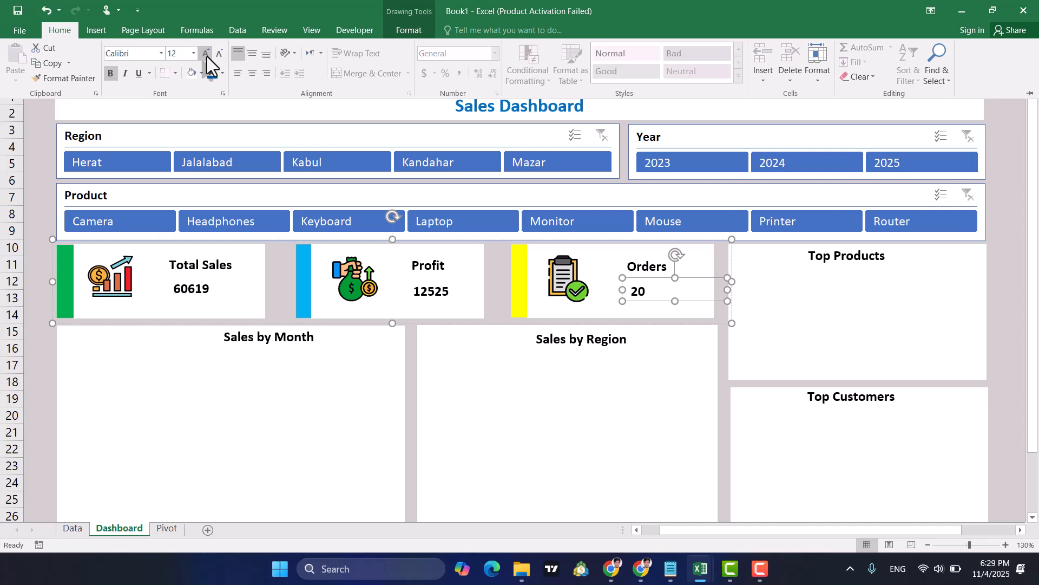
Copy the Count of Date pivot table at A15:A16 on the Pivot sheet and paste it at D13.
{"action": "left_click", "coordinate": [847, 332]}
{"action": "left_click", "coordinate": [846, 323]}
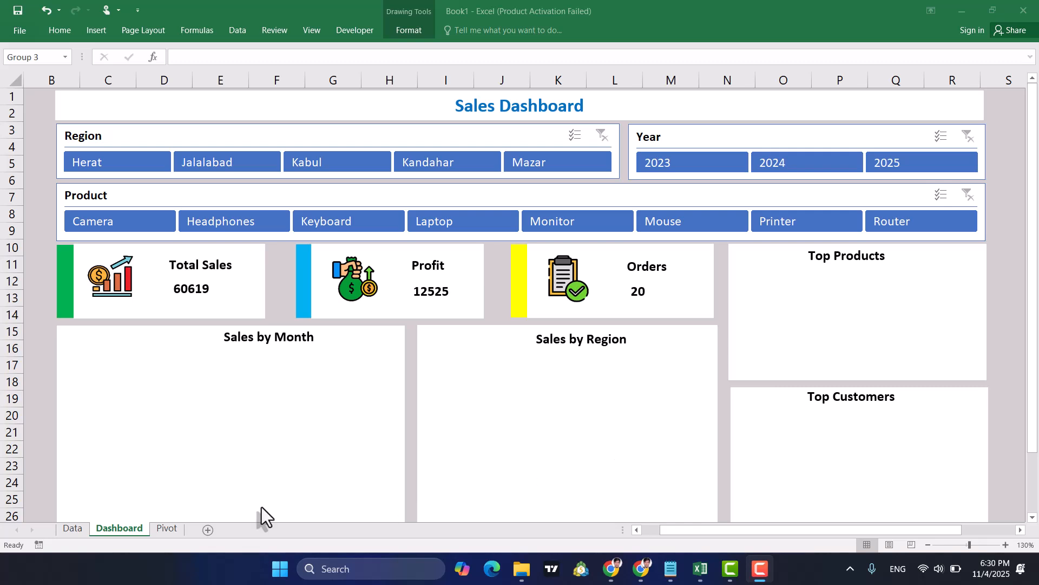
{"action": "left_click", "coordinate": [162, 528]}
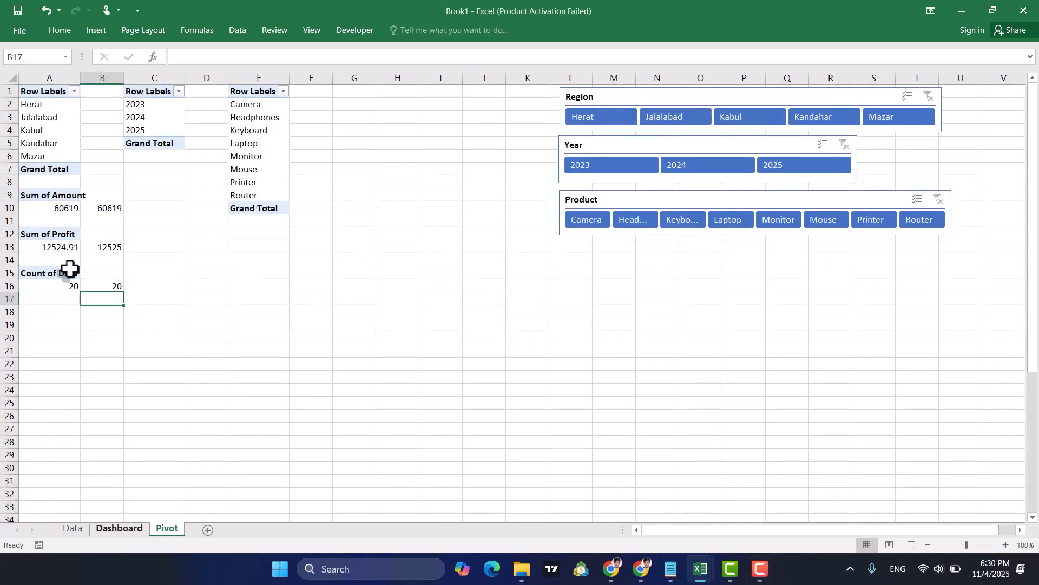
{"action": "left_click_drag", "start_coordinate": [45, 276], "coordinate": [51, 288]}
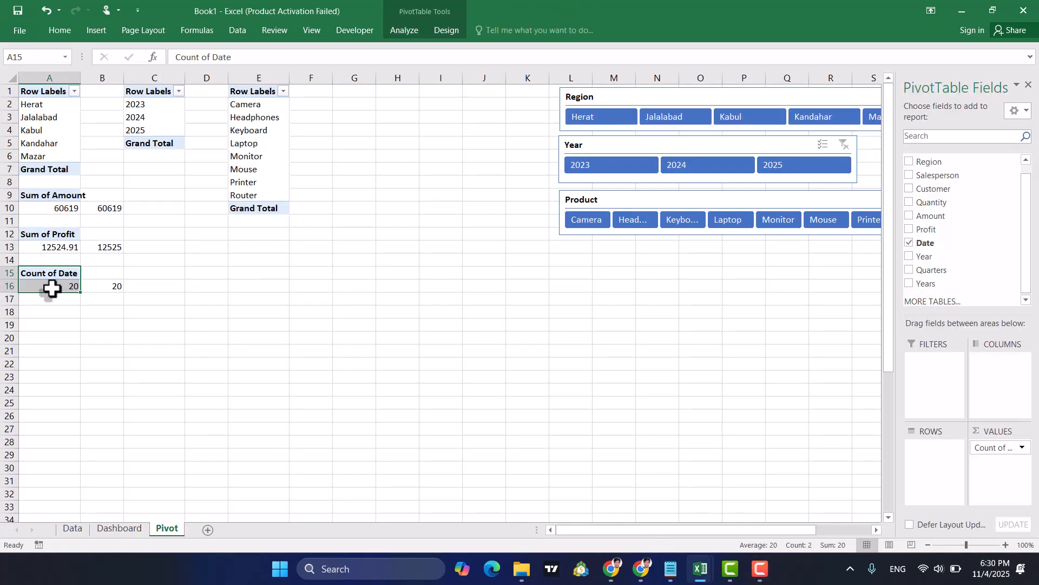
{"action": "key", "text": "ctrl+c"}
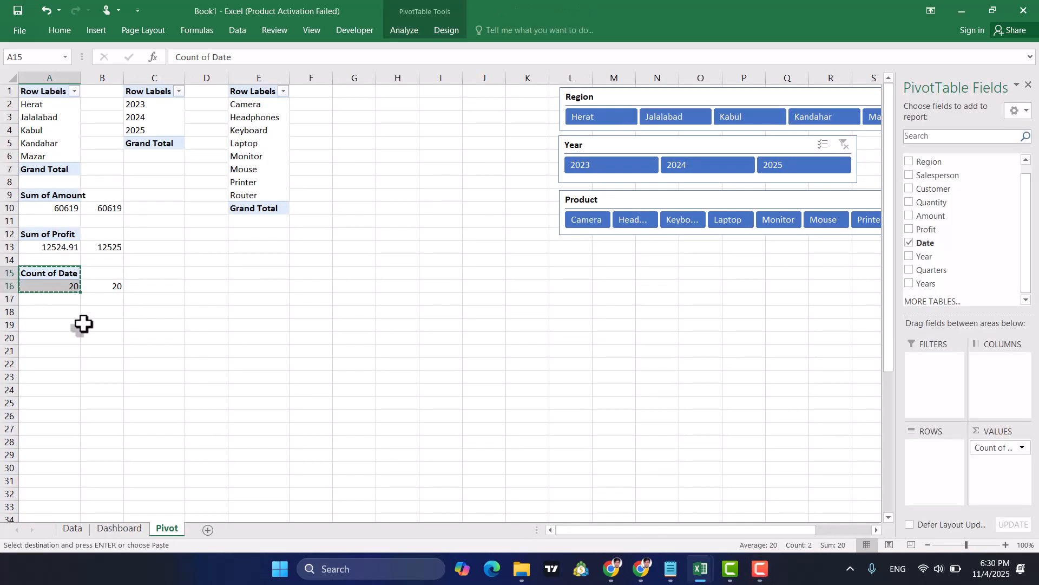
{"action": "left_click", "coordinate": [207, 245]}
{"action": "key", "text": "ctrl+v"}
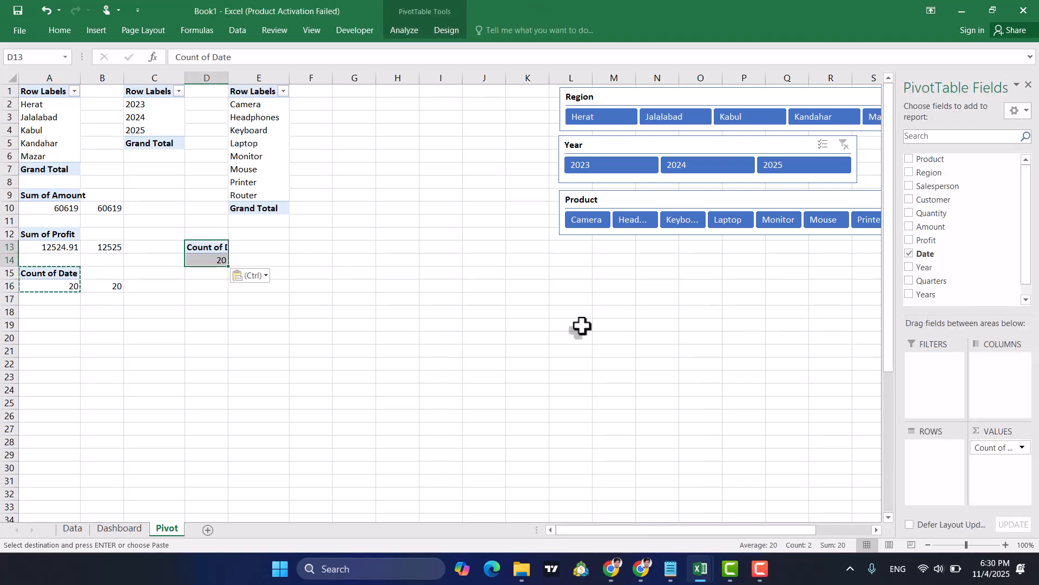
Remove Date from the pivot table at D13, and add Product as rows and Amount as summed values.
{"action": "left_click", "coordinate": [909, 254]}
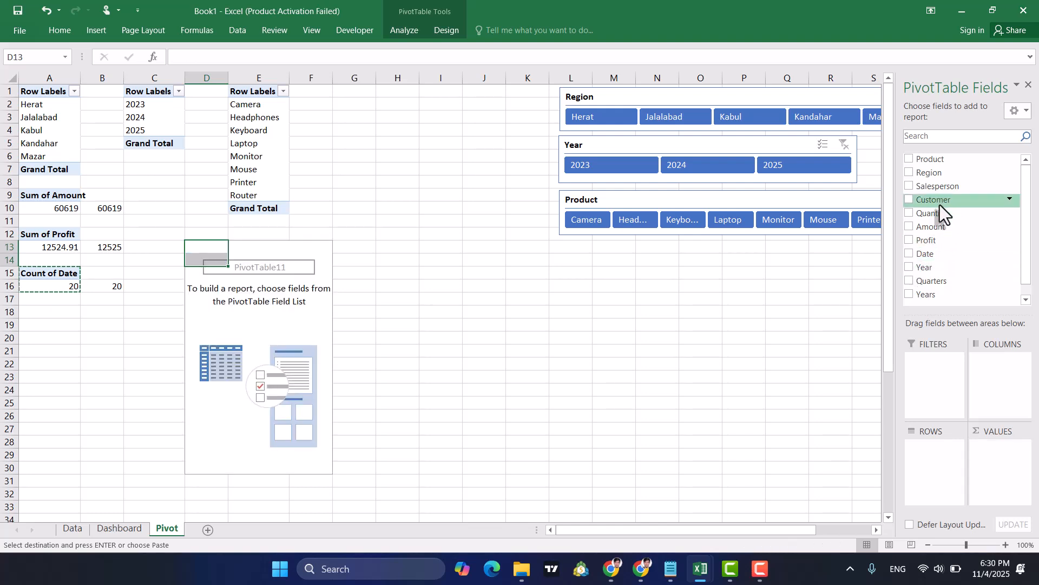
{"action": "left_click", "coordinate": [910, 161]}
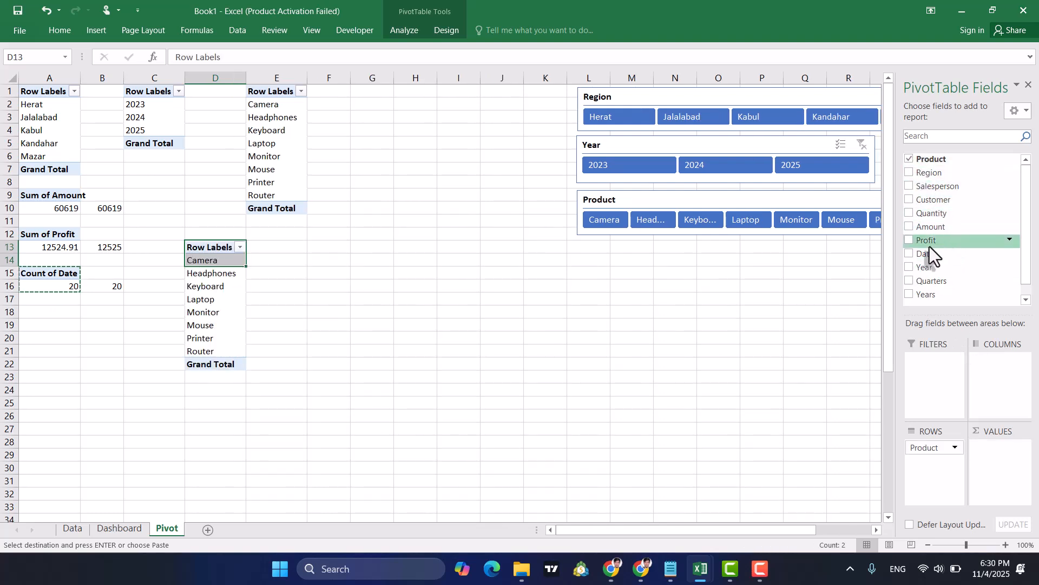
{"action": "left_click", "coordinate": [910, 227]}
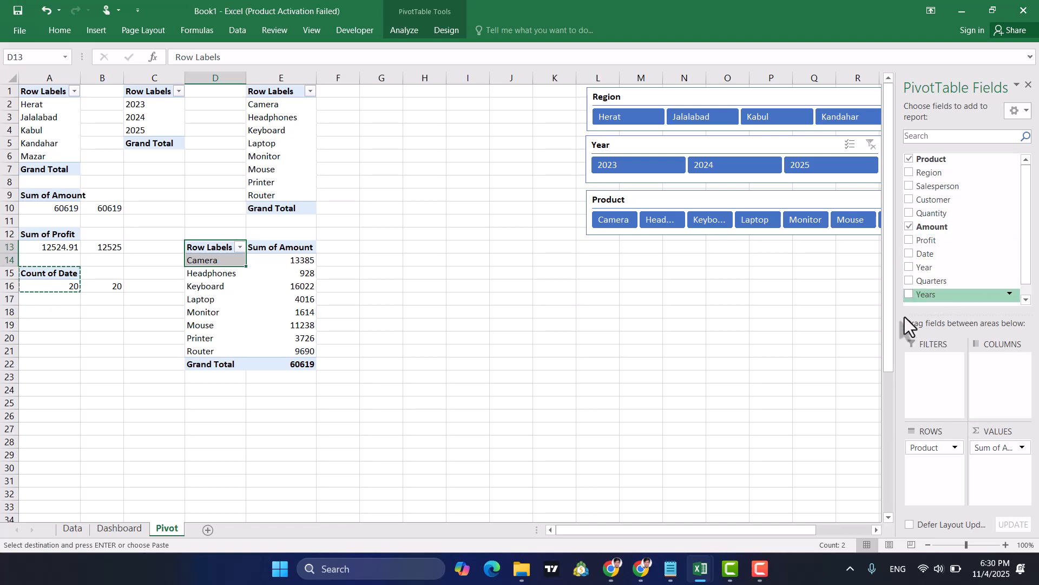
Filter the pivot table at D13 to the top 5 products by Sum of Amount.
{"action": "left_click", "coordinate": [232, 301]}
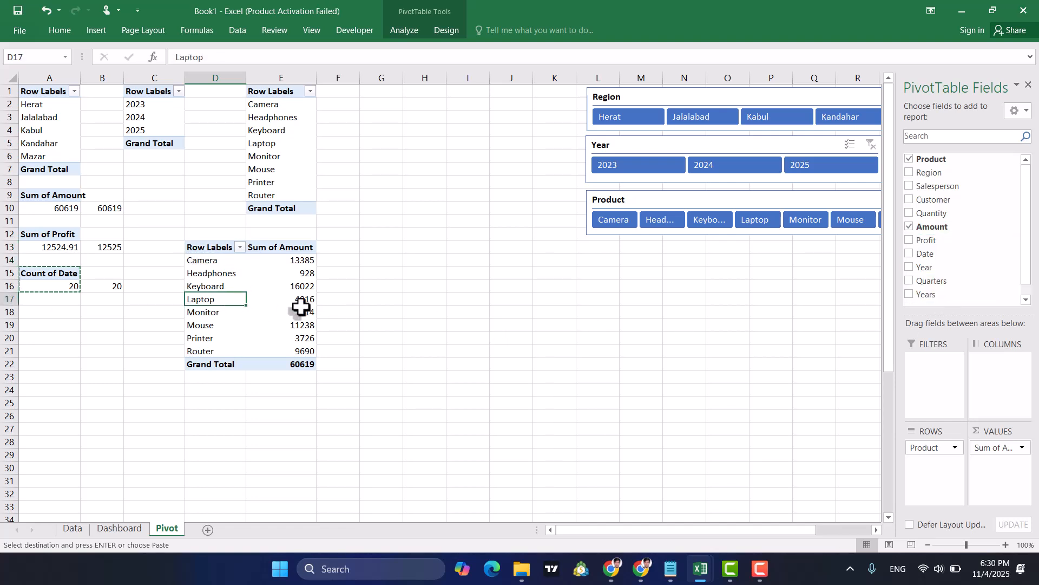
{"action": "left_click", "coordinate": [255, 302]}
{"action": "left_click", "coordinate": [240, 247]}
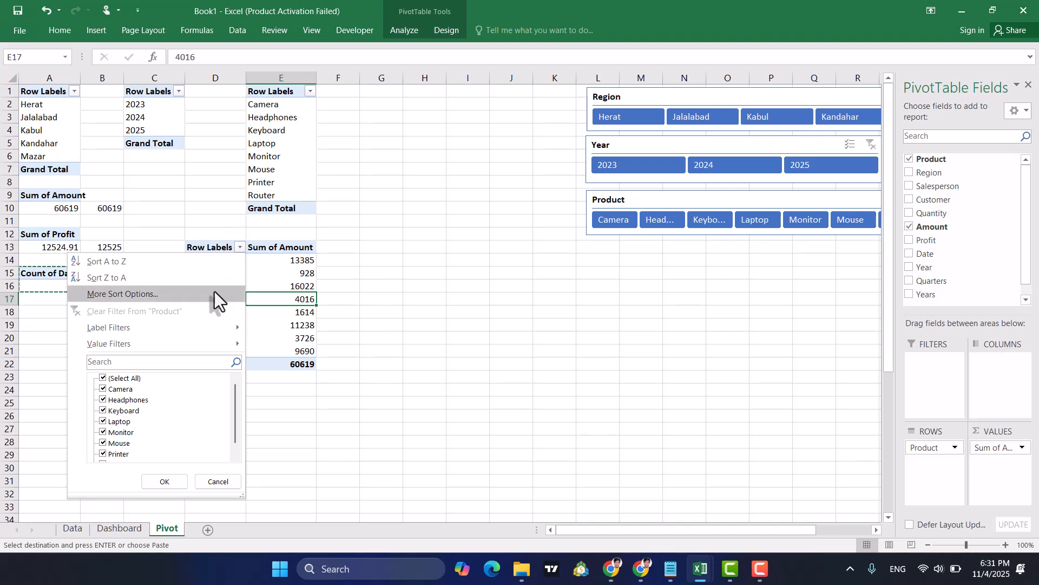
{"action": "mouse_move", "coordinate": [135, 337]}
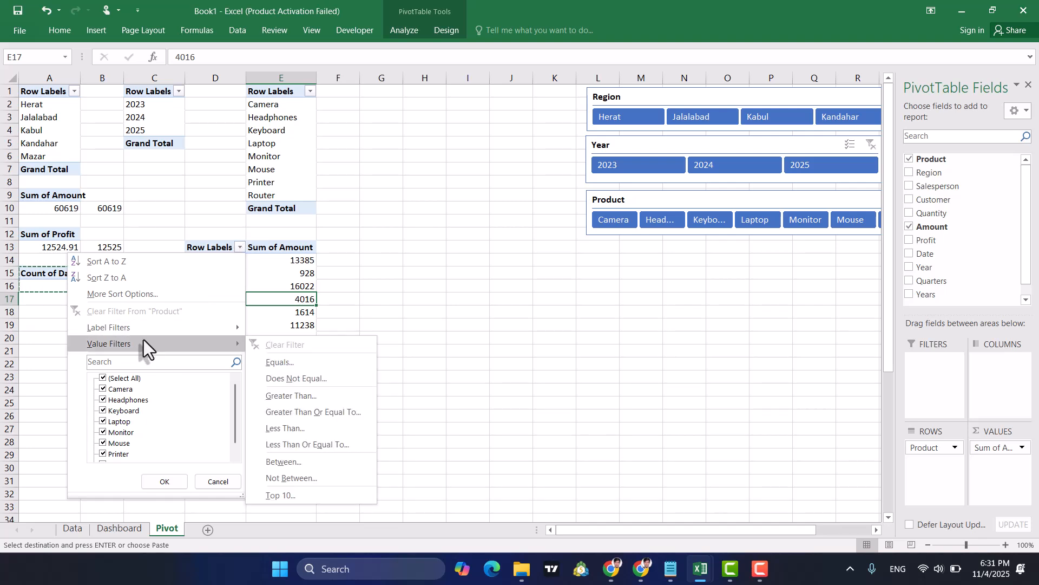
{"action": "left_click", "coordinate": [314, 495]}
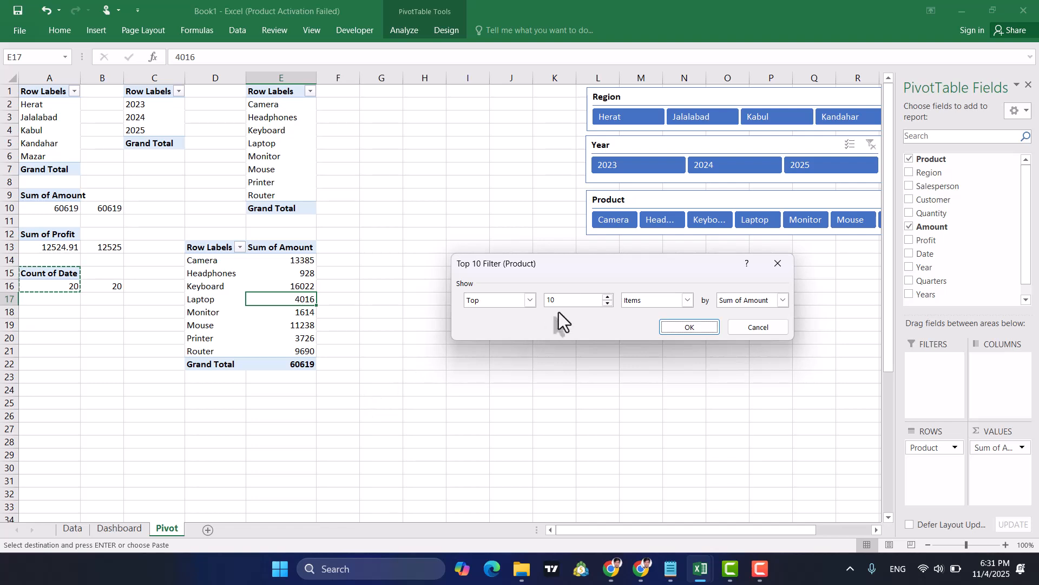
{"action": "double_click", "coordinate": [607, 304]}
{"action": "left_click", "coordinate": [607, 305]}
{"action": "left_click", "coordinate": [699, 330]}
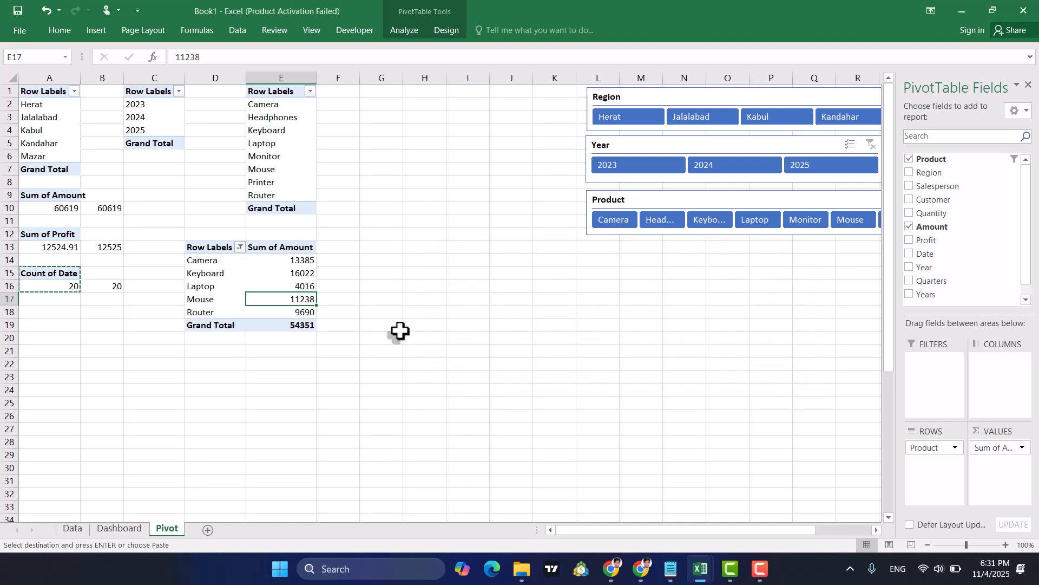
Insert a Clustered Bar pivot chart from the filtered product pivot table.
{"action": "left_click", "coordinate": [313, 276]}
{"action": "left_click", "coordinate": [269, 289]}
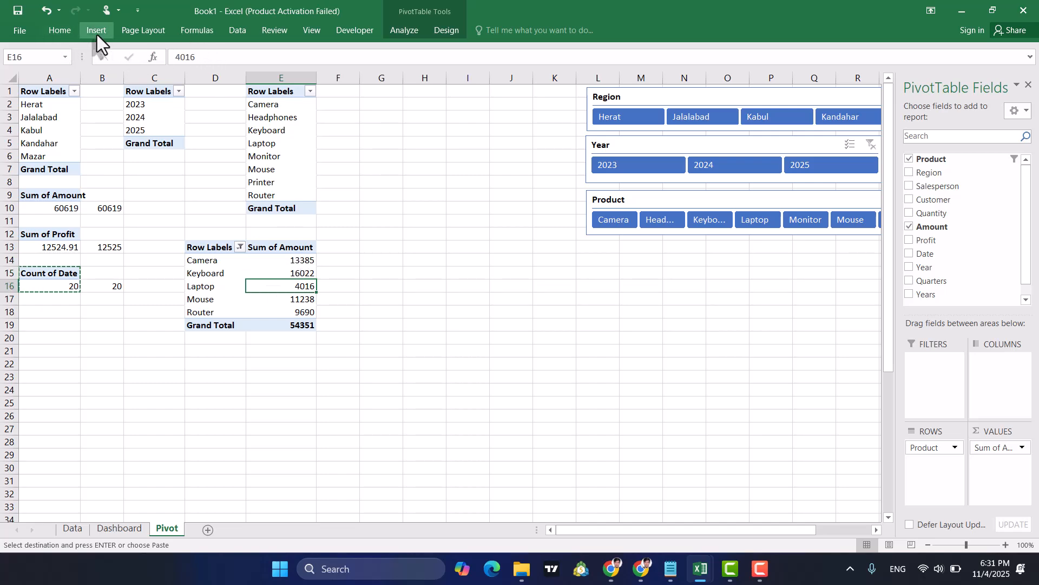
{"action": "left_click", "coordinate": [97, 31]}
{"action": "left_click", "coordinate": [433, 60]}
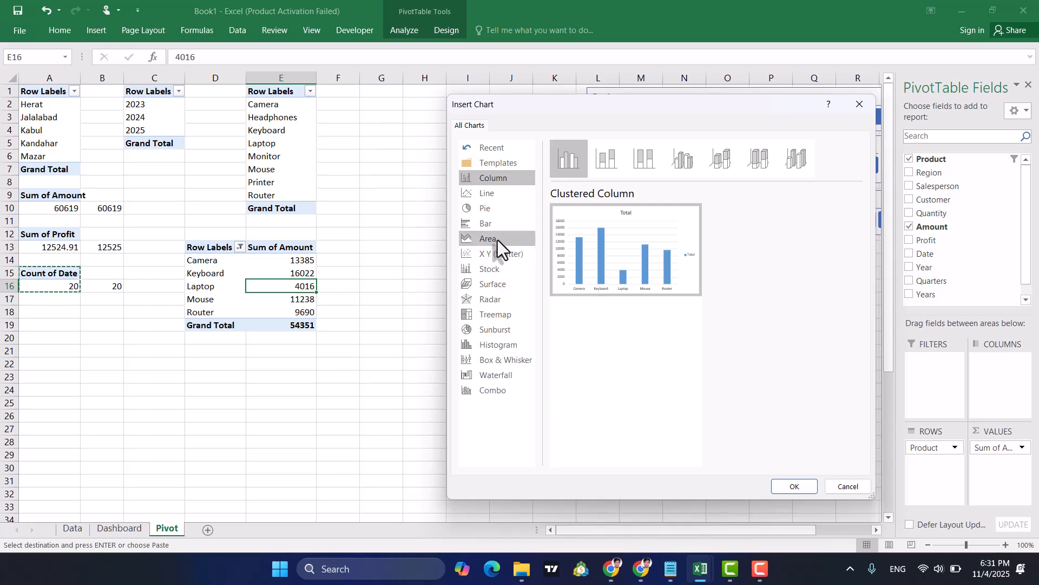
{"action": "left_click", "coordinate": [487, 224]}
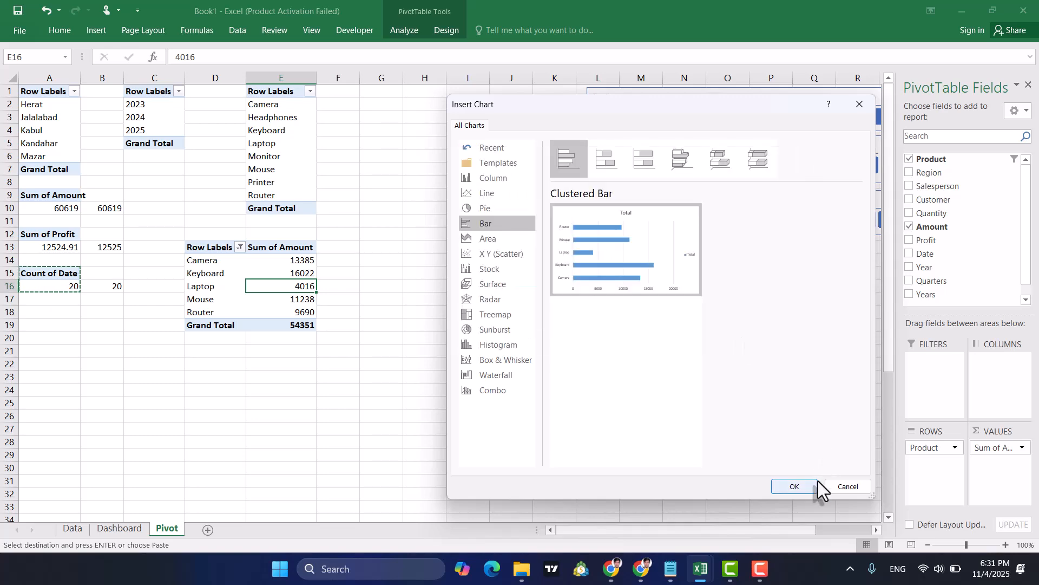
{"action": "left_click", "coordinate": [795, 487]}
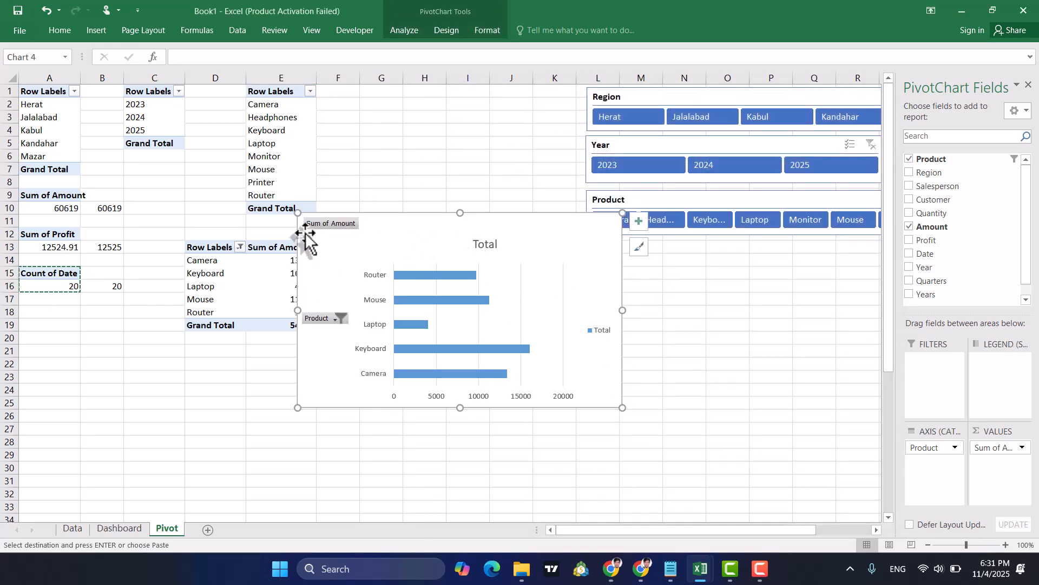
Shrink the product bar chart and hide all field buttons on it.
{"action": "left_click_drag", "start_coordinate": [297, 216], "coordinate": [421, 301]}
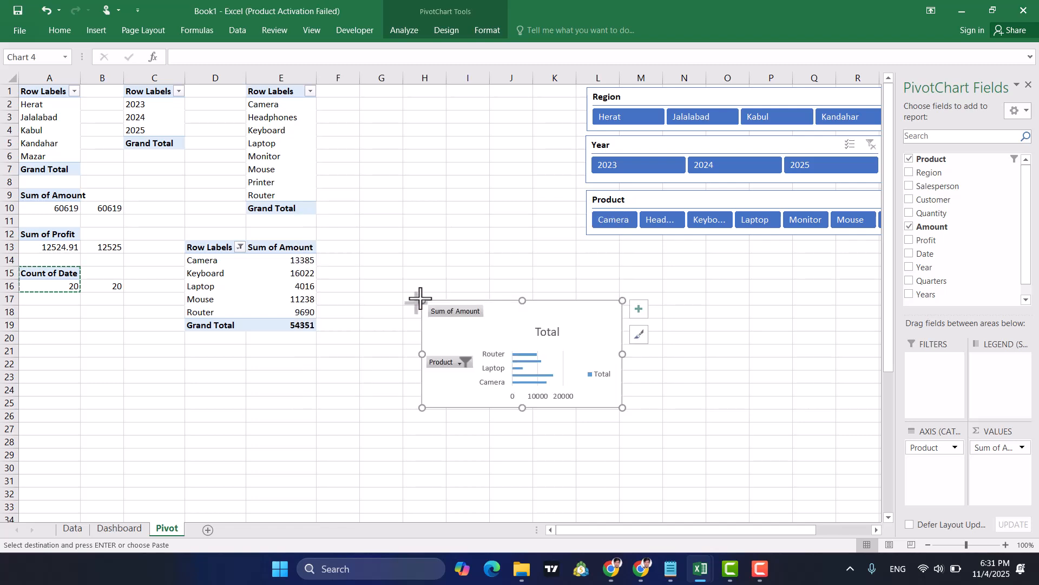
{"action": "right_click", "coordinate": [460, 319]}
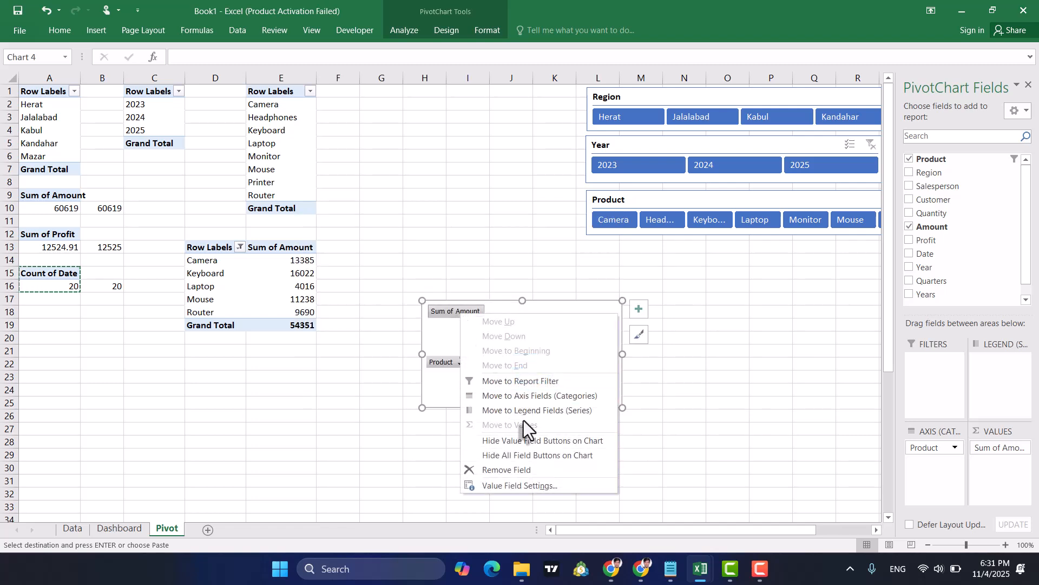
{"action": "left_click", "coordinate": [519, 454]}
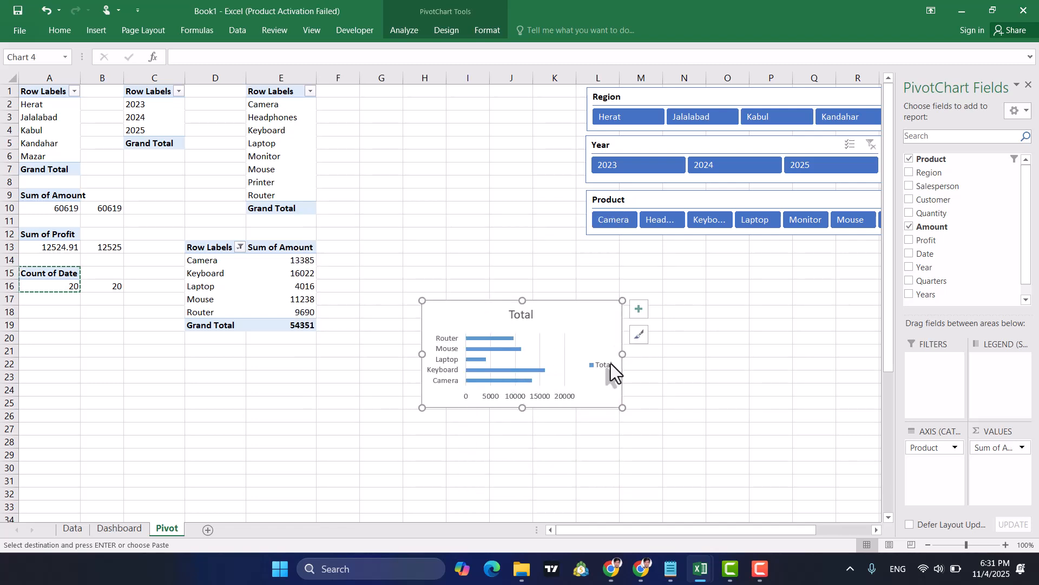
Remove the gridlines, legend and title from the bar chart and move it below the Product slicer.
{"action": "left_click", "coordinate": [640, 311]}
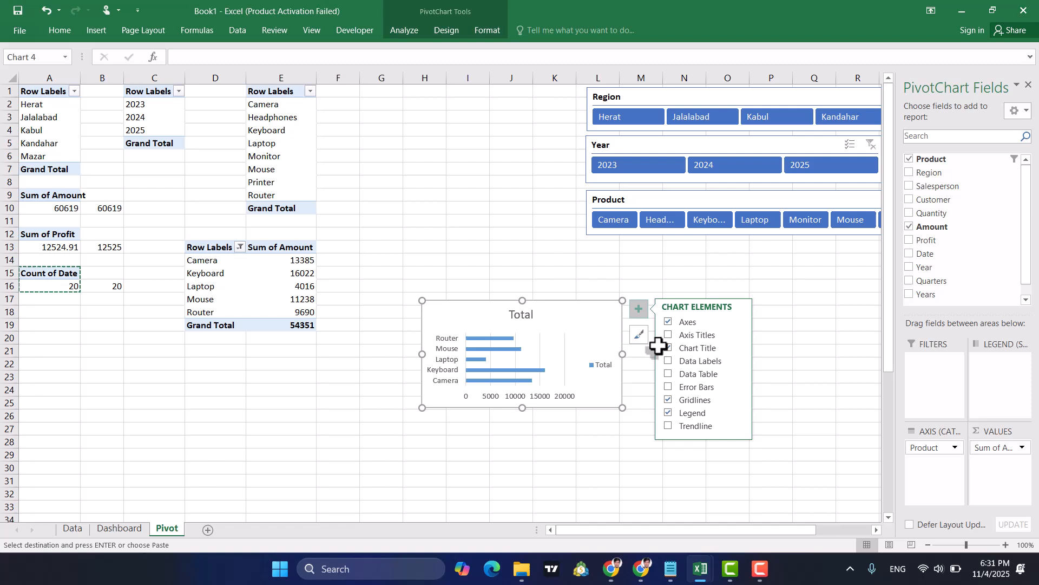
{"action": "left_click", "coordinate": [669, 413]}
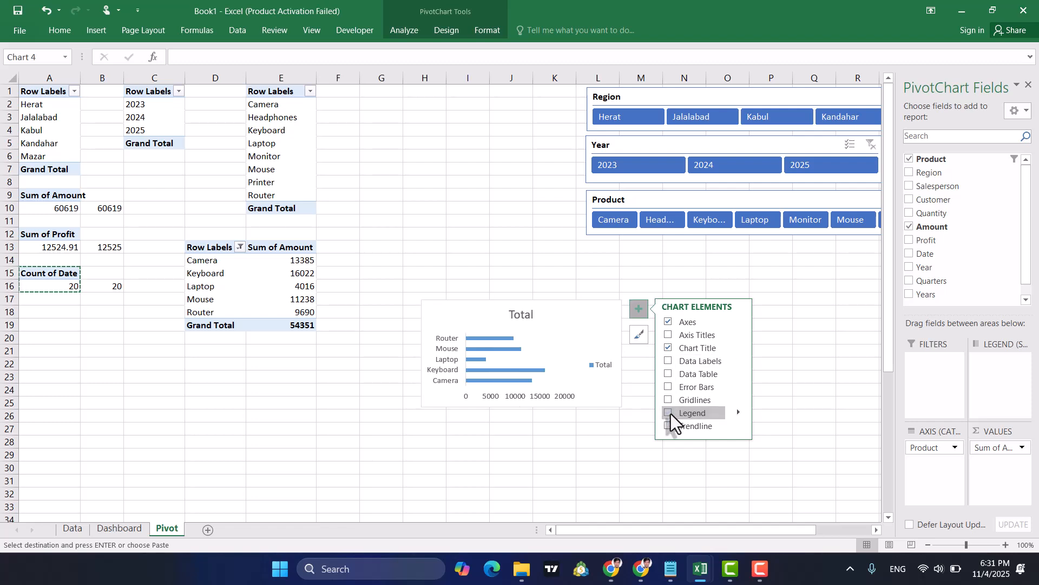
{"action": "left_click", "coordinate": [668, 347]}
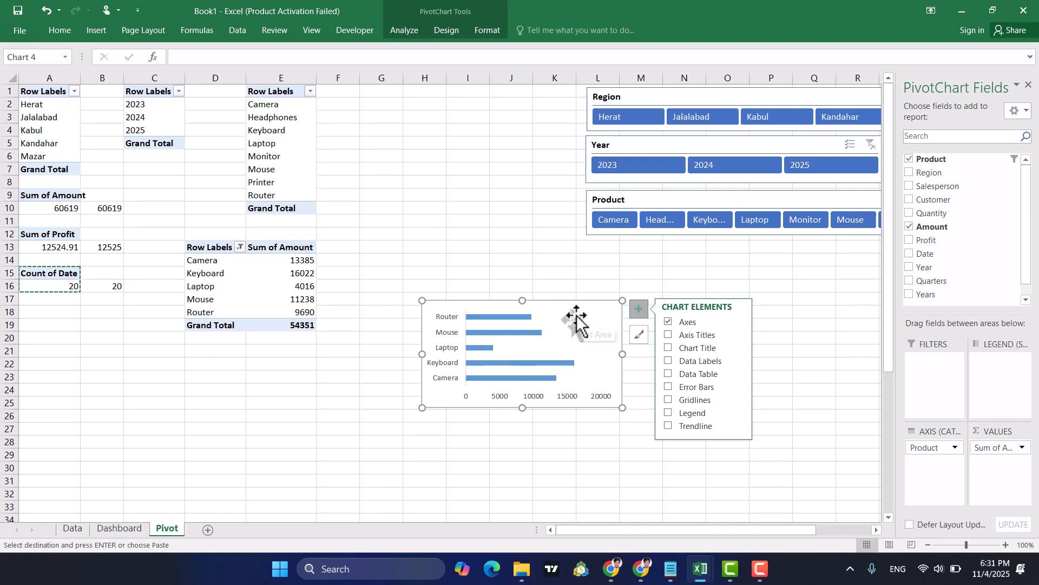
{"action": "left_click_drag", "start_coordinate": [575, 318], "coordinate": [538, 295]}
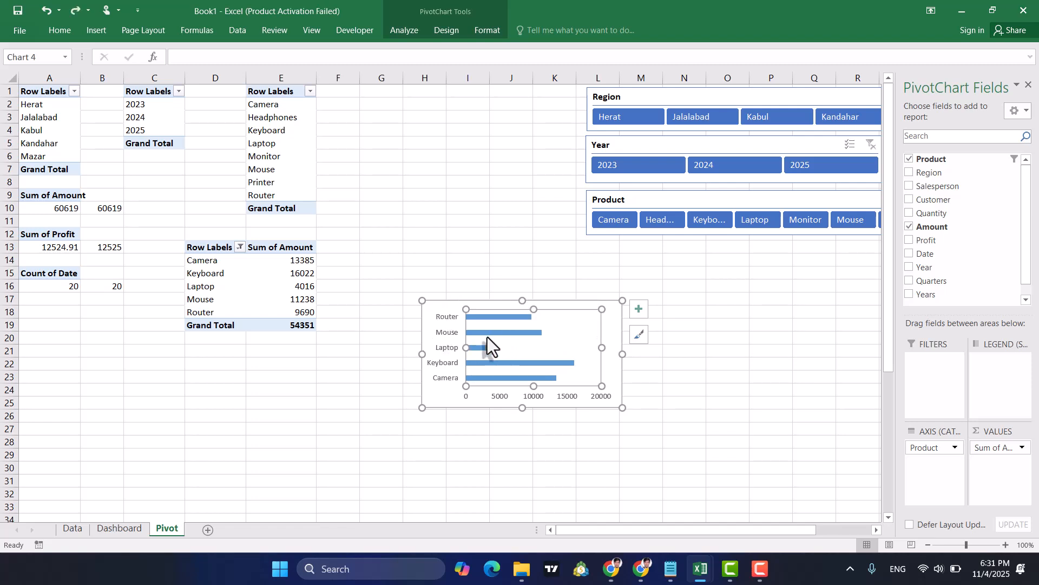
{"action": "left_click_drag", "start_coordinate": [436, 302], "coordinate": [697, 247]}
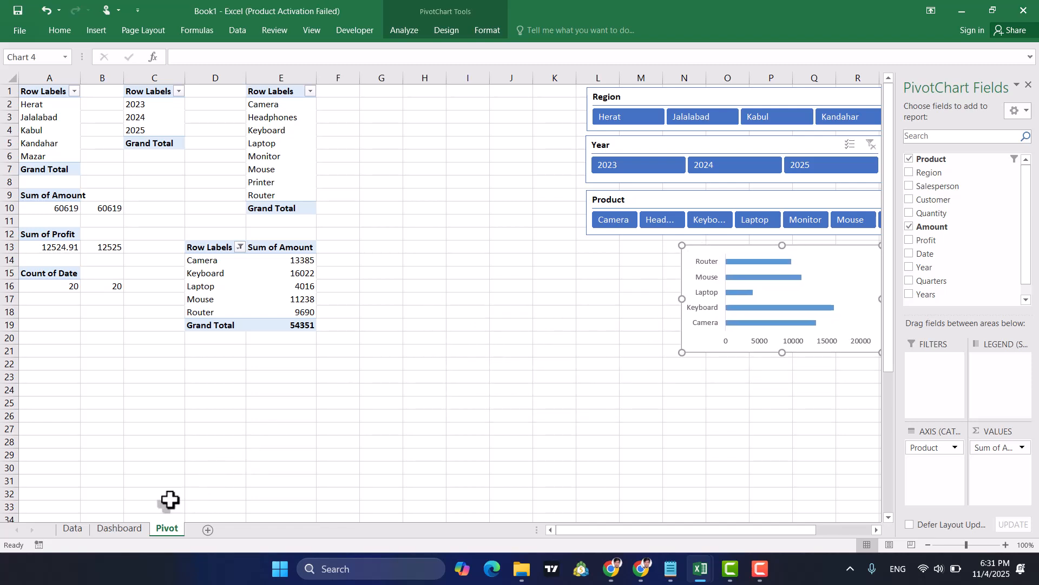
Place the bar chart over the Top Products panel on the Dashboard sheet, close the field list and reduce the chart's height.
{"action": "left_click", "coordinate": [129, 526]}
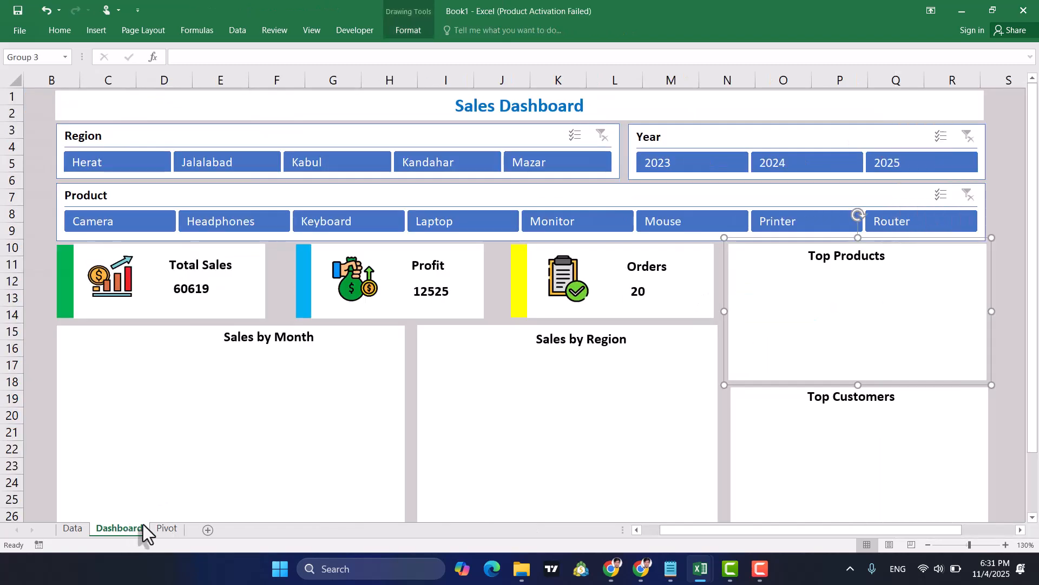
{"action": "left_click", "coordinate": [857, 291]}
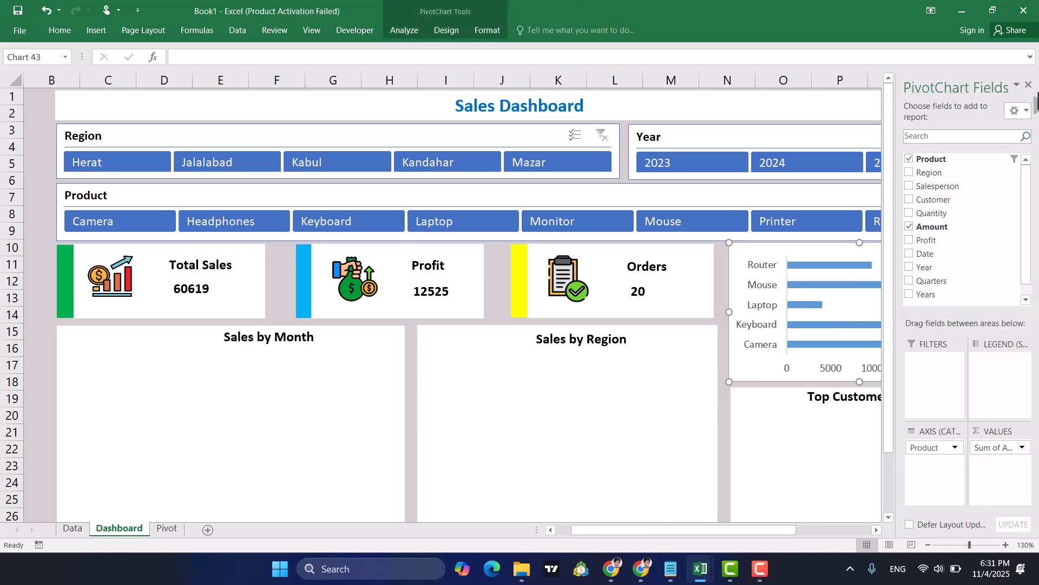
{"action": "left_click", "coordinate": [1028, 86]}
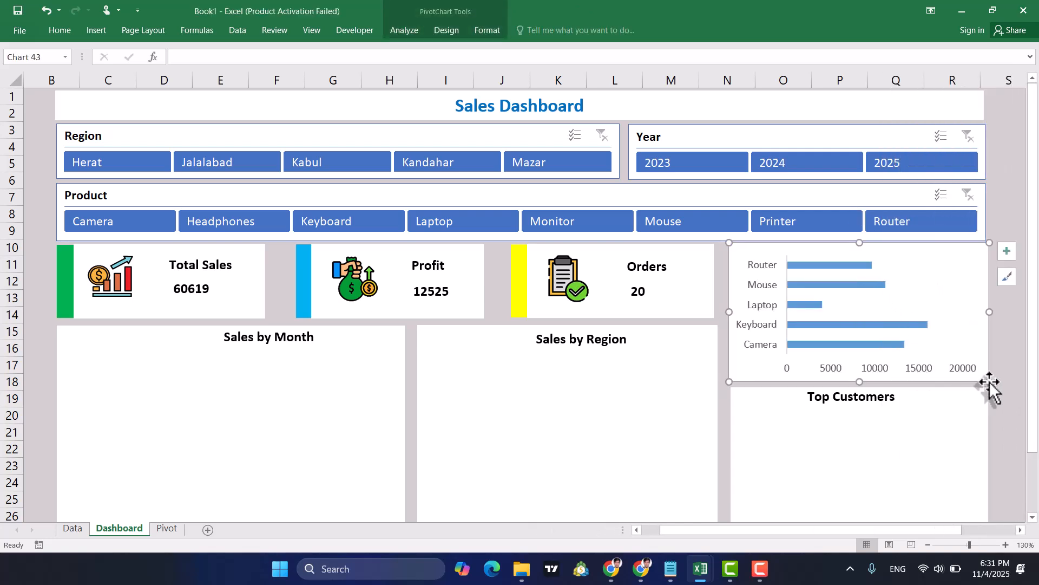
{"action": "left_click_drag", "start_coordinate": [990, 382], "coordinate": [989, 360]}
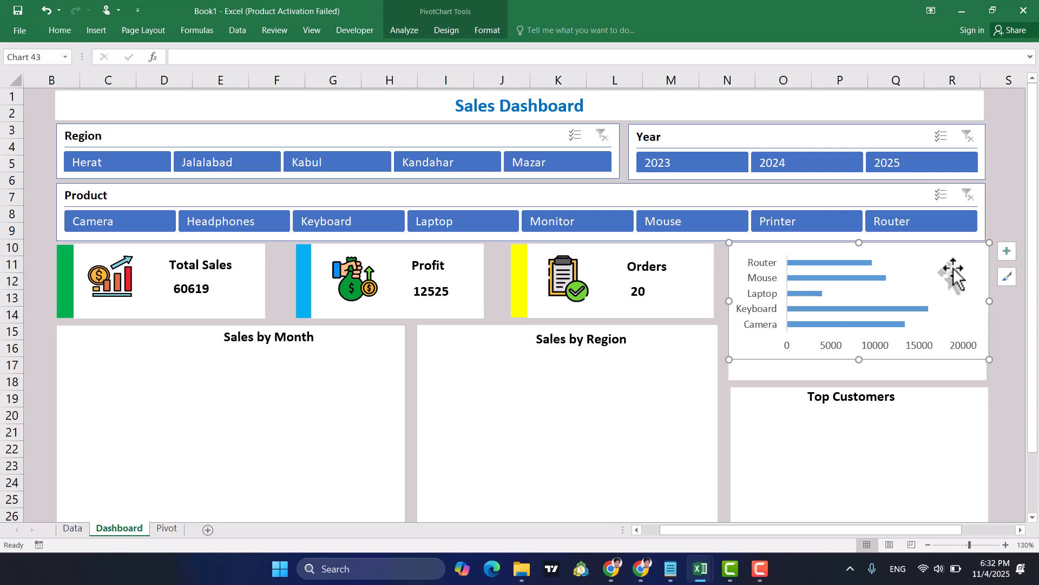
{"action": "left_click", "coordinate": [956, 277]}
{"action": "left_click_drag", "start_coordinate": [956, 278], "coordinate": [956, 278]}
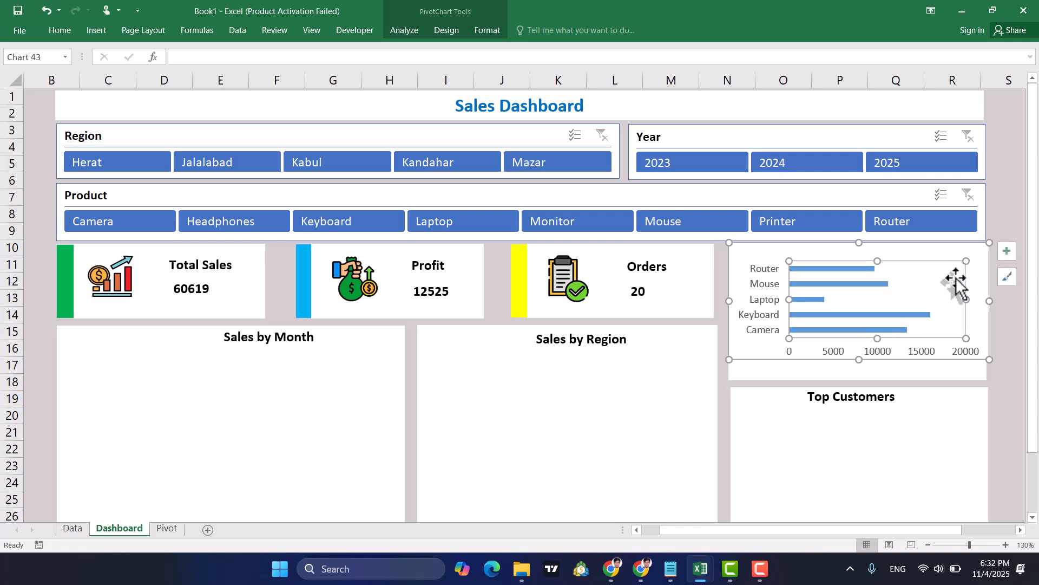
{"action": "key", "text": "ctrl+z"}
{"action": "key", "text": "ctrl+z"}
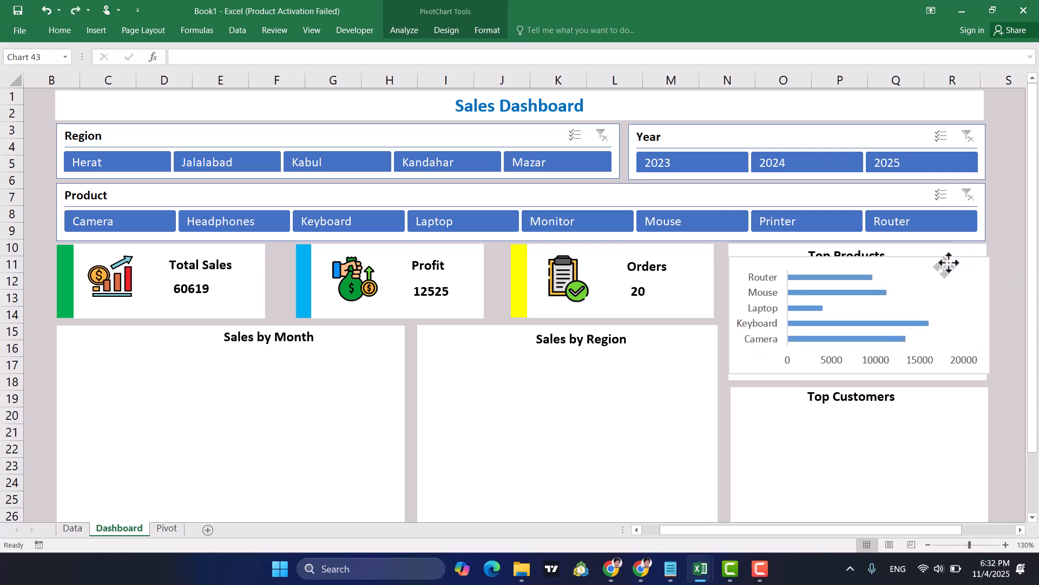
Move the bar chart just below the Top Products heading, within its panel.
{"action": "left_click_drag", "start_coordinate": [949, 263], "coordinate": [946, 269]}
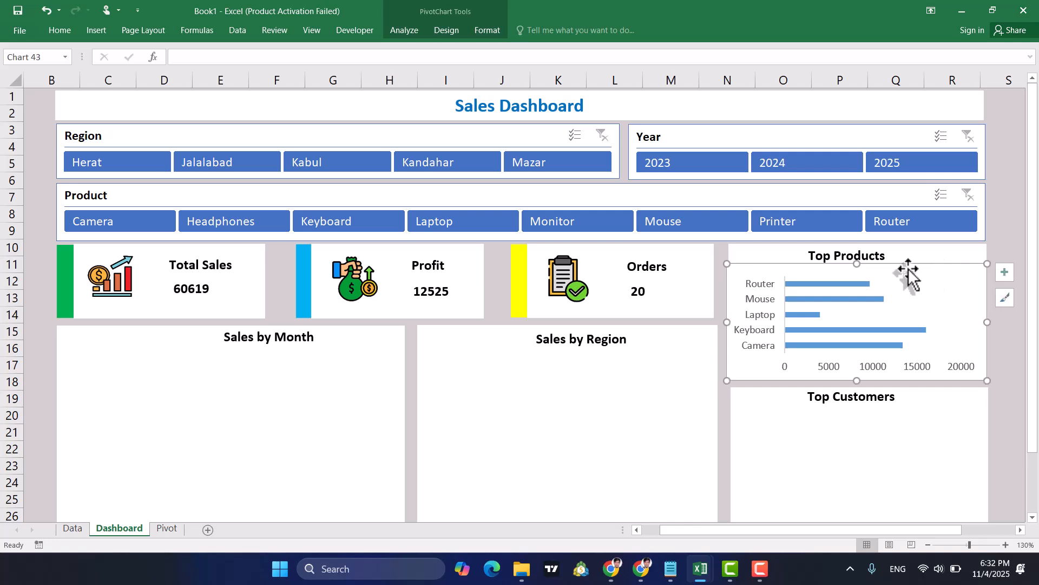
Remove the fill and outline from the bar chart in the Top Products panel.
{"action": "left_click", "coordinate": [470, 31]}
{"action": "left_click", "coordinate": [517, 49]}
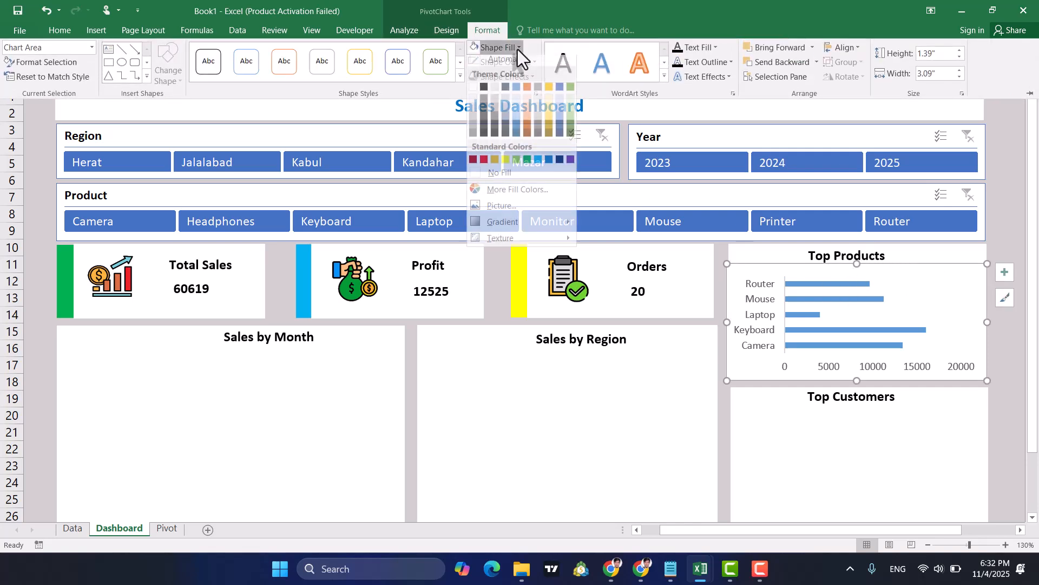
{"action": "left_click", "coordinate": [506, 174]}
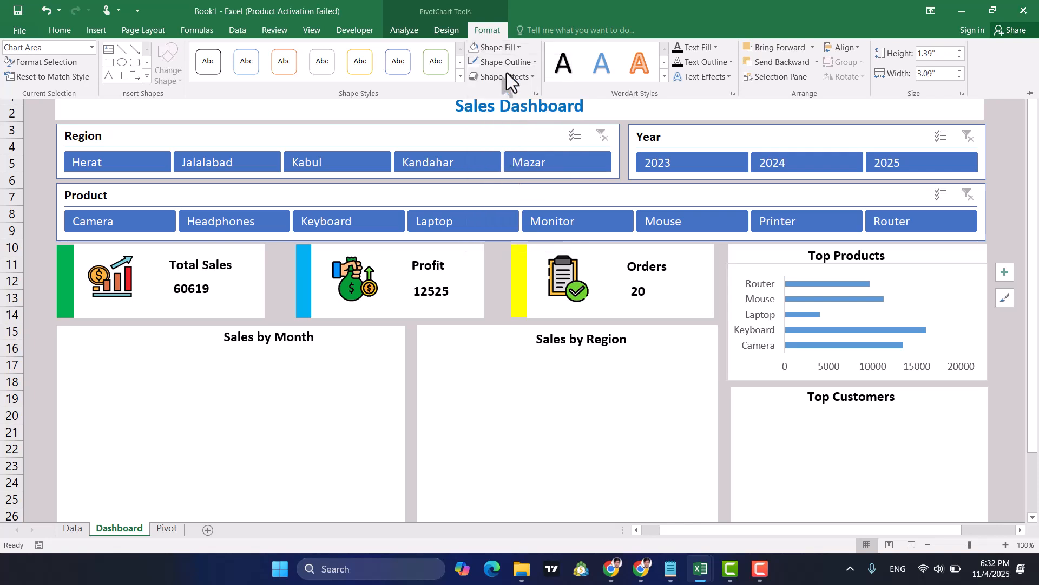
{"action": "left_click", "coordinate": [510, 62]}
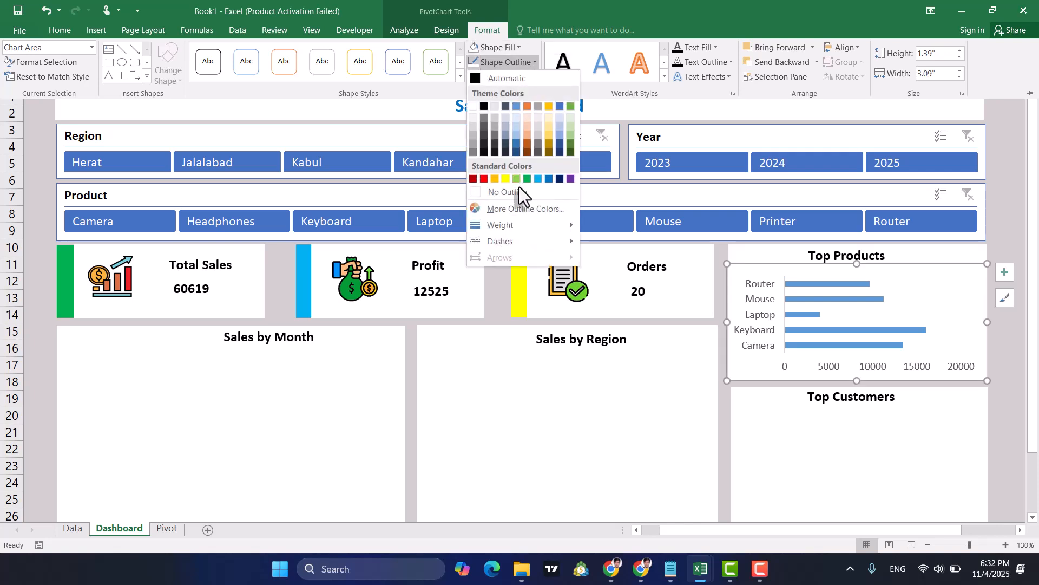
{"action": "left_click", "coordinate": [519, 191]}
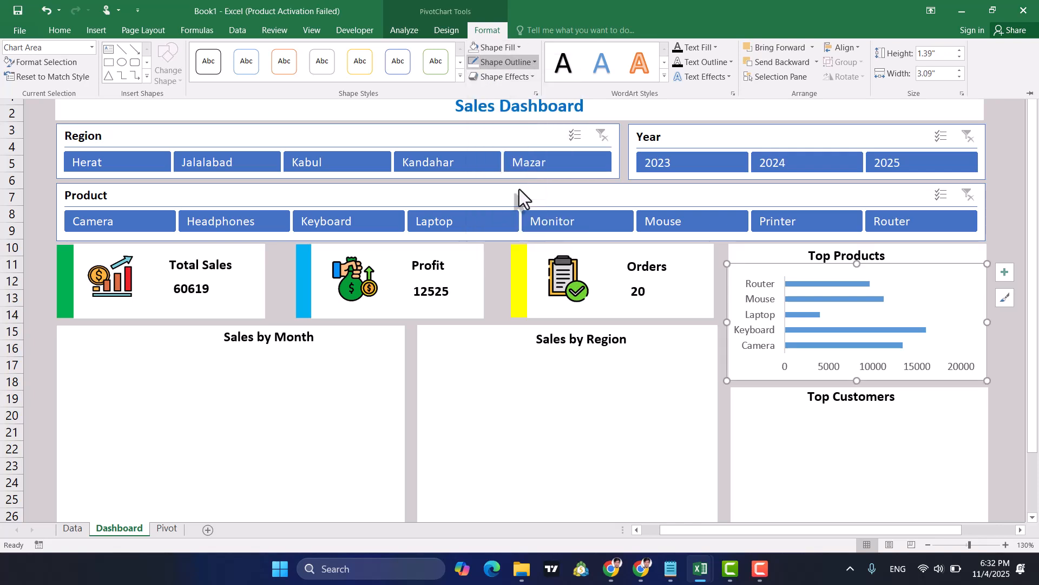
{"action": "key", "text": "ctrl+F1"}
{"action": "left_click", "coordinate": [998, 348]}
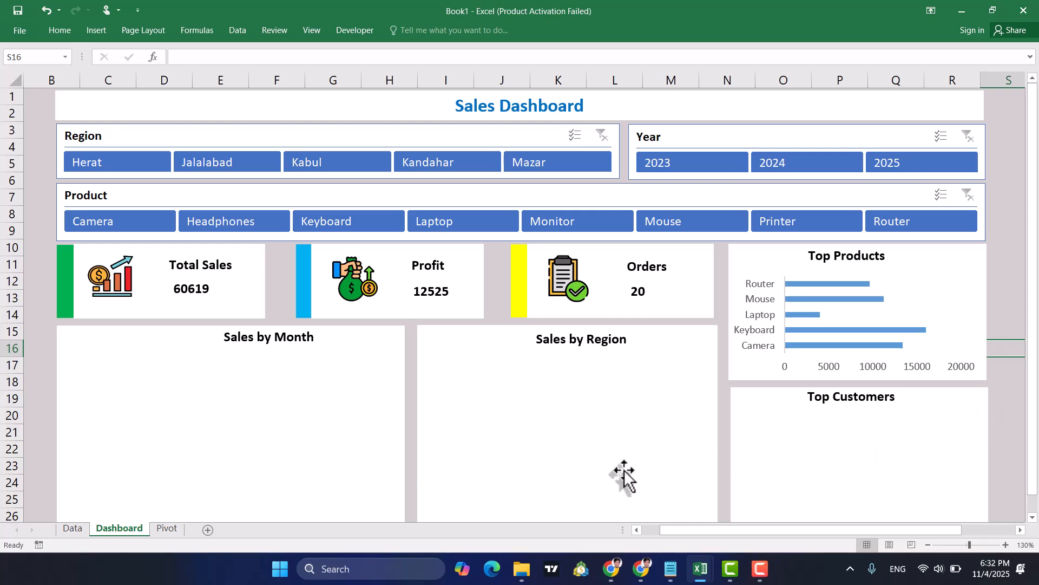
Copy the customer pivot table in A18:B24 on the Pivot sheet and paste it at cell A26.
{"action": "left_click", "coordinate": [166, 528]}
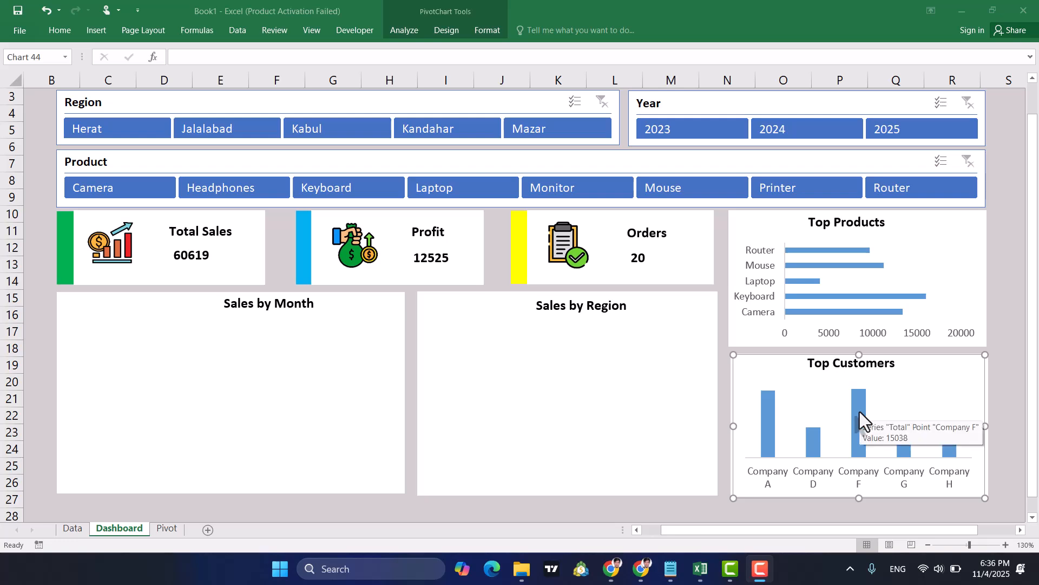
{"action": "left_click", "coordinate": [243, 379]}
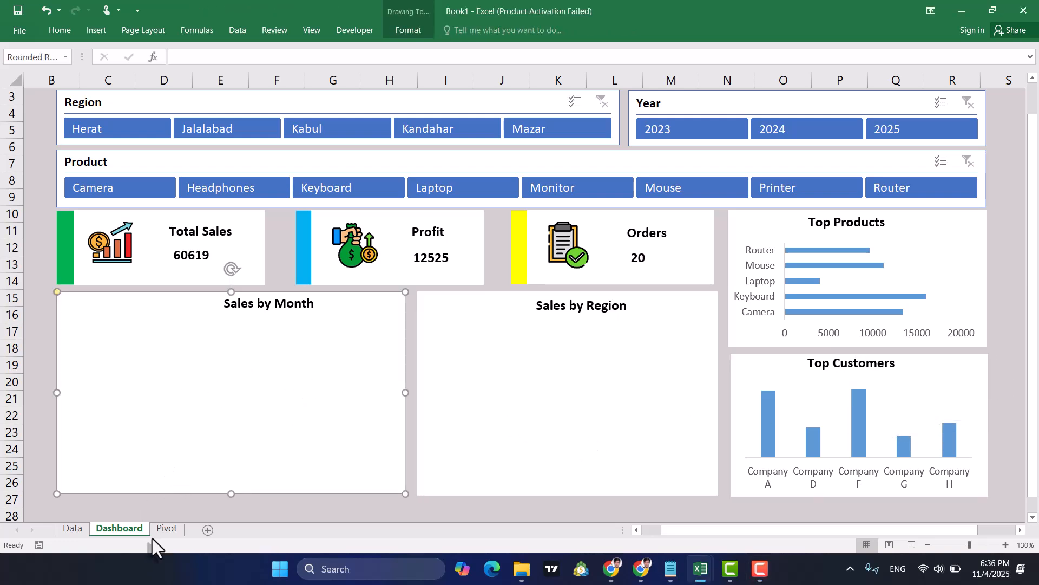
{"action": "left_click", "coordinate": [166, 529]}
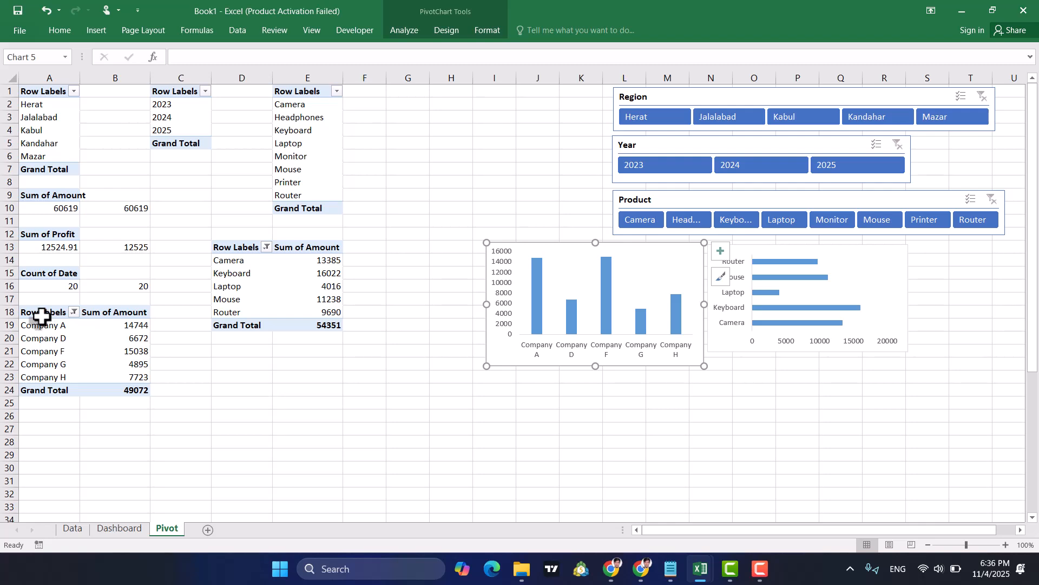
{"action": "left_click_drag", "start_coordinate": [41, 316], "coordinate": [112, 390]}
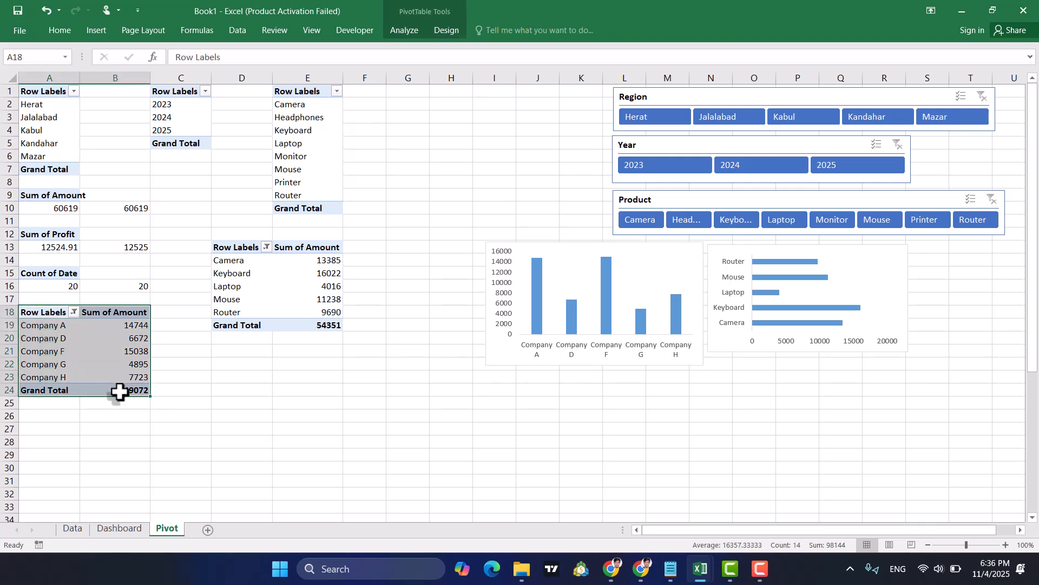
{"action": "key", "text": "ctrl+c"}
{"action": "left_click", "coordinate": [53, 414]}
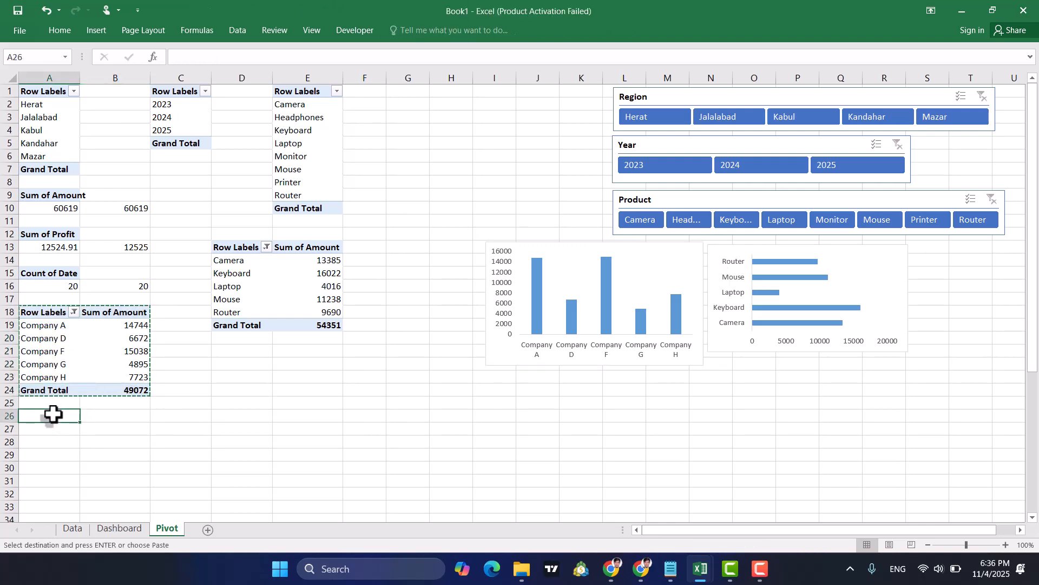
{"action": "key", "text": "ctrl+v"}
Show the field list for the pasted pivot table and replace its Customer field with Date.
{"action": "left_click", "coordinate": [96, 459]}
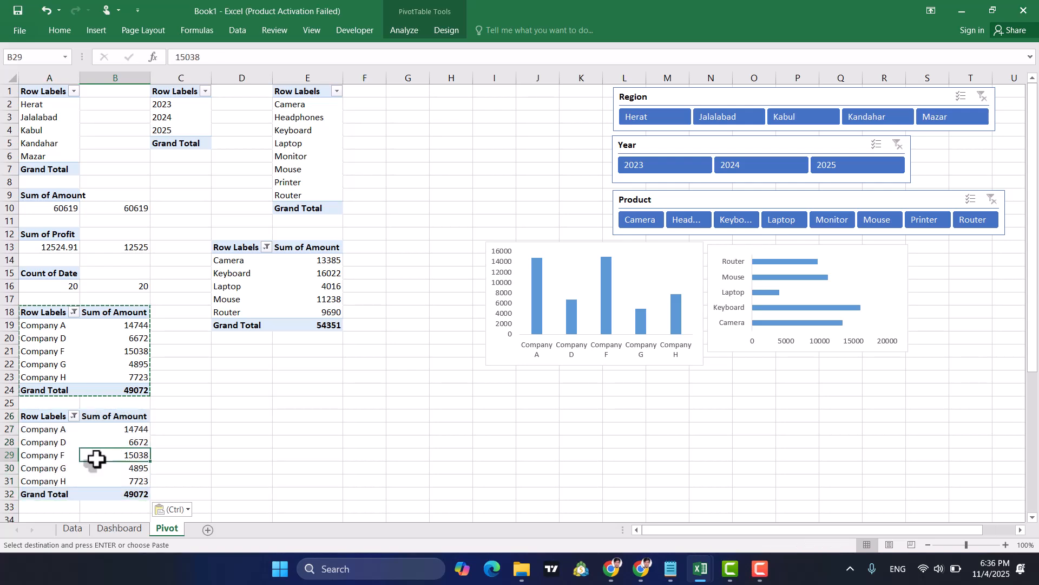
{"action": "left_click", "coordinate": [391, 31]}
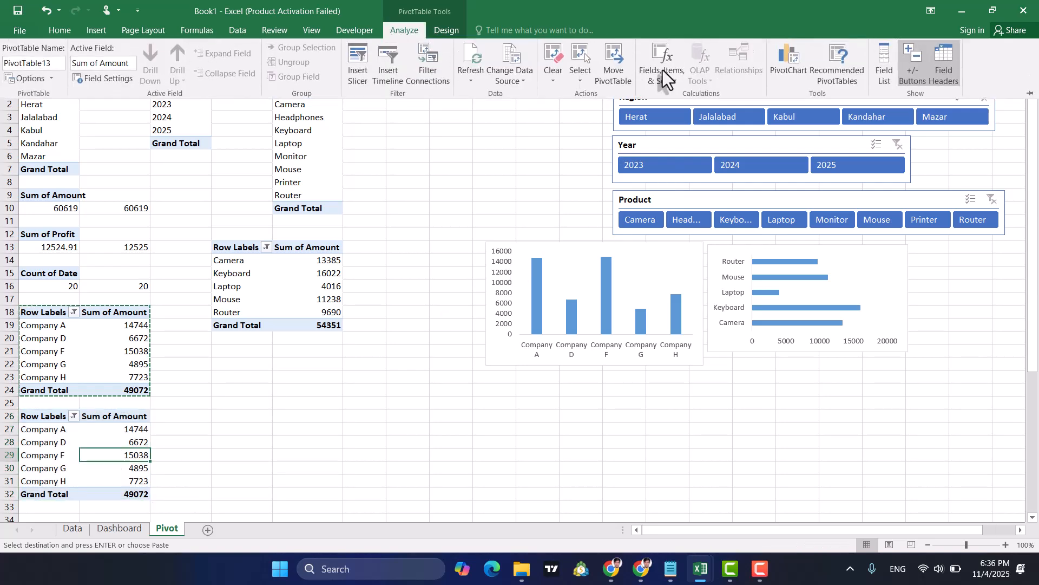
{"action": "left_click", "coordinate": [888, 63]}
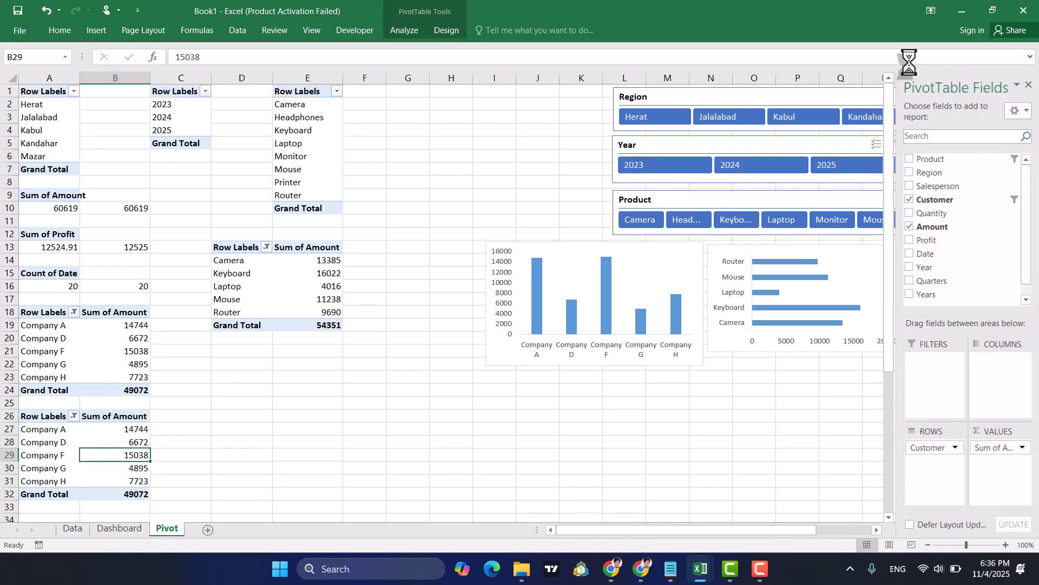
{"action": "left_click", "coordinate": [523, 320]}
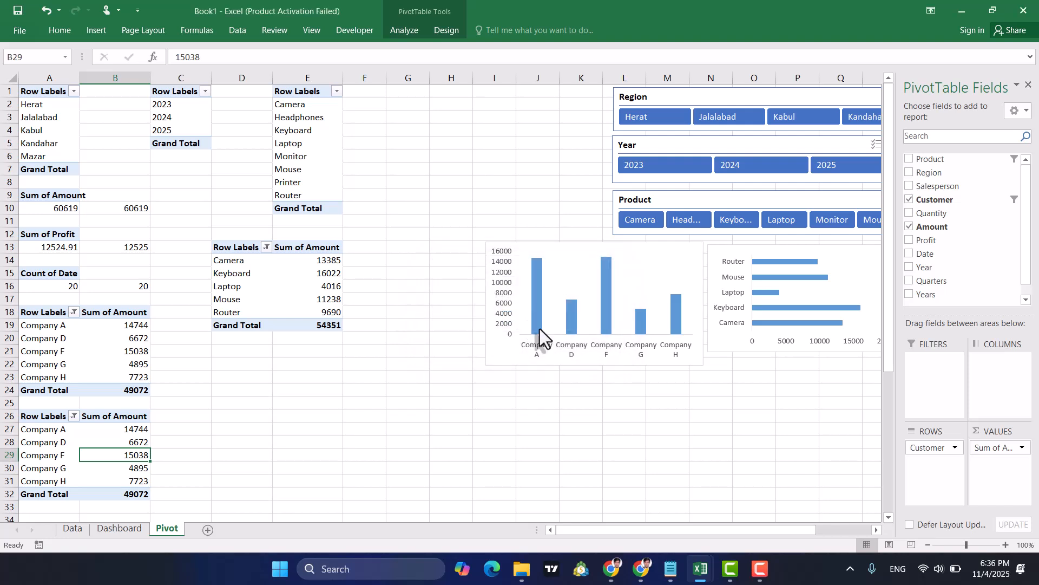
{"action": "left_click", "coordinate": [414, 30]}
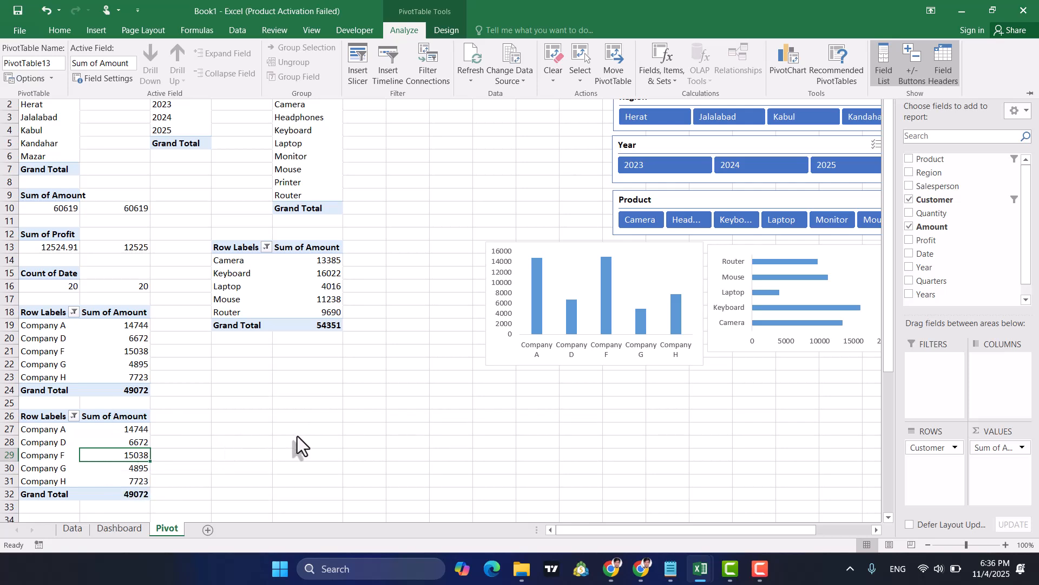
{"action": "left_click", "coordinate": [910, 200]}
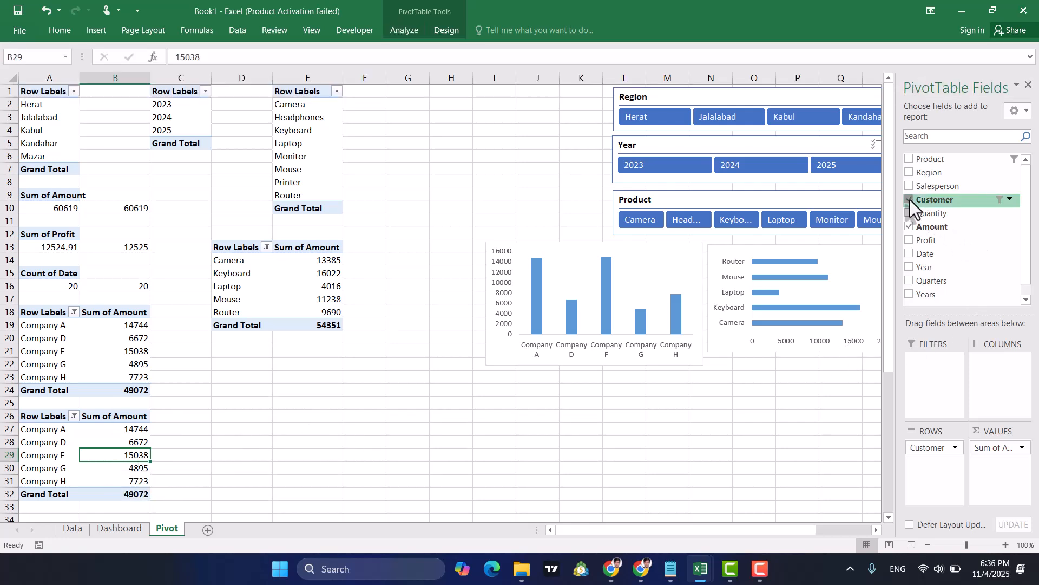
{"action": "left_click", "coordinate": [911, 255]}
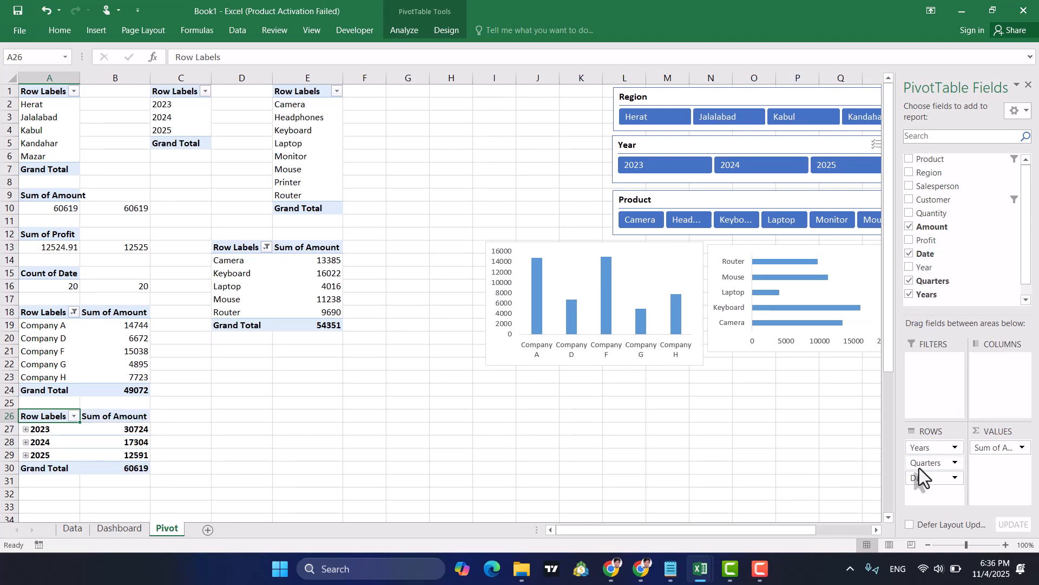
Group the dates in the new pivot table by Months only, dropping Quarters and Years.
{"action": "left_click", "coordinate": [33, 429]}
{"action": "right_click", "coordinate": [34, 429]}
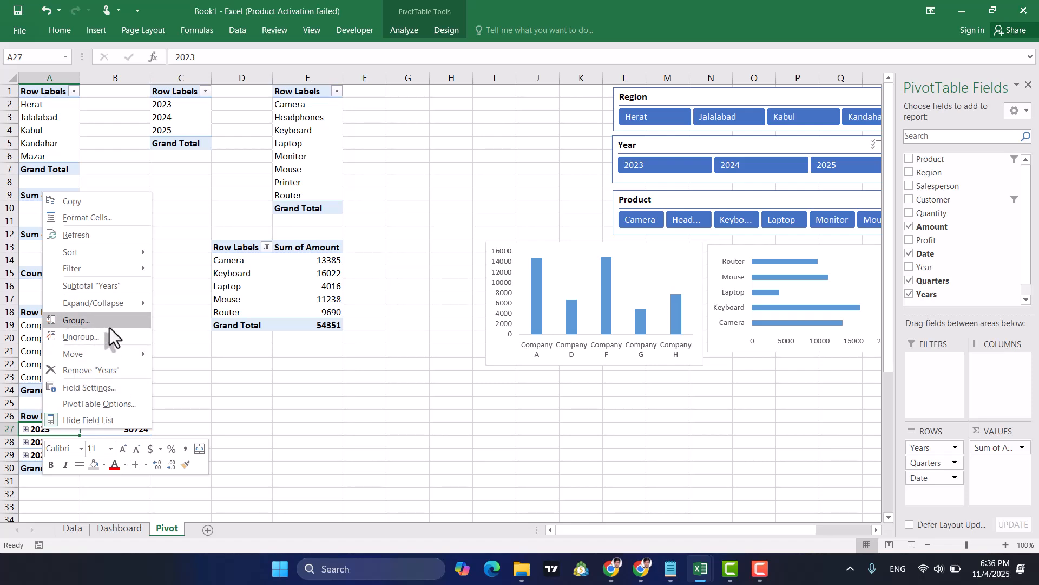
{"action": "left_click", "coordinate": [91, 321]}
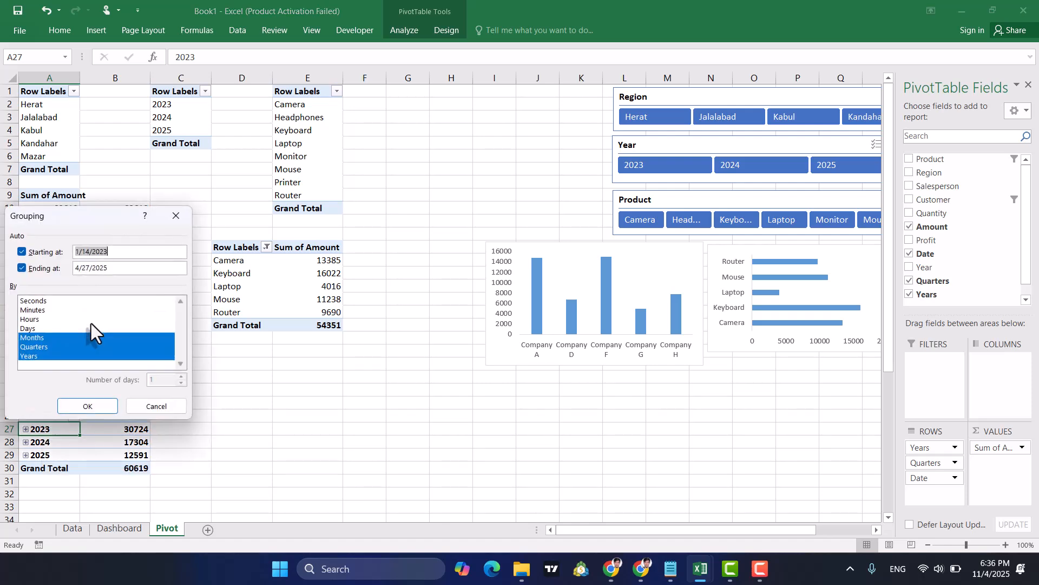
{"action": "left_click", "coordinate": [35, 347]}
{"action": "left_click", "coordinate": [35, 354]}
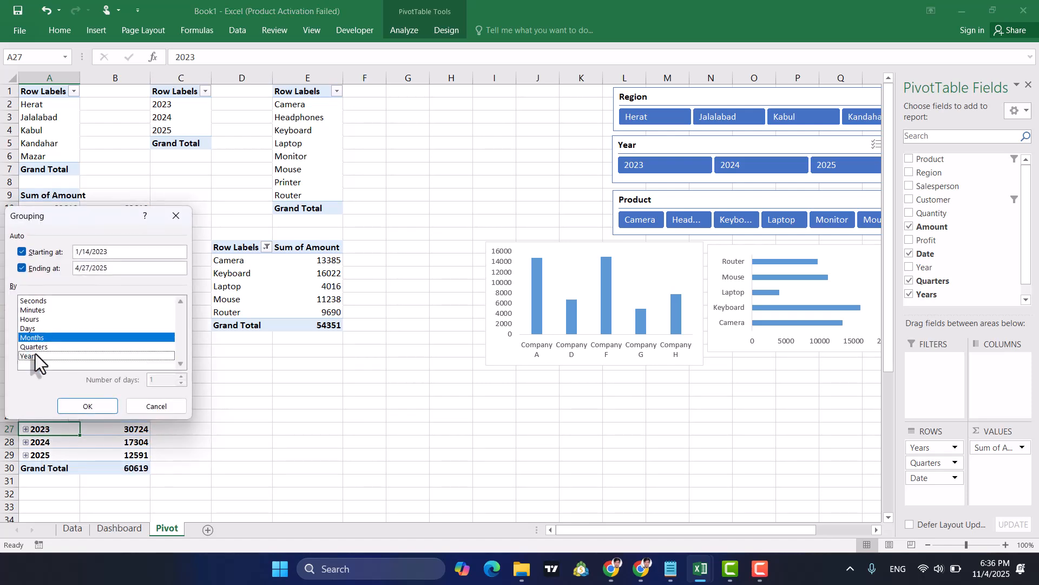
{"action": "left_click", "coordinate": [77, 403]}
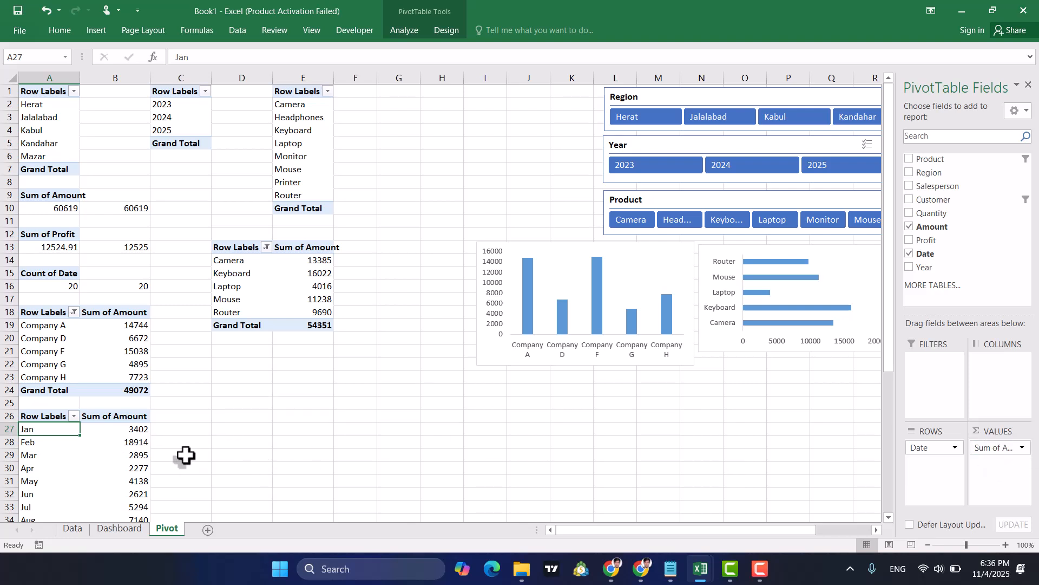
Insert a Line with Markers pivot chart from the monthly sales pivot table.
{"action": "scroll", "coordinate": [180, 455], "scroll_direction": "down", "scroll_amount": 2}
{"action": "left_click", "coordinate": [126, 417]}
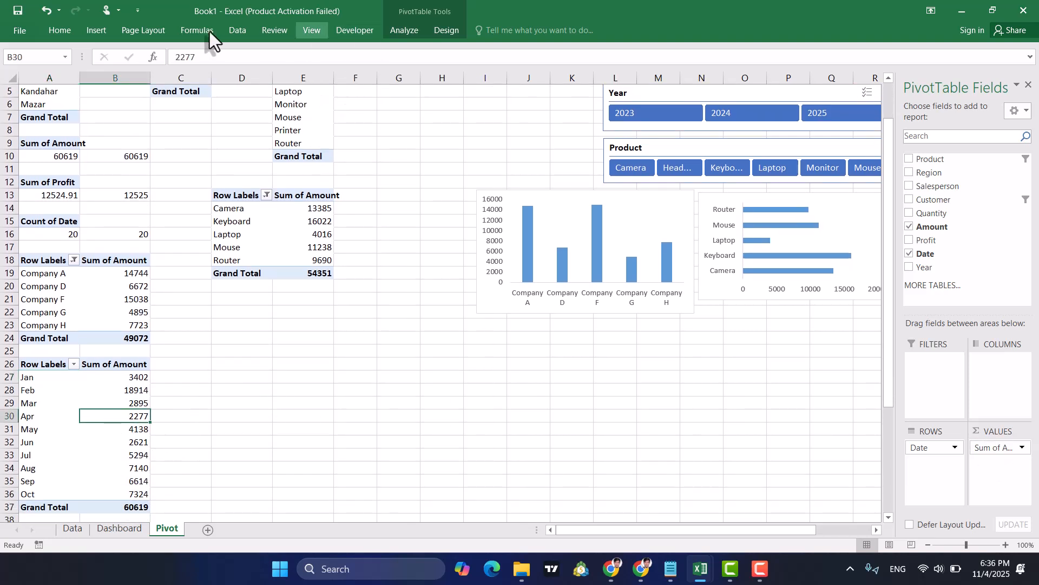
{"action": "left_click", "coordinate": [84, 34]}
{"action": "left_click", "coordinate": [442, 75]}
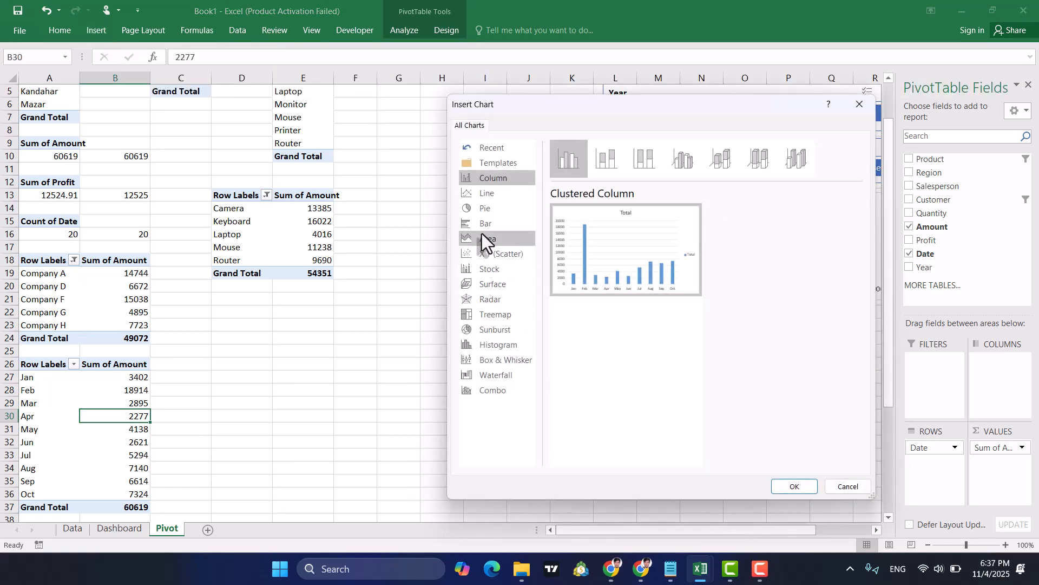
{"action": "left_click", "coordinate": [482, 195]}
{"action": "mouse_move", "coordinate": [631, 223]}
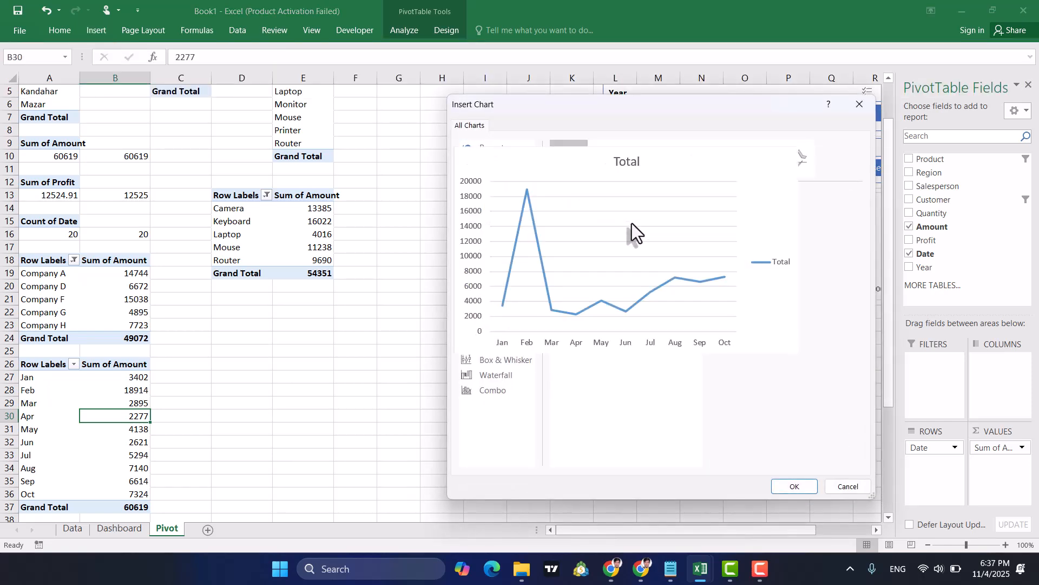
{"action": "left_click", "coordinate": [674, 167]}
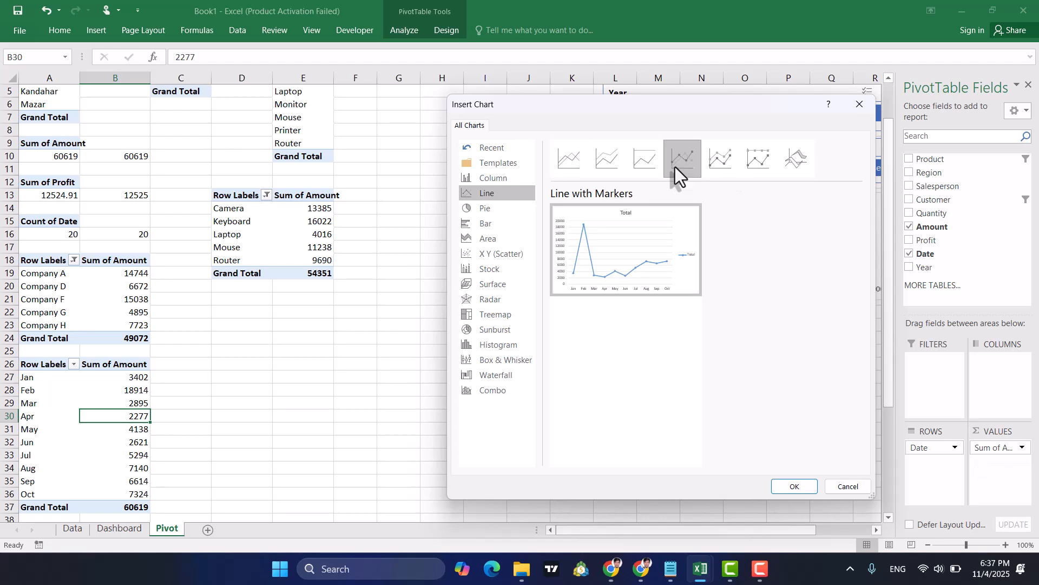
{"action": "left_click", "coordinate": [808, 486]}
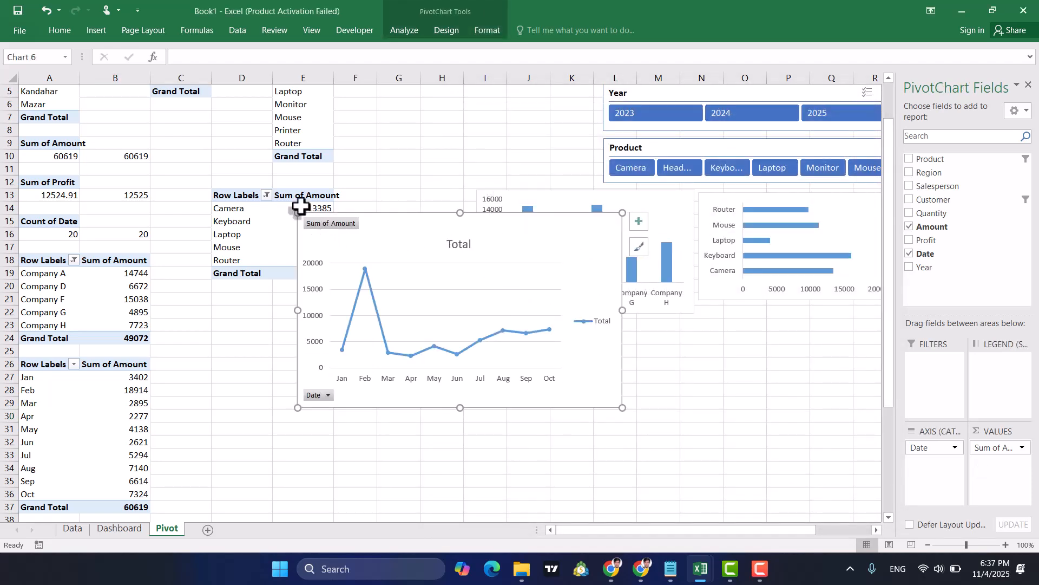
Shrink the line chart, move it below the two existing charts and hide all its field buttons.
{"action": "left_click_drag", "start_coordinate": [293, 212], "coordinate": [395, 282]}
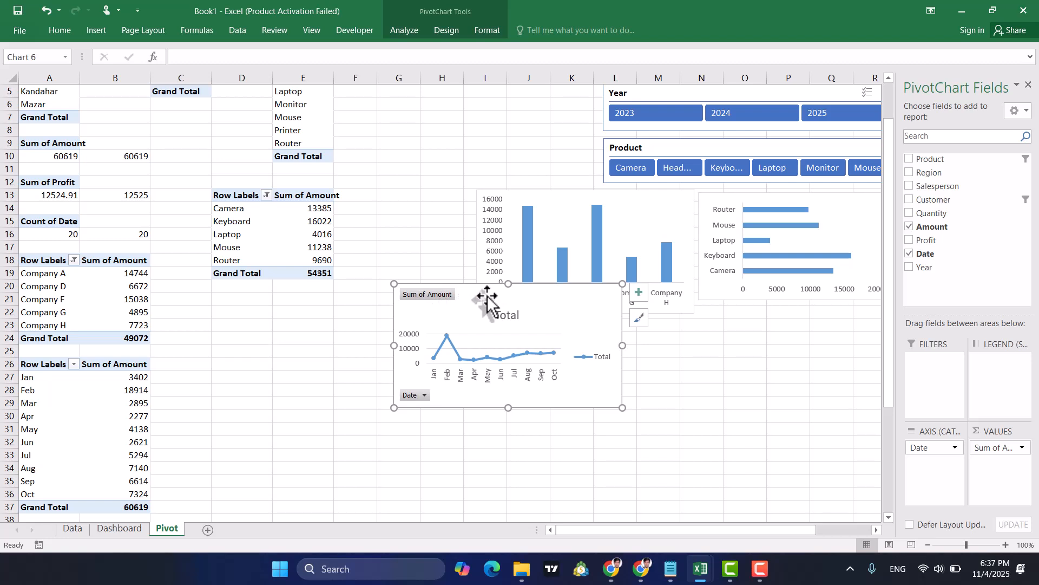
{"action": "left_click_drag", "start_coordinate": [518, 295], "coordinate": [673, 352]}
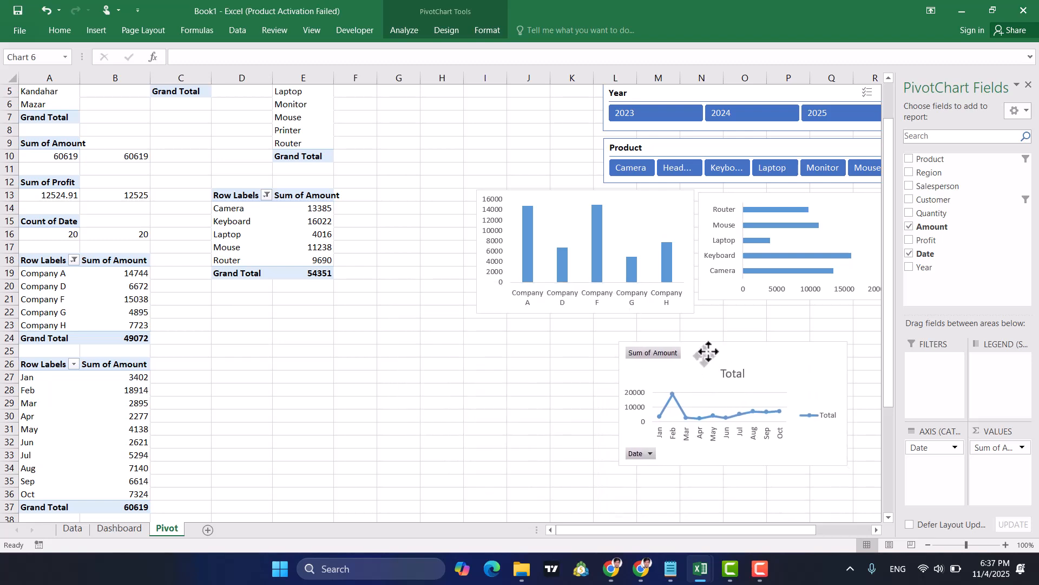
{"action": "right_click", "coordinate": [639, 346]}
{"action": "left_click", "coordinate": [687, 492]}
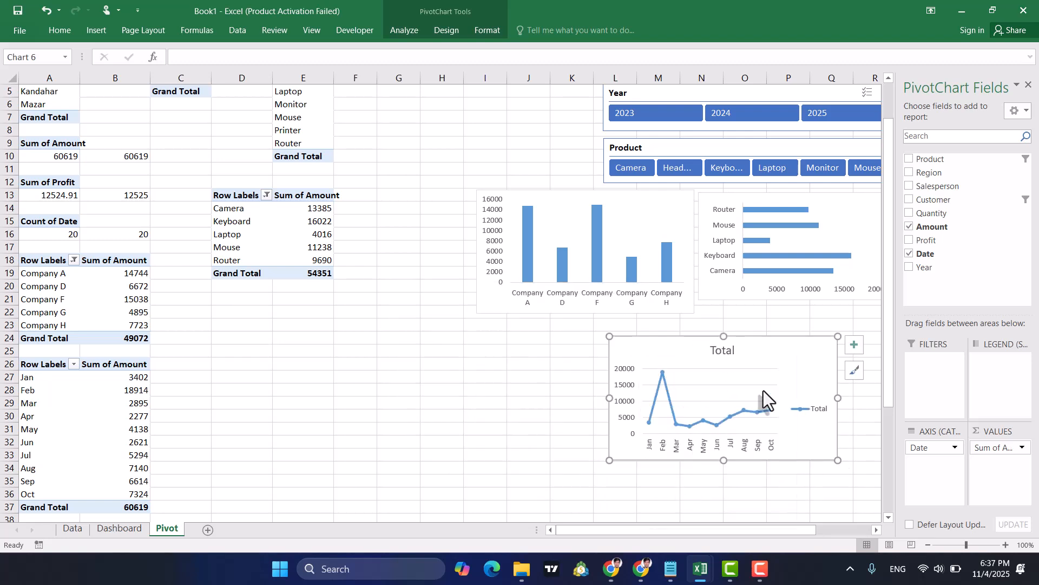
Remove the gridlines, legend and title from the monthly line chart.
{"action": "left_click", "coordinate": [854, 345]}
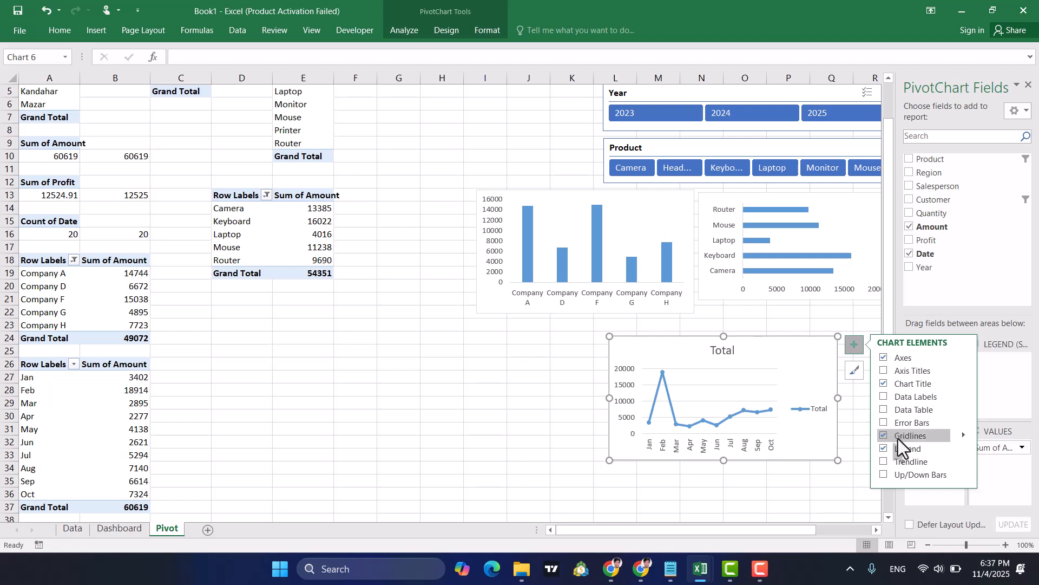
{"action": "left_click", "coordinate": [883, 436]}
{"action": "left_click", "coordinate": [883, 448]}
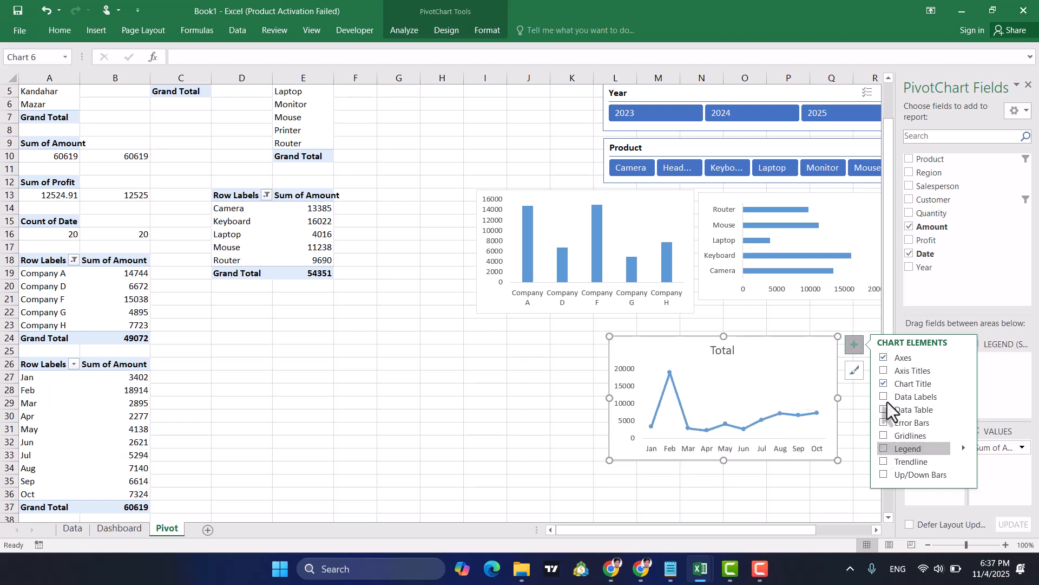
{"action": "left_click", "coordinate": [883, 384]}
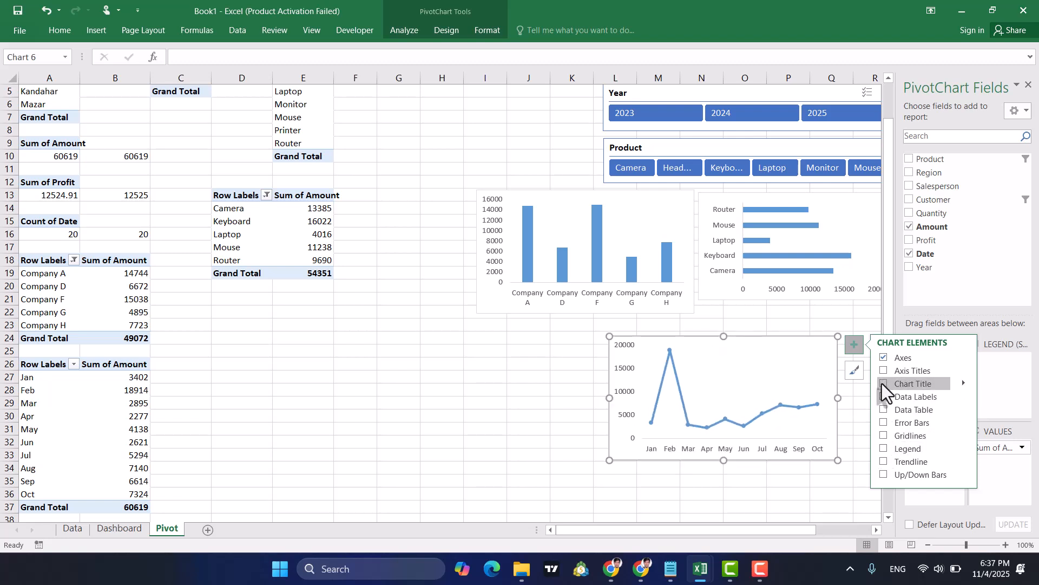
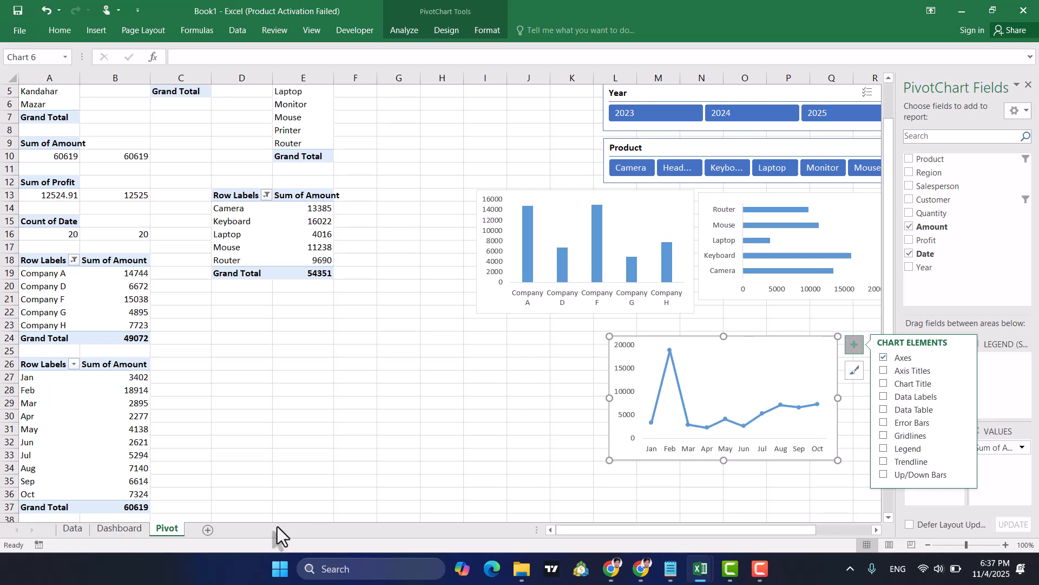
Paste the monthly line chart onto the Dashboard sheet and enlarge it to fill the Sales by Month card.
{"action": "left_click", "coordinate": [119, 527]}
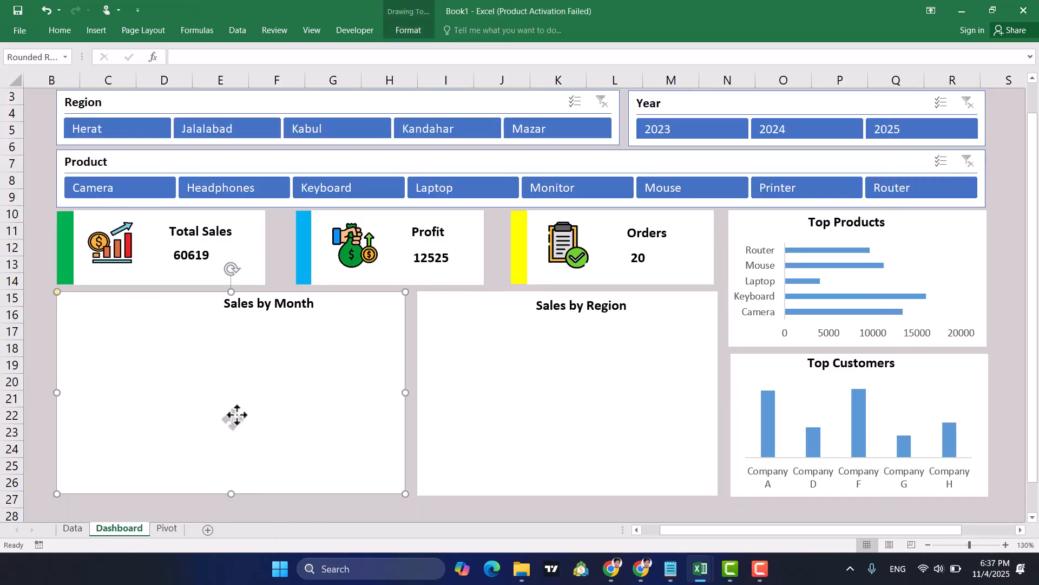
{"action": "key", "text": "ctrl+v"}
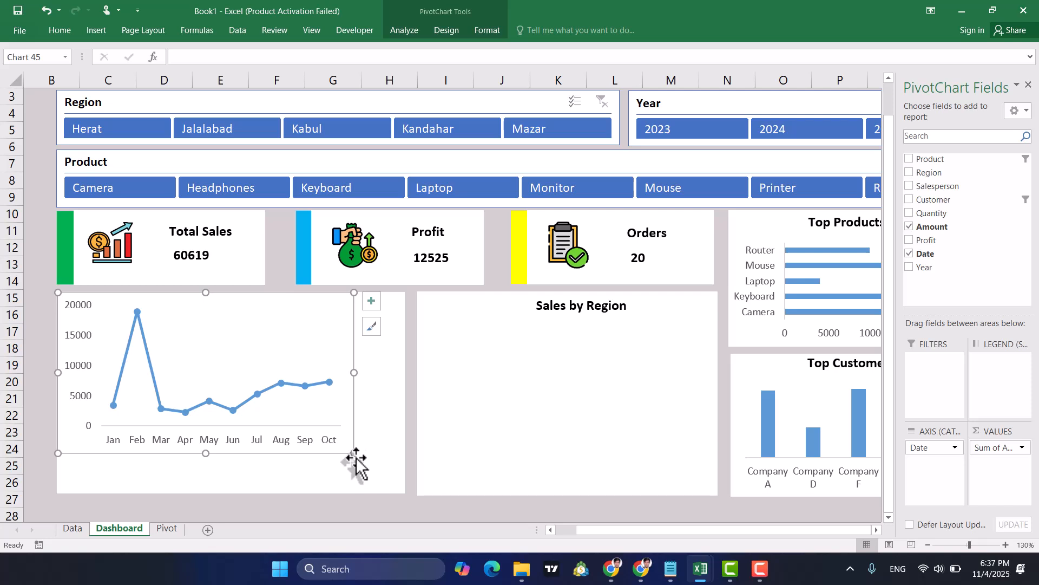
{"action": "left_click_drag", "start_coordinate": [353, 456], "coordinate": [401, 493]}
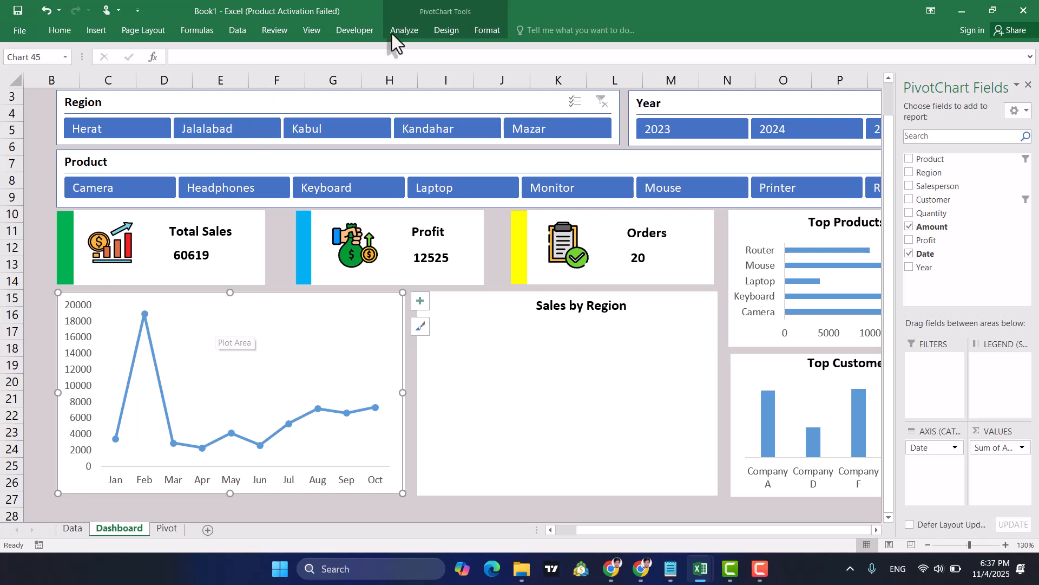
Set the Sales by Month chart to No Fill and No Outline.
{"action": "left_click", "coordinate": [479, 32]}
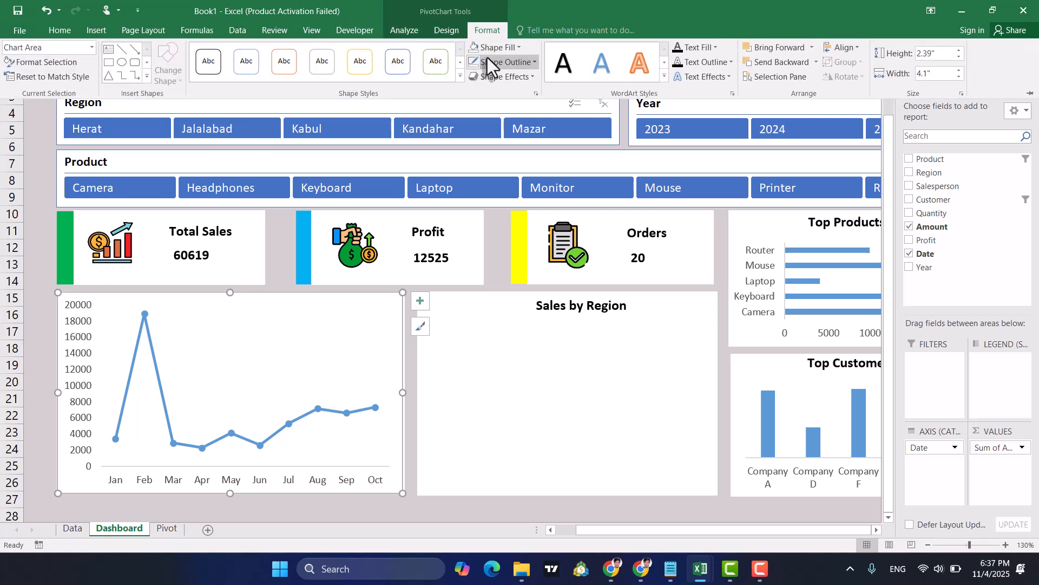
{"action": "left_click", "coordinate": [491, 51]}
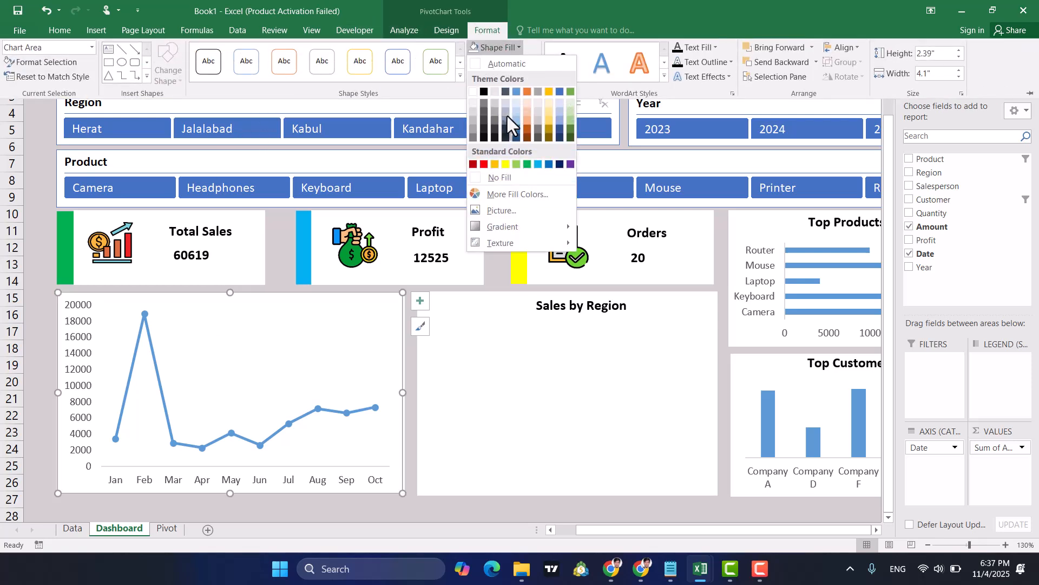
{"action": "left_click", "coordinate": [506, 177]}
{"action": "left_click", "coordinate": [504, 62]}
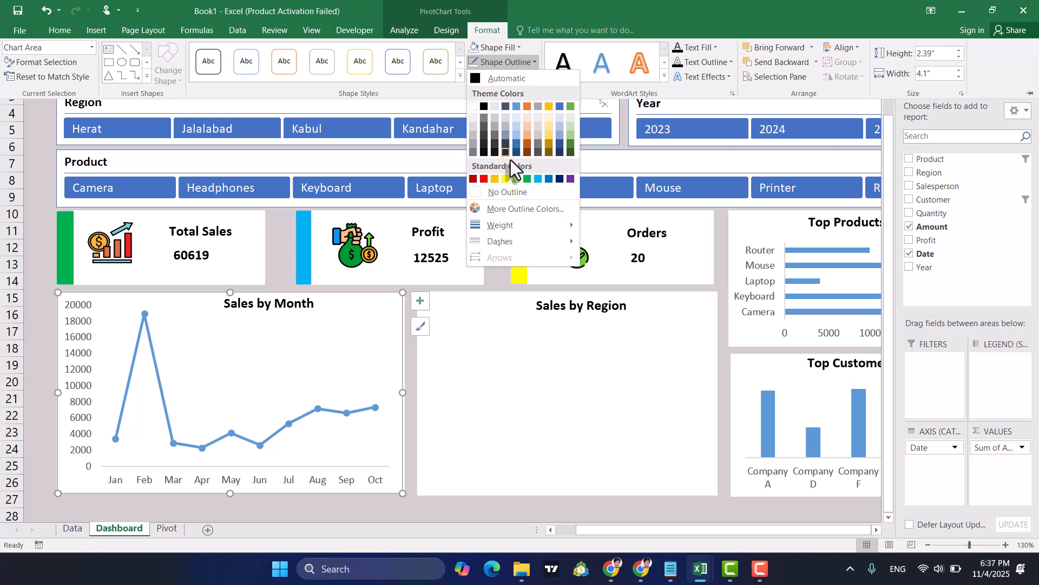
{"action": "left_click", "coordinate": [512, 196]}
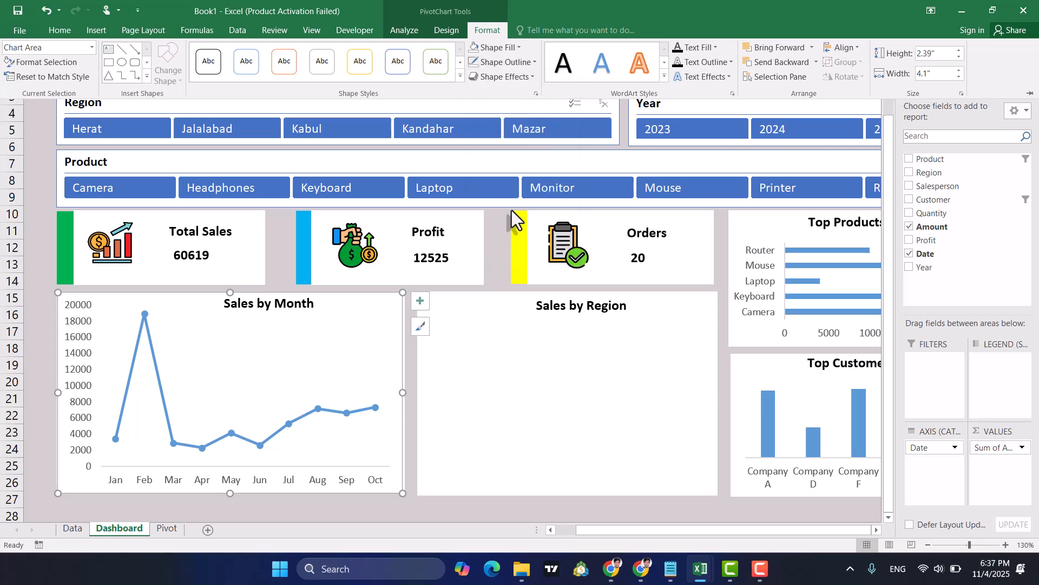
{"action": "left_click", "coordinate": [519, 366]}
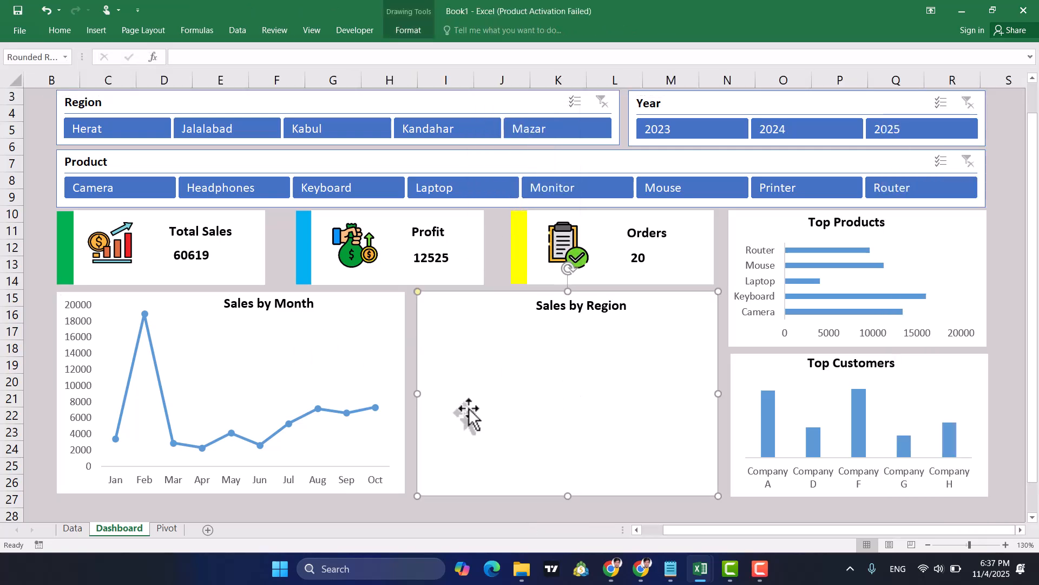
Copy the monthly sales pivot table to cell D24 of the Pivot sheet and replace its Date field with Region.
{"action": "left_click", "coordinate": [167, 529]}
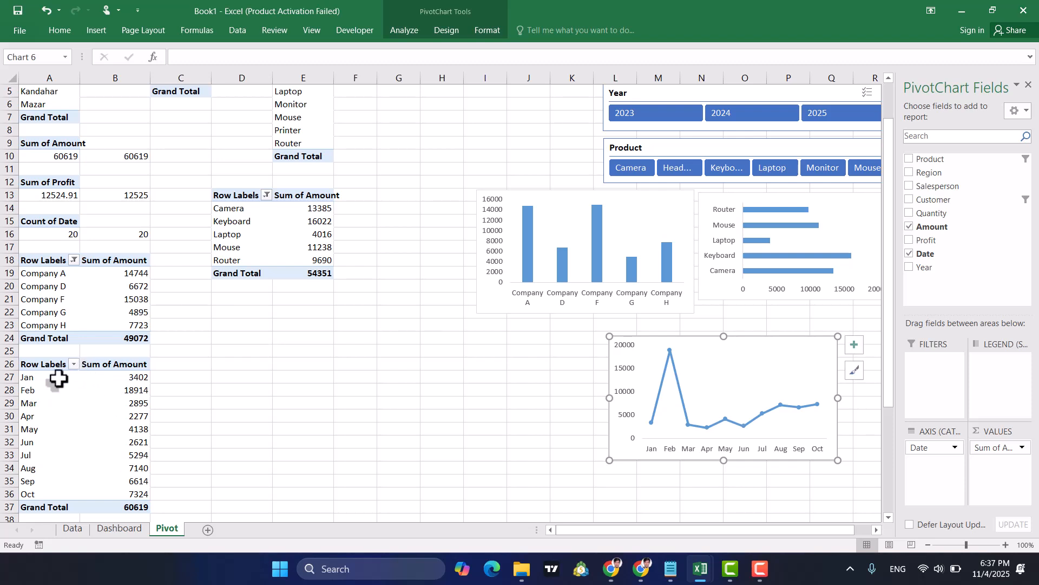
{"action": "left_click_drag", "start_coordinate": [39, 366], "coordinate": [135, 505]}
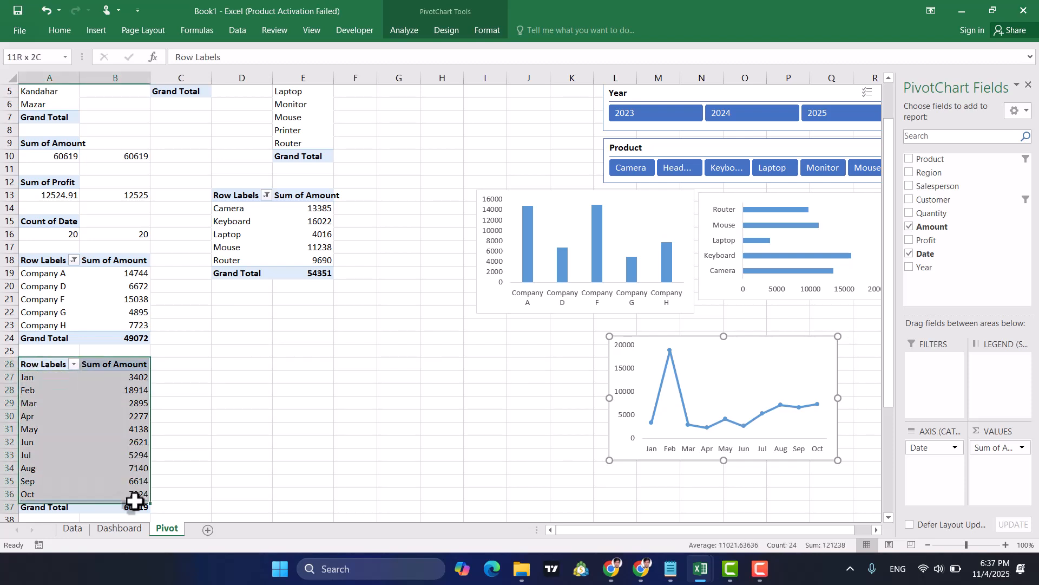
{"action": "left_click", "coordinate": [233, 339]}
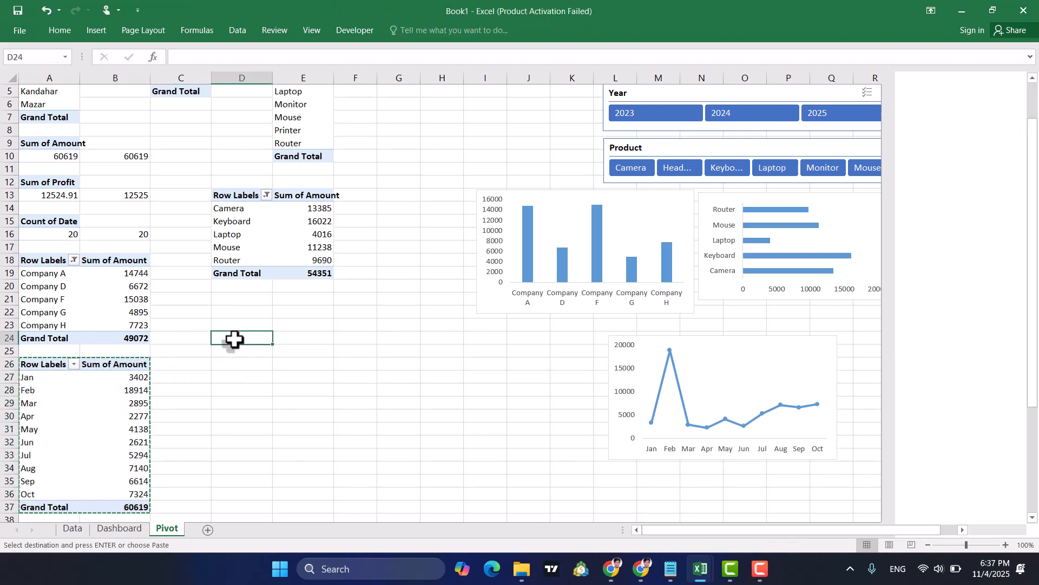
{"action": "key", "text": "ctrl+v"}
{"action": "left_click", "coordinate": [327, 389]}
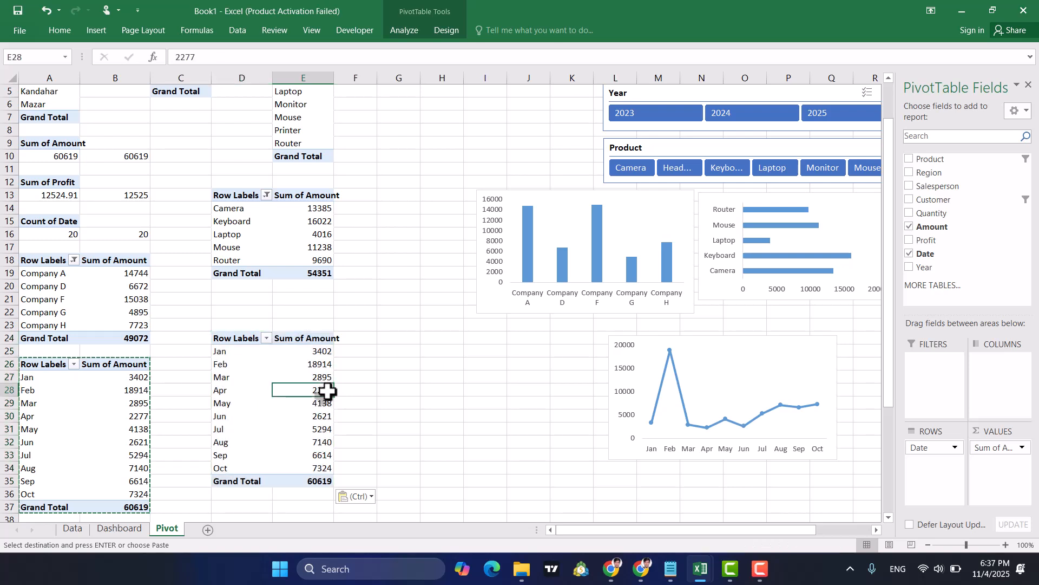
{"action": "left_click", "coordinate": [910, 254]}
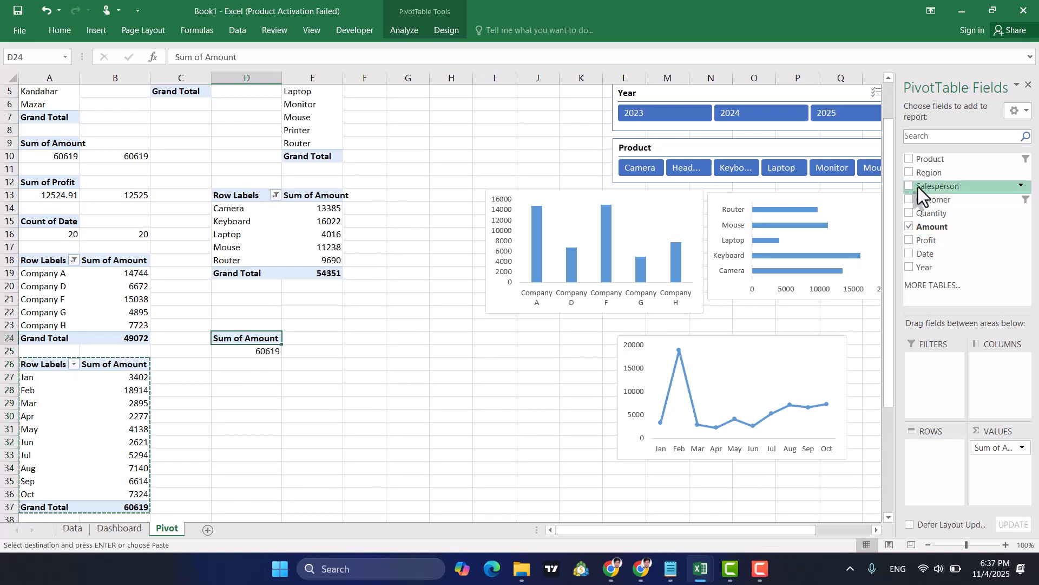
{"action": "left_click", "coordinate": [909, 172]}
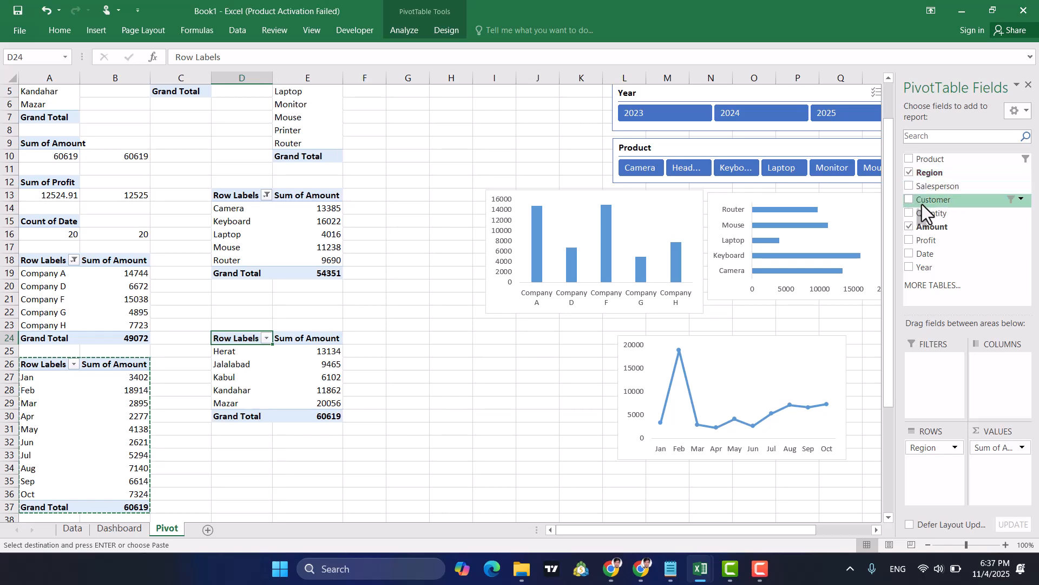
Insert a 3-D Clustered Column pivot chart from the region sales pivot table.
{"action": "left_click", "coordinate": [310, 386]}
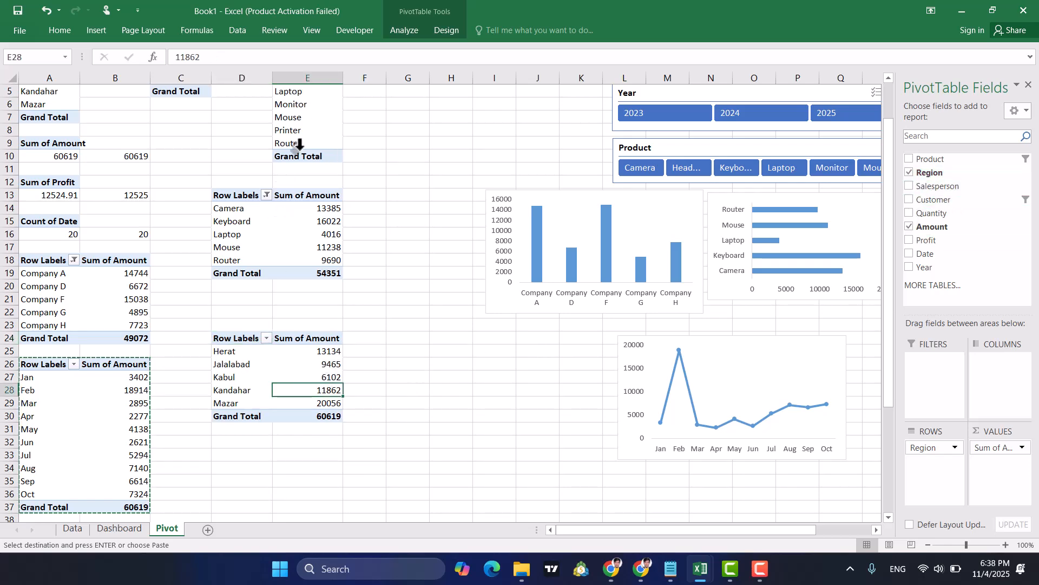
{"action": "left_click", "coordinate": [93, 30]}
{"action": "left_click", "coordinate": [458, 73]}
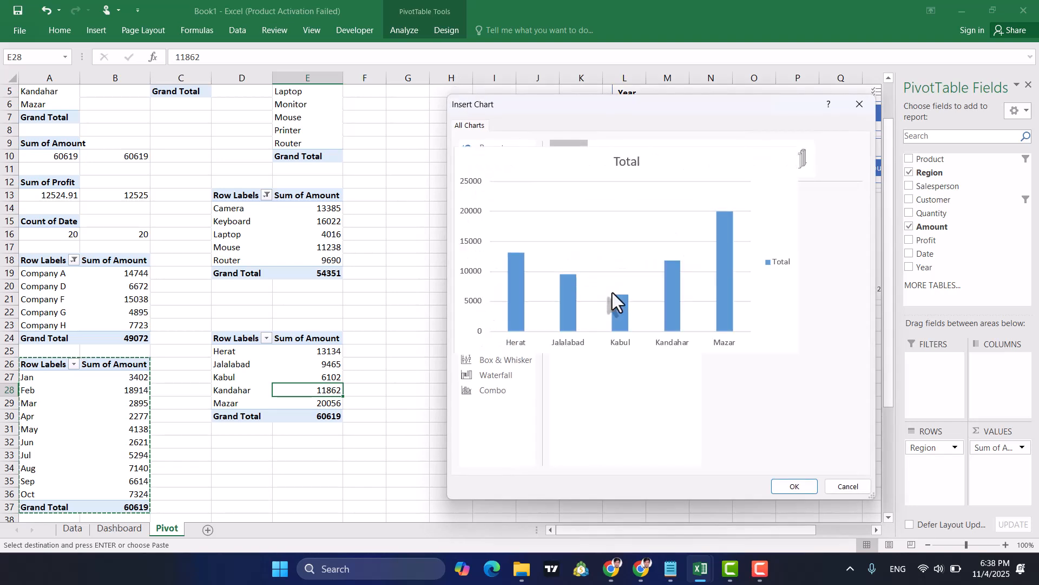
{"action": "left_click", "coordinate": [508, 243]}
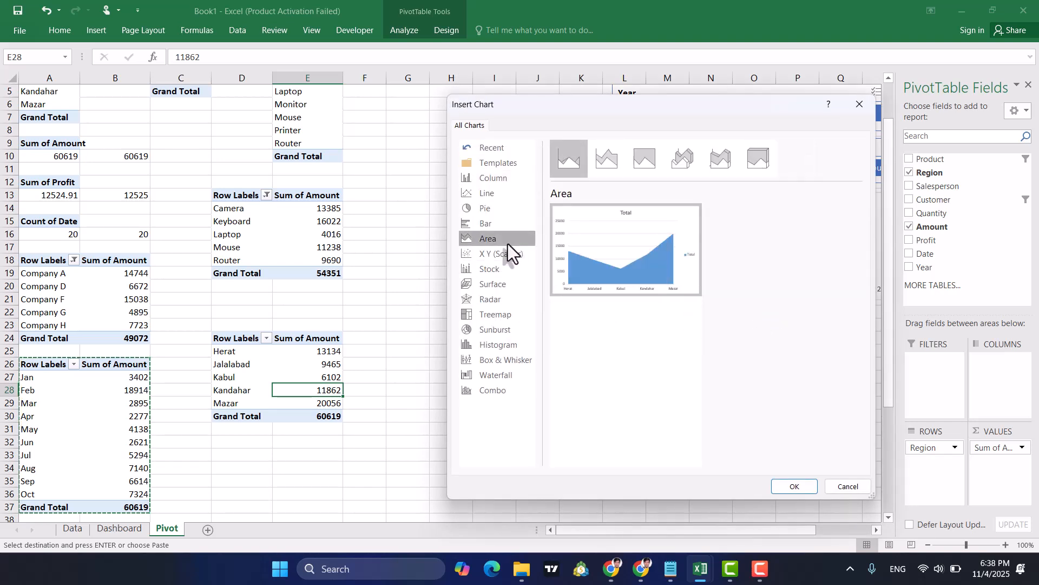
{"action": "left_click", "coordinate": [482, 223]}
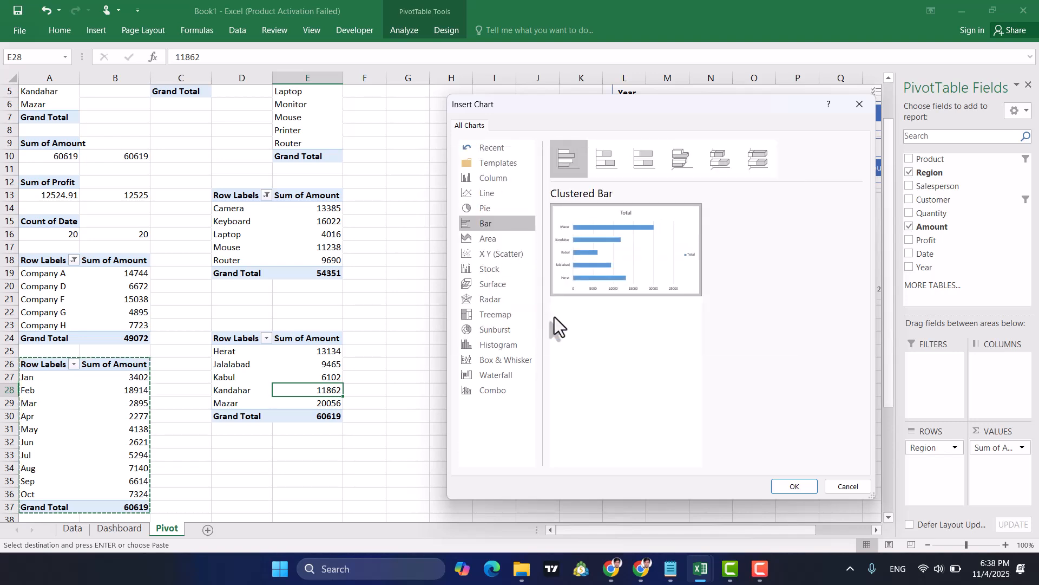
{"action": "left_click", "coordinate": [502, 271]}
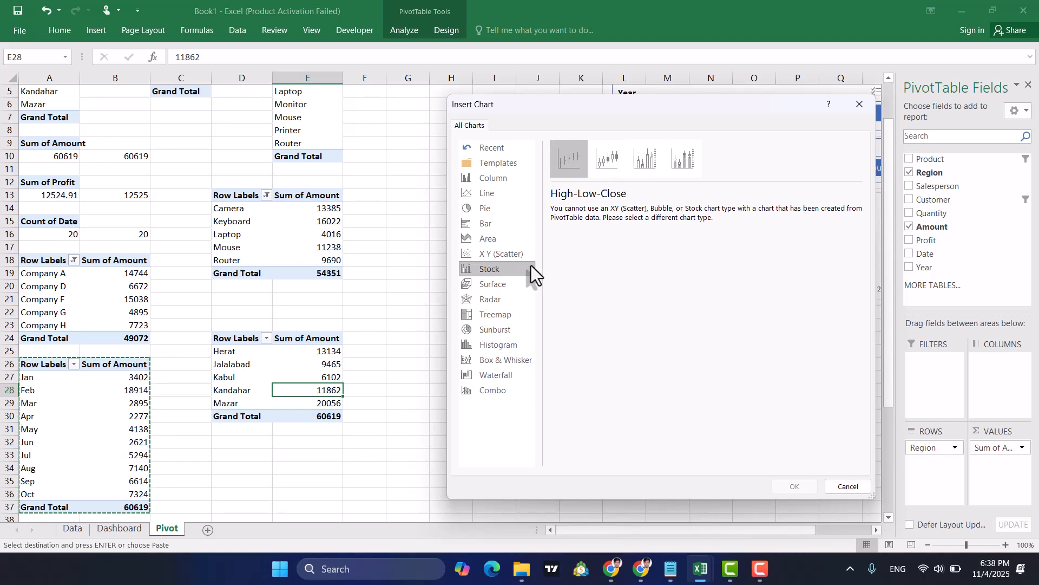
{"action": "left_click", "coordinate": [486, 178]}
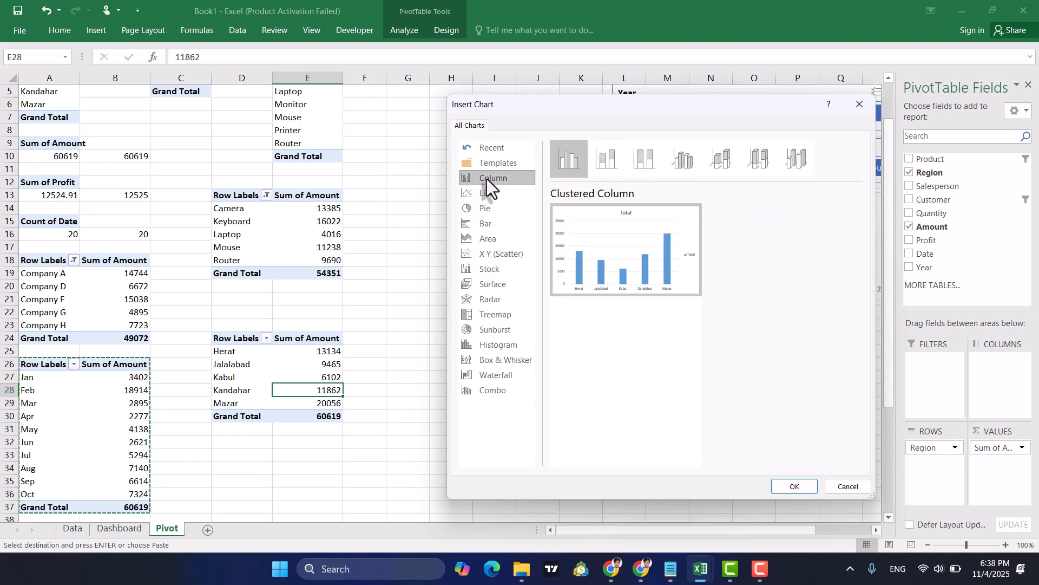
{"action": "left_click", "coordinate": [688, 169]}
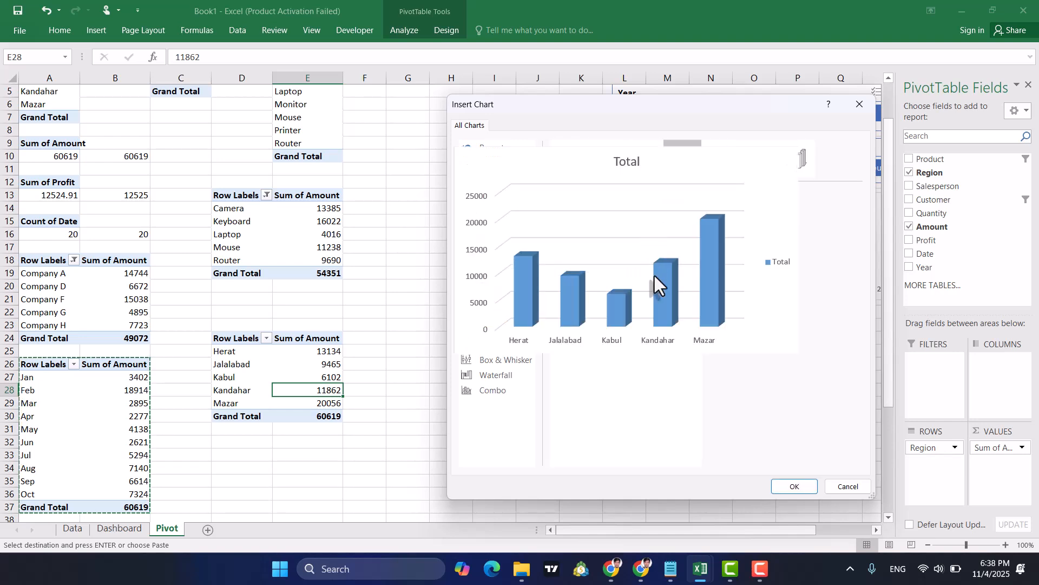
{"action": "left_click", "coordinate": [798, 485]}
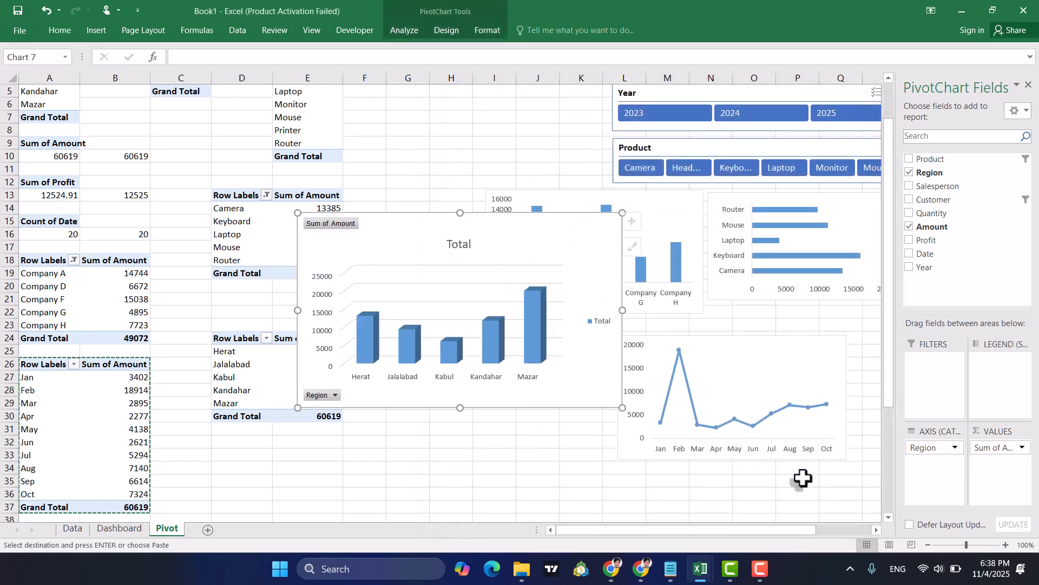
Shrink the 3-D column chart, move it beneath the region pivot table and hide all its field buttons.
{"action": "left_click_drag", "start_coordinate": [443, 223], "coordinate": [486, 342]}
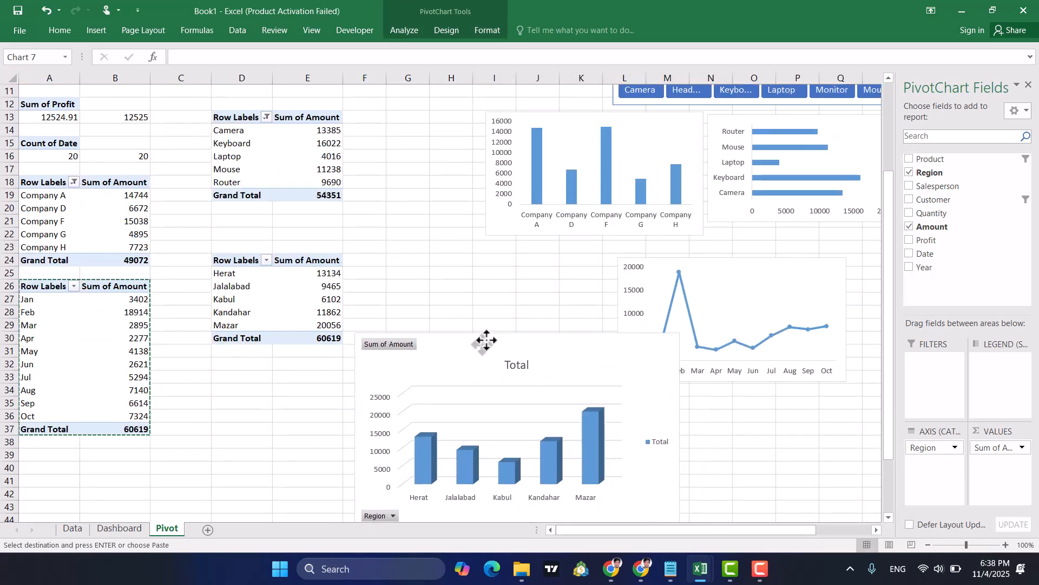
{"action": "left_click_drag", "start_coordinate": [355, 333], "coordinate": [413, 378]}
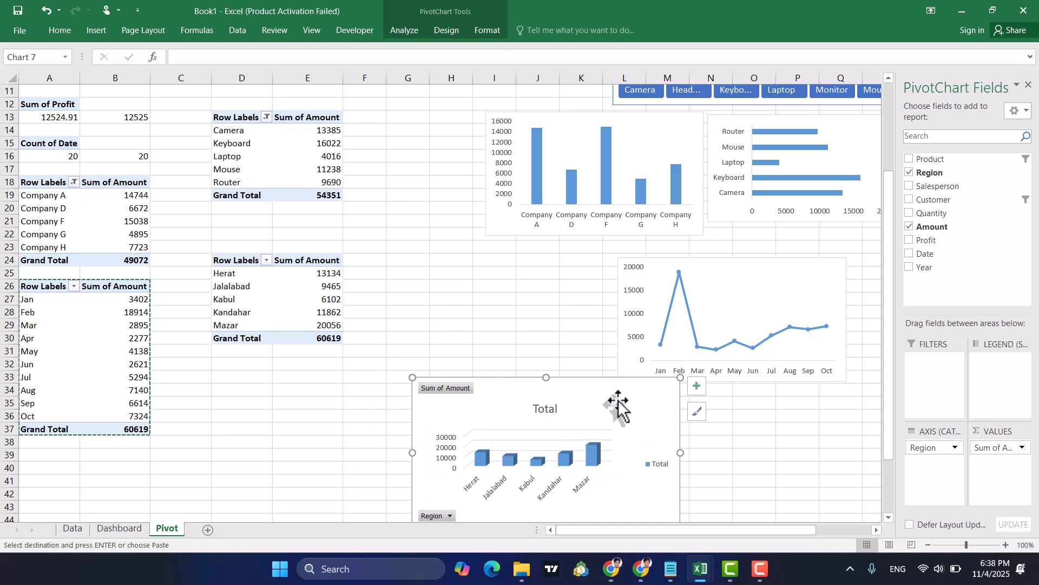
{"action": "left_click_drag", "start_coordinate": [618, 401], "coordinate": [528, 345]}
{"action": "right_click", "coordinate": [359, 336]}
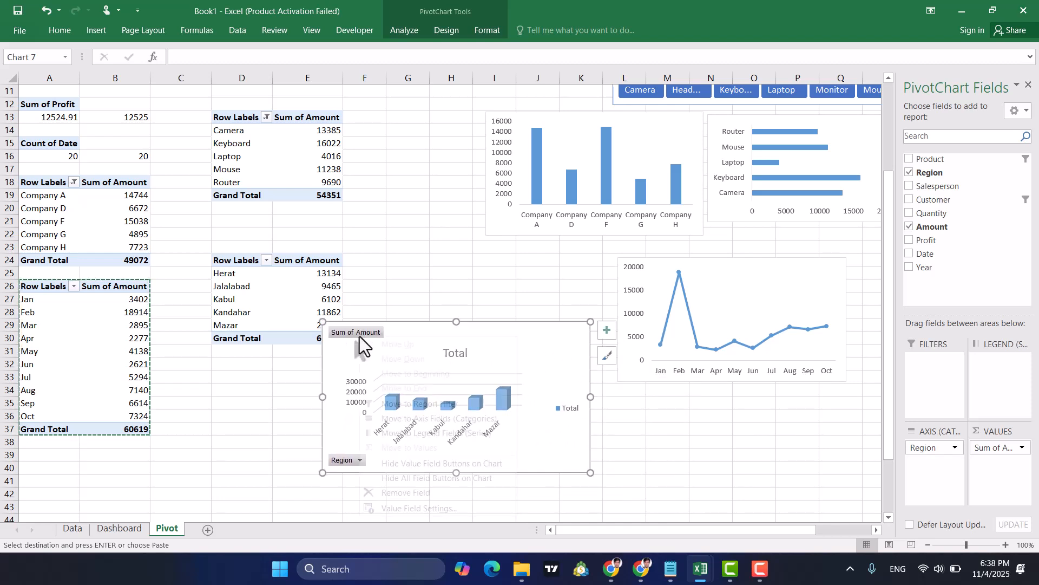
{"action": "left_click", "coordinate": [414, 478]}
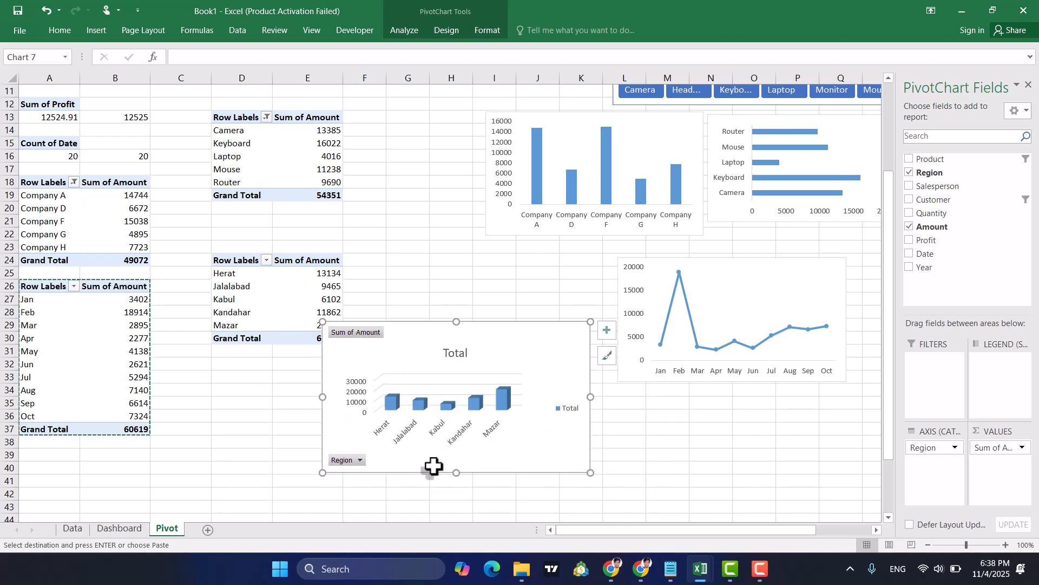
Remove the gridlines, legend and title from the region column chart and shift it clear of the region pivot table.
{"action": "left_click", "coordinate": [607, 329]}
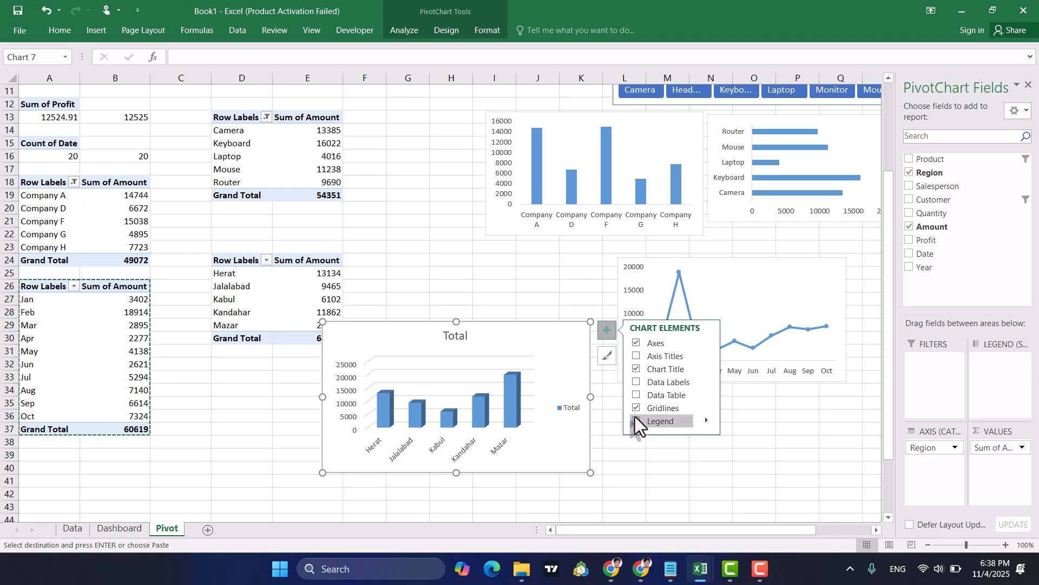
{"action": "left_click", "coordinate": [636, 409]}
{"action": "left_click", "coordinate": [637, 421]}
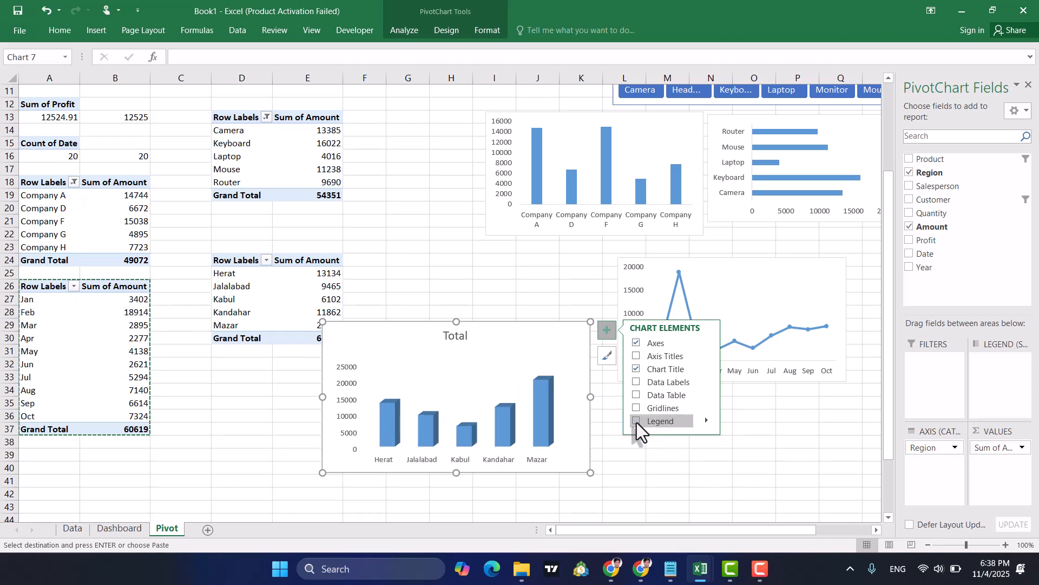
{"action": "left_click", "coordinate": [637, 368]}
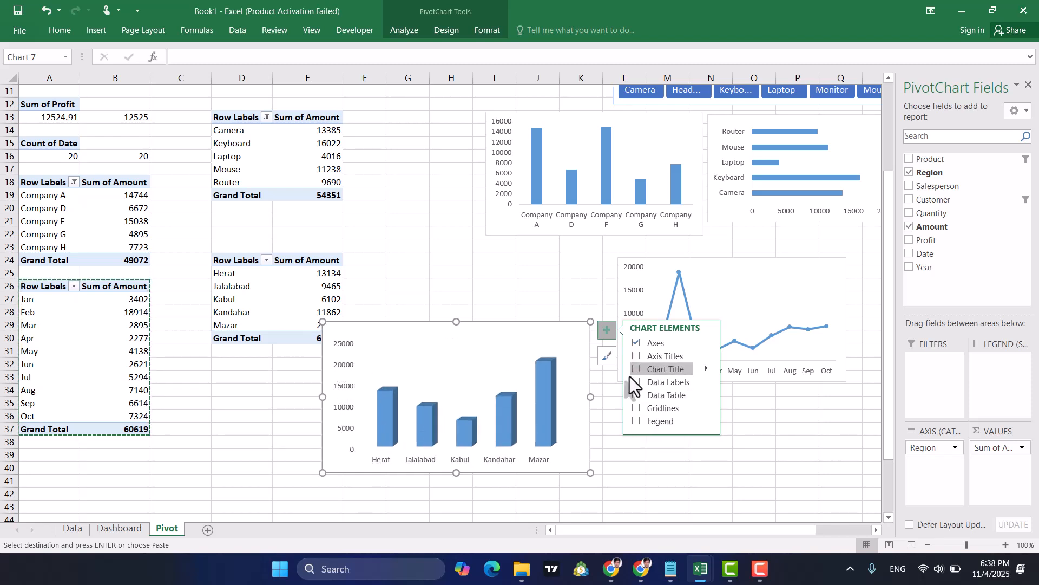
{"action": "left_click_drag", "start_coordinate": [519, 332], "coordinate": [524, 378]}
{"action": "key", "text": "Escape"}
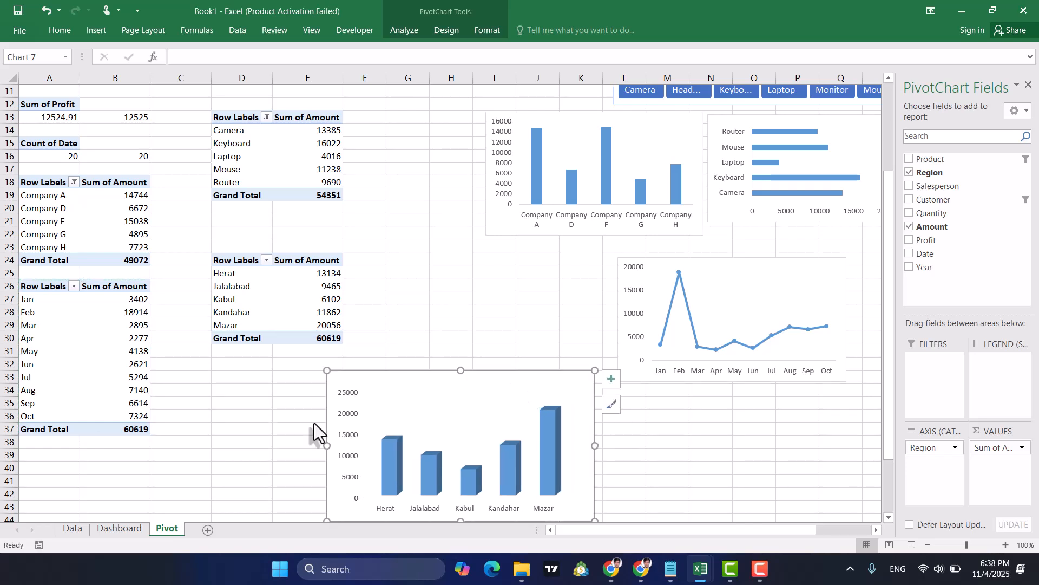
Paste the region column chart onto the Dashboard sheet and resize it to fit the Sales by Region card.
{"action": "left_click", "coordinate": [120, 528]}
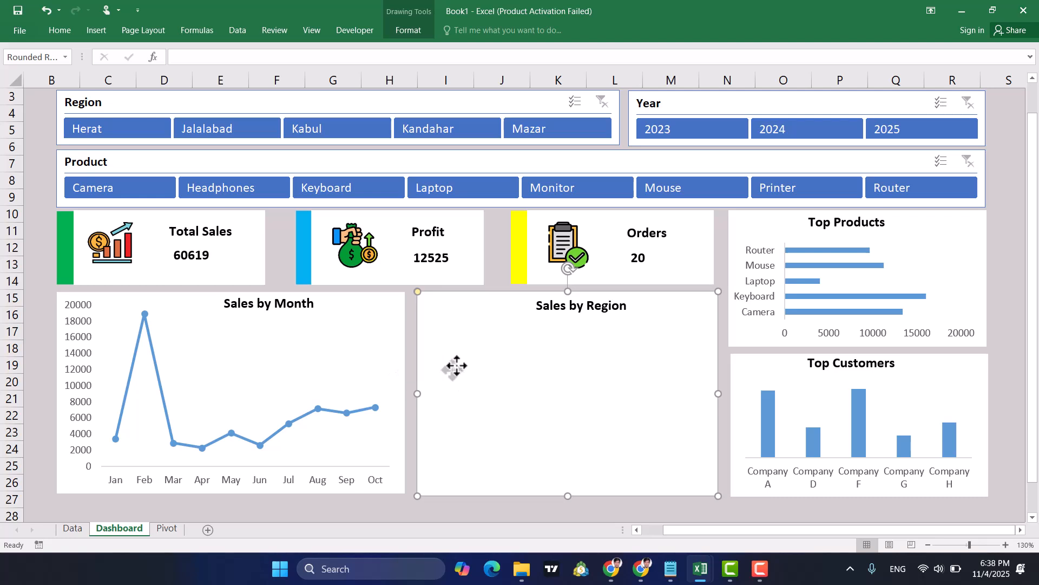
{"action": "key", "text": "ctrl+v"}
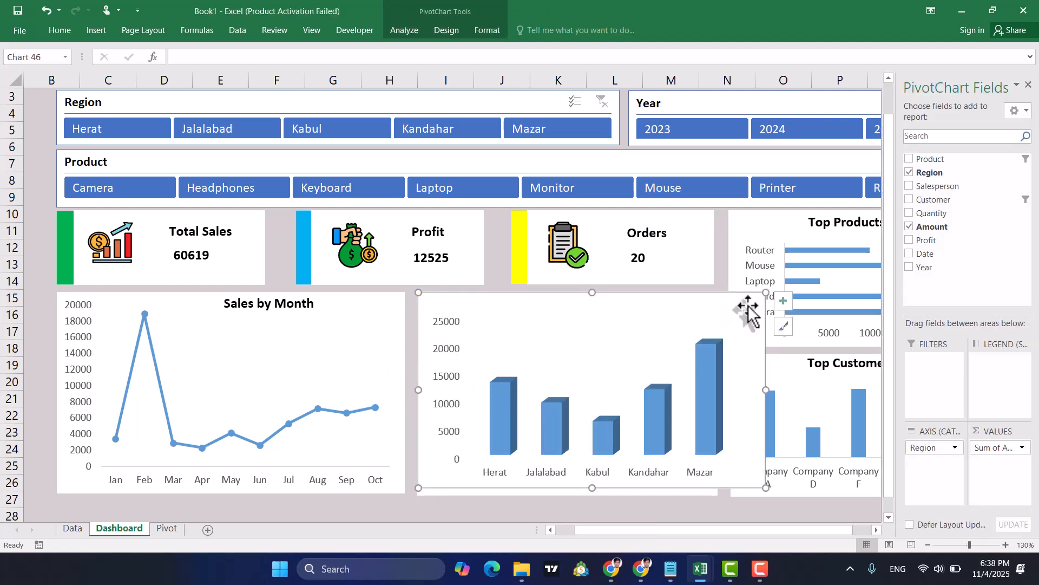
{"action": "left_click_drag", "start_coordinate": [766, 293], "coordinate": [718, 312]}
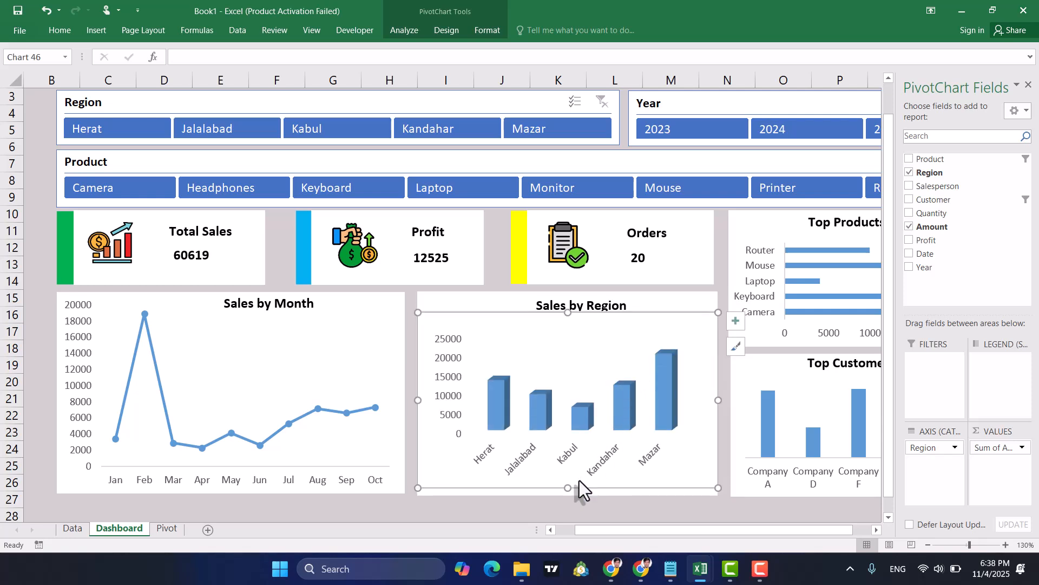
{"action": "left_click_drag", "start_coordinate": [568, 489], "coordinate": [567, 495]}
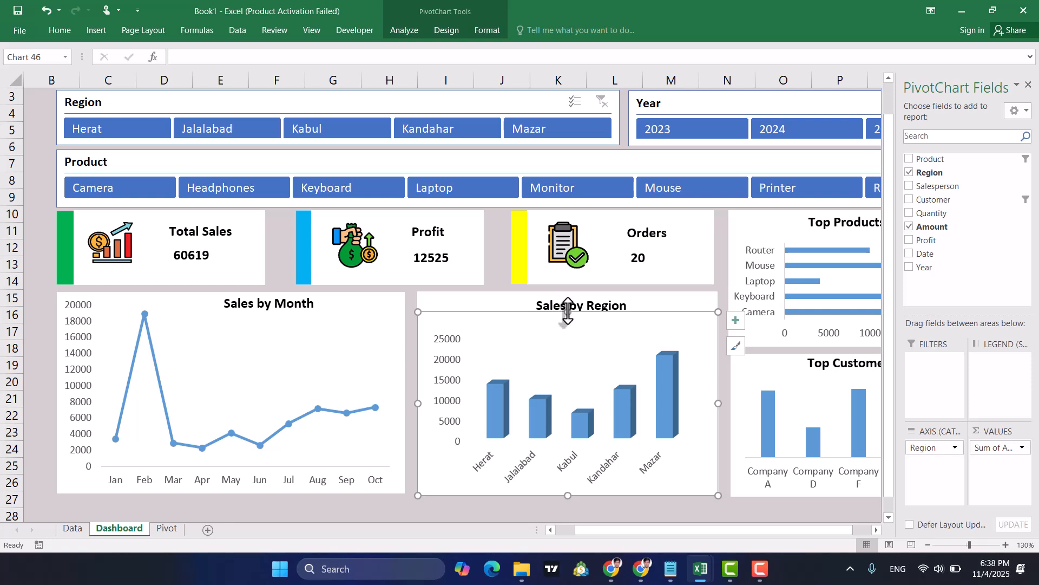
{"action": "left_click_drag", "start_coordinate": [568, 312], "coordinate": [568, 300]}
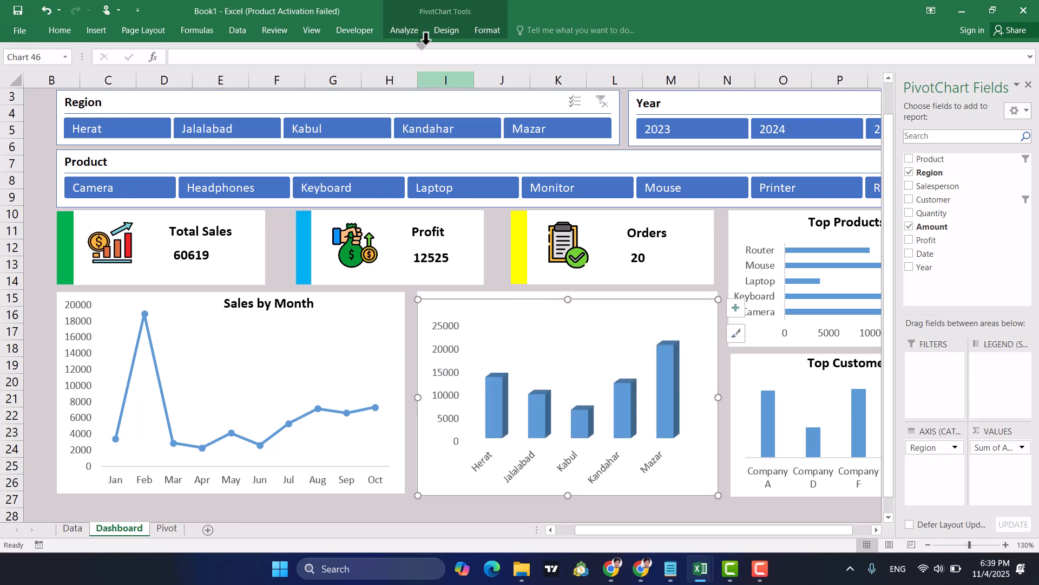
Remove the fill and outline from the region column chart on the Dashboard, close the PivotChart Fields pane and deselect the chart.
{"action": "left_click", "coordinate": [487, 30]}
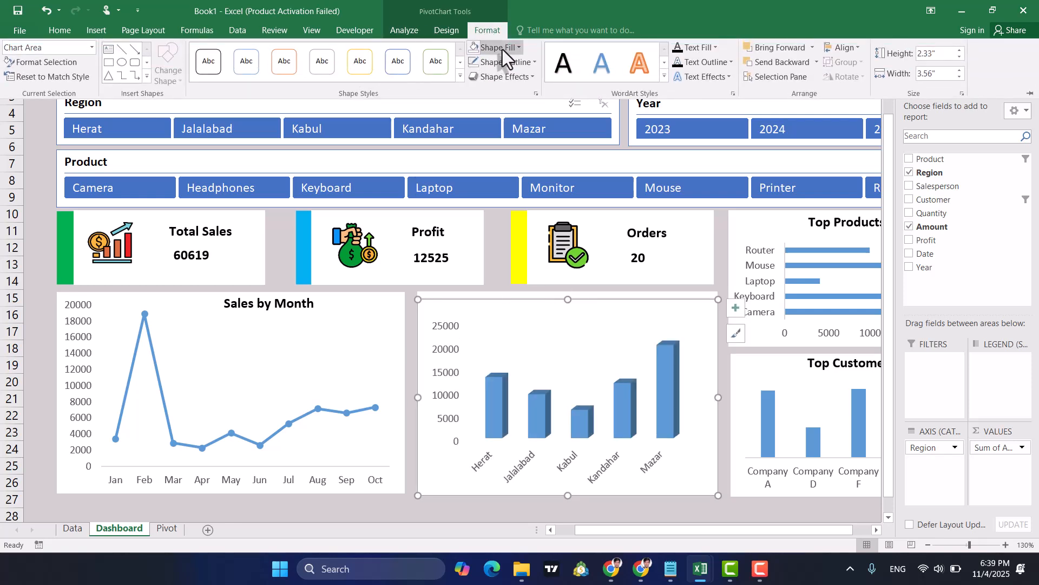
{"action": "left_click", "coordinate": [503, 50]}
{"action": "left_click", "coordinate": [499, 179]}
{"action": "left_click", "coordinate": [498, 64]}
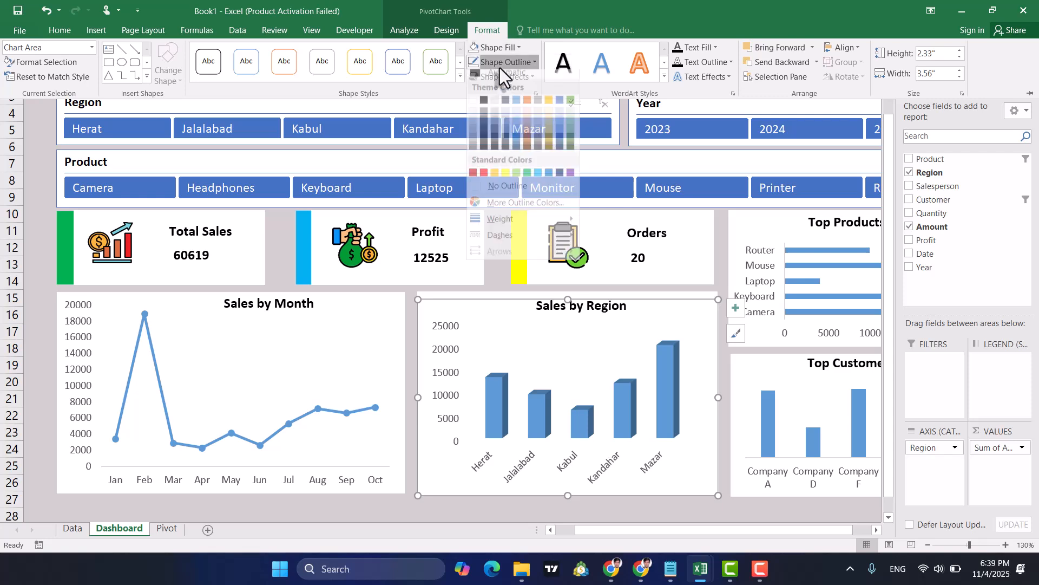
{"action": "left_click", "coordinate": [509, 193]}
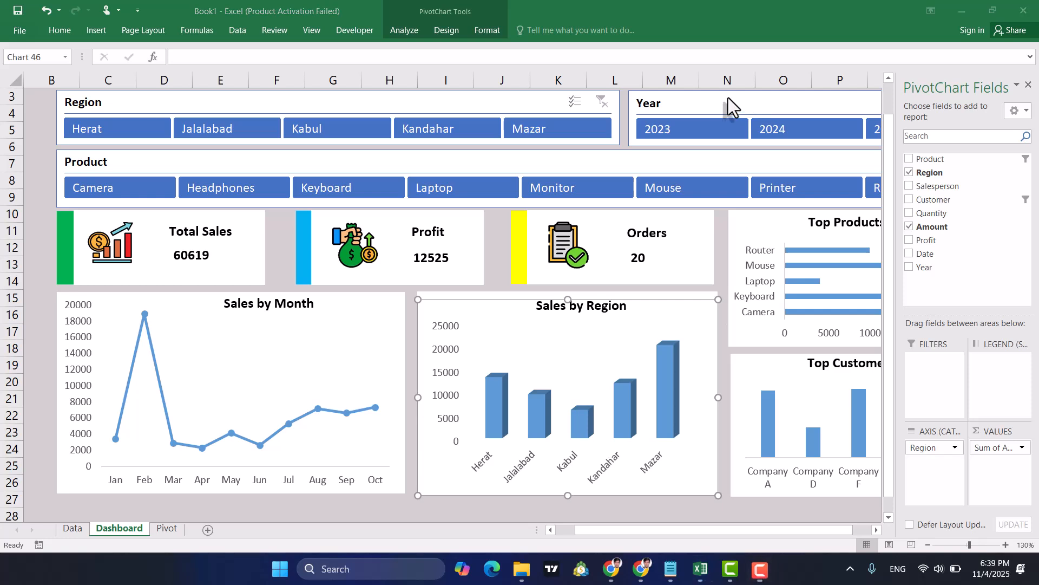
{"action": "left_click", "coordinate": [1031, 92]}
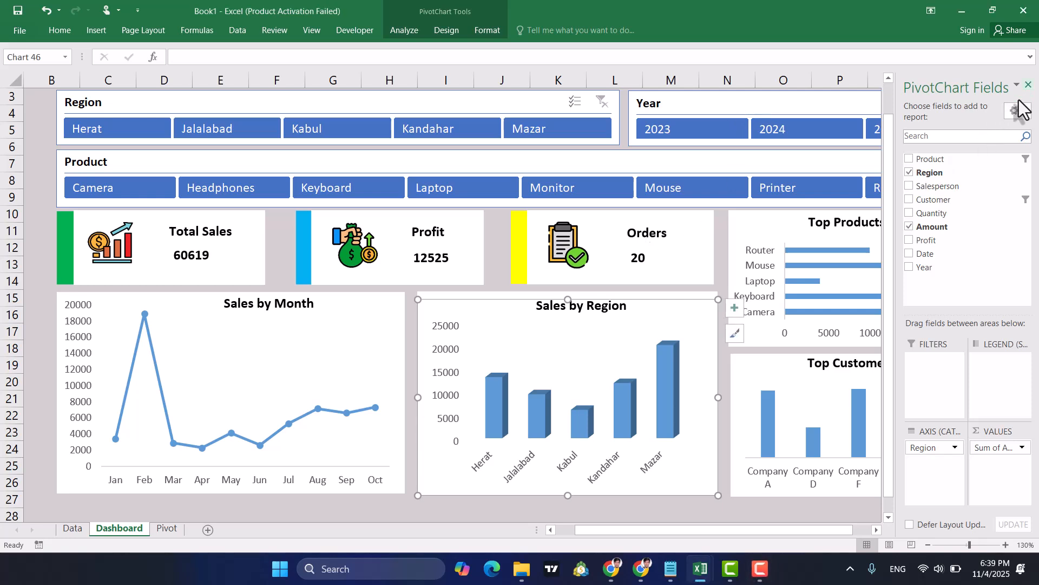
{"action": "left_click", "coordinate": [1028, 85]}
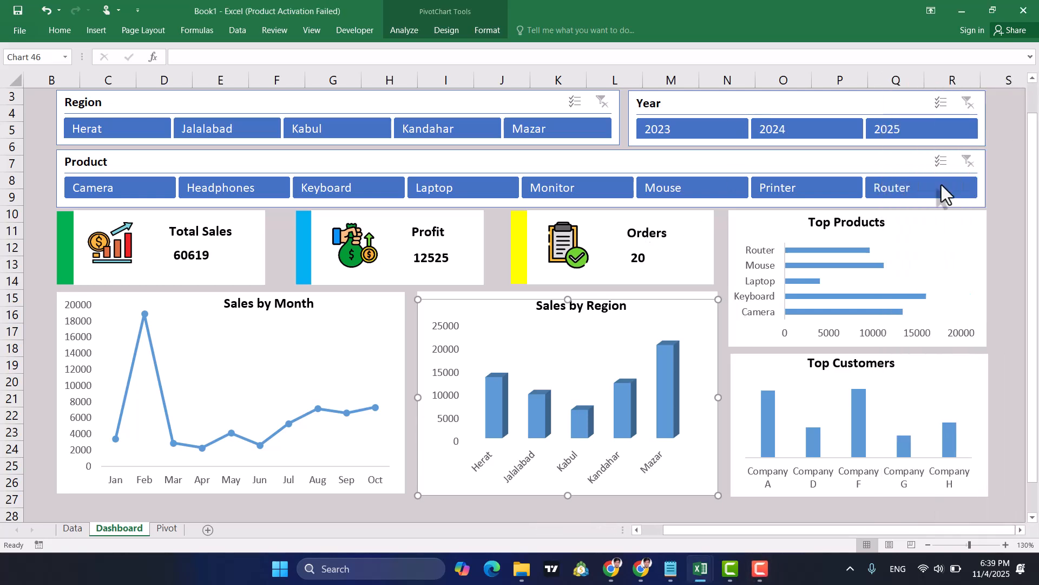
{"action": "left_click", "coordinate": [997, 233]}
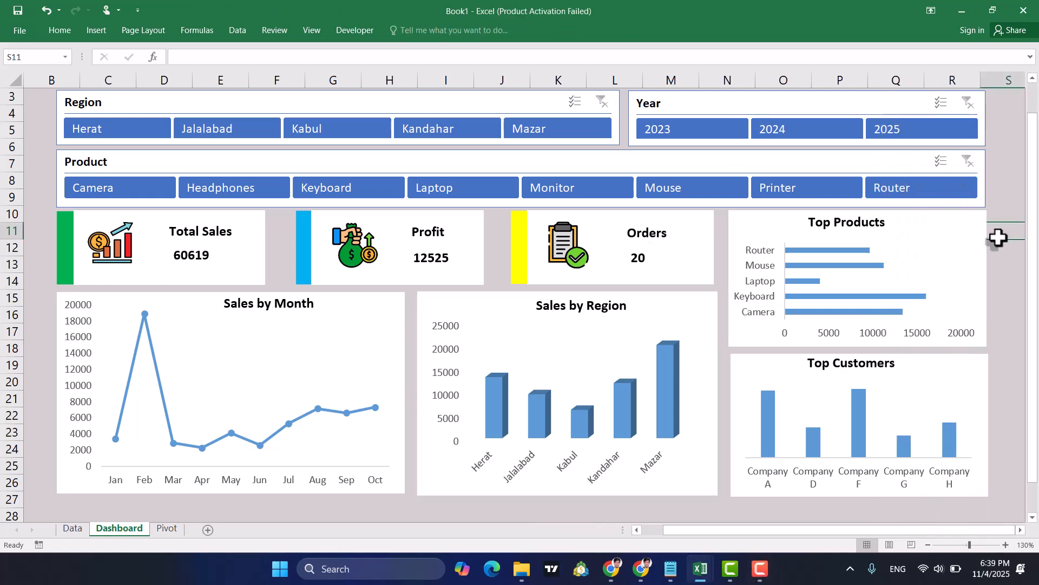
Connect the Year slicer to PivotTable5 in its report connections.
{"action": "right_click", "coordinate": [697, 106]}
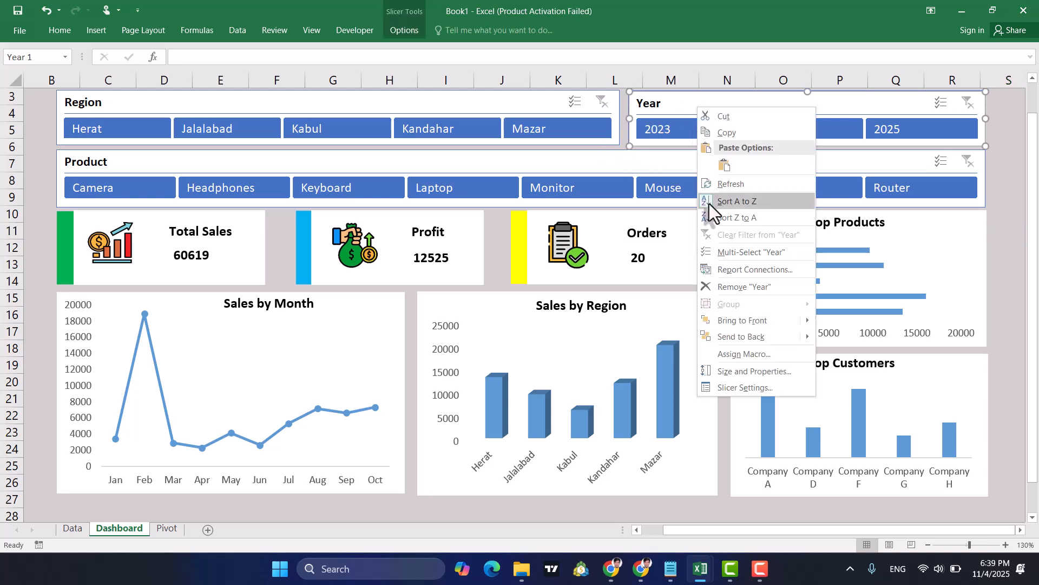
{"action": "left_click", "coordinate": [738, 270]}
{"action": "scroll", "coordinate": [376, 226], "scroll_direction": "down", "scroll_amount": 5}
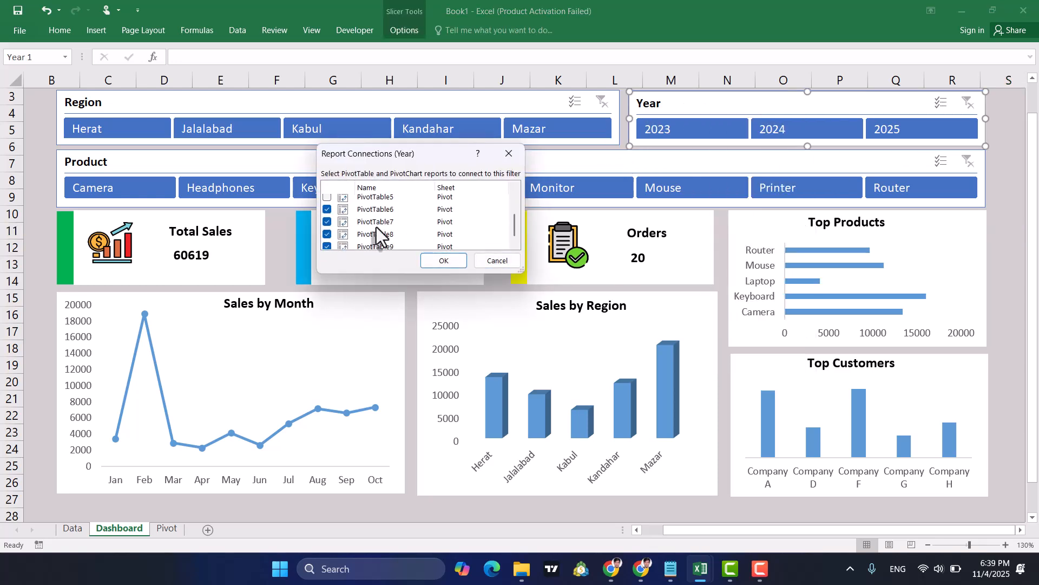
{"action": "scroll", "coordinate": [346, 207], "scroll_direction": "up", "scroll_amount": 2}
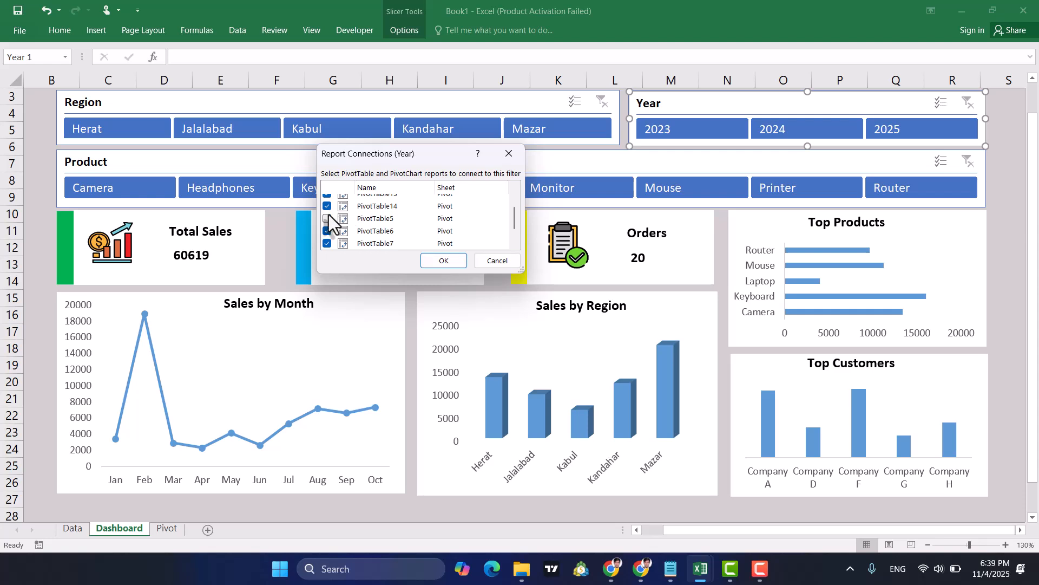
{"action": "left_click", "coordinate": [328, 218]}
{"action": "scroll", "coordinate": [329, 216], "scroll_direction": "up", "scroll_amount": 3}
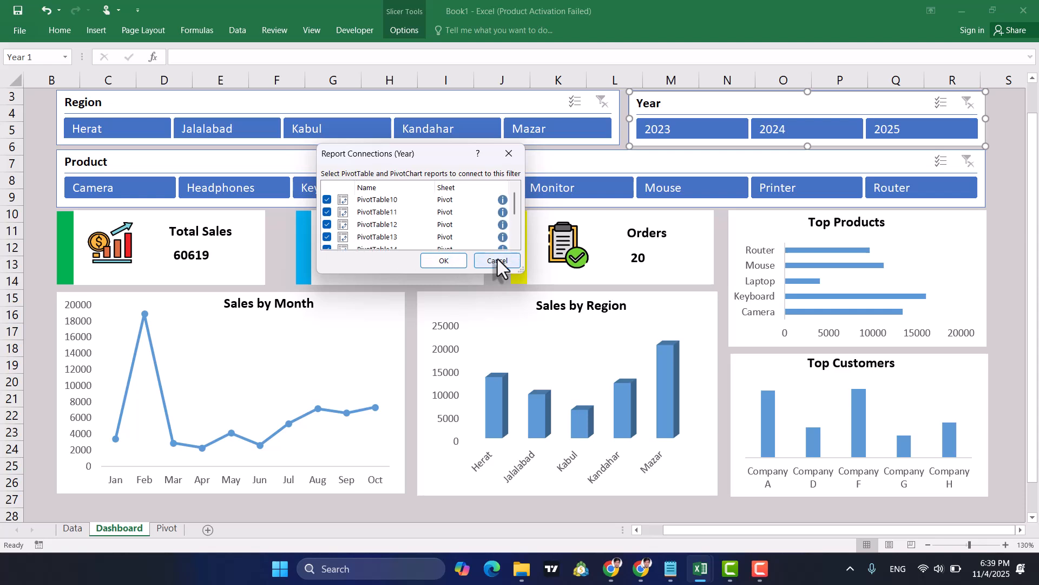
{"action": "left_click", "coordinate": [443, 261]}
Check which pivot tables are linked in the Region slicer's report connections and accept them.
{"action": "right_click", "coordinate": [459, 106]}
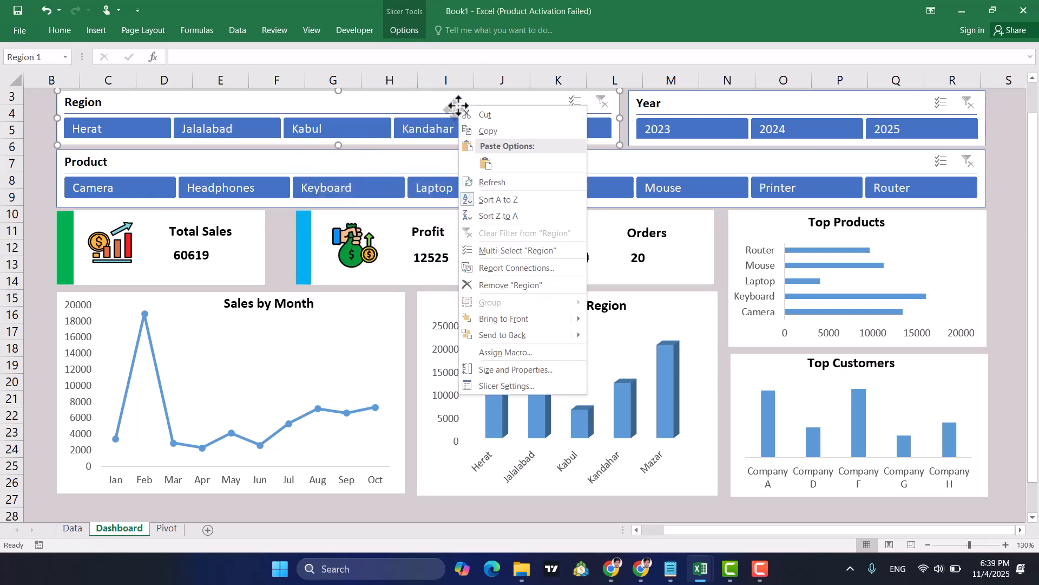
{"action": "left_click", "coordinate": [483, 266]}
{"action": "scroll", "coordinate": [403, 222], "scroll_direction": "down", "scroll_amount": 2}
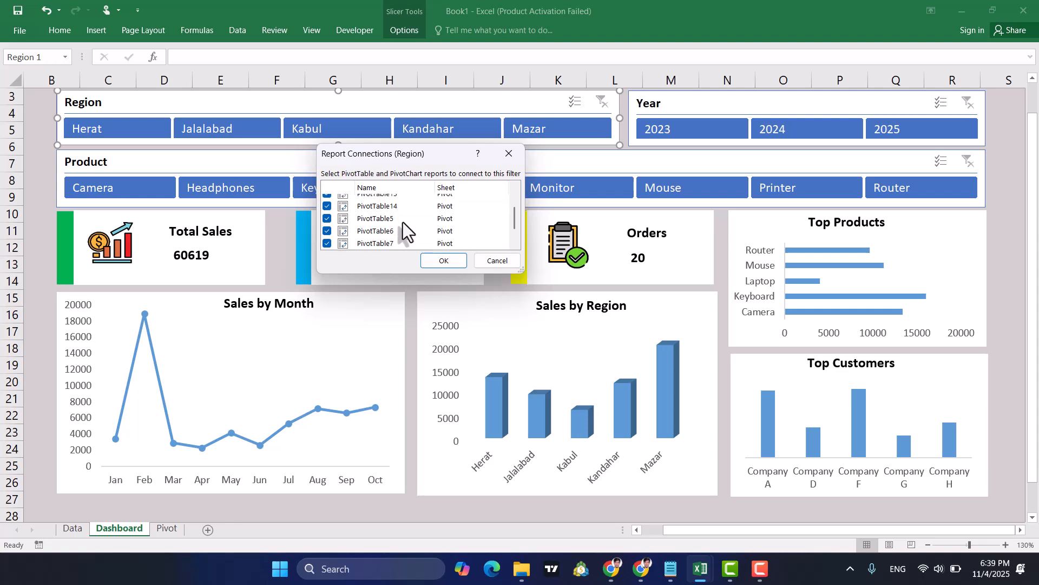
{"action": "left_click", "coordinate": [435, 259]}
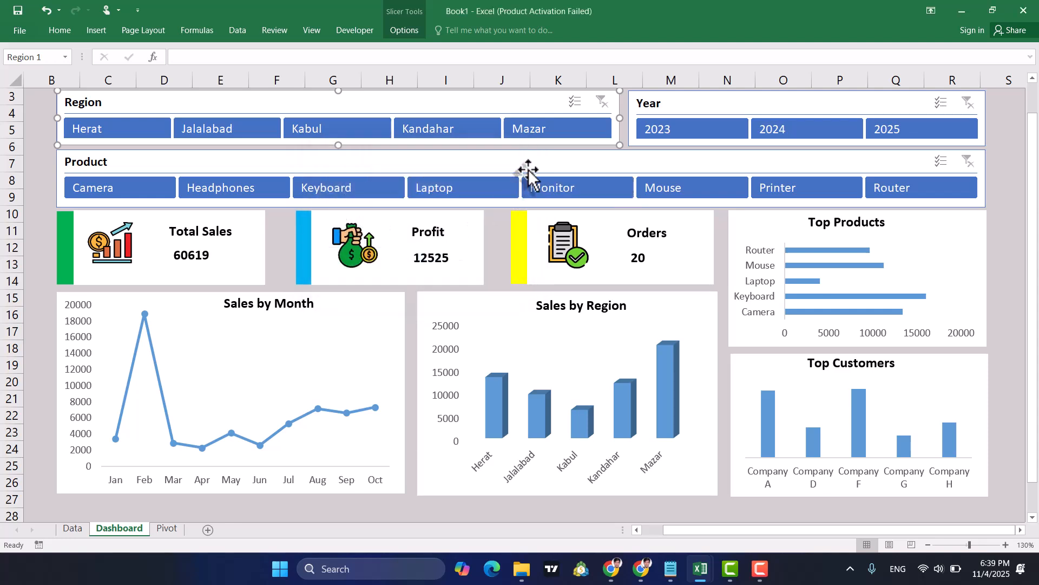
Connect the Product slicer to all the pivot tables on the Pivot sheet through its report connections.
{"action": "right_click", "coordinate": [528, 163]}
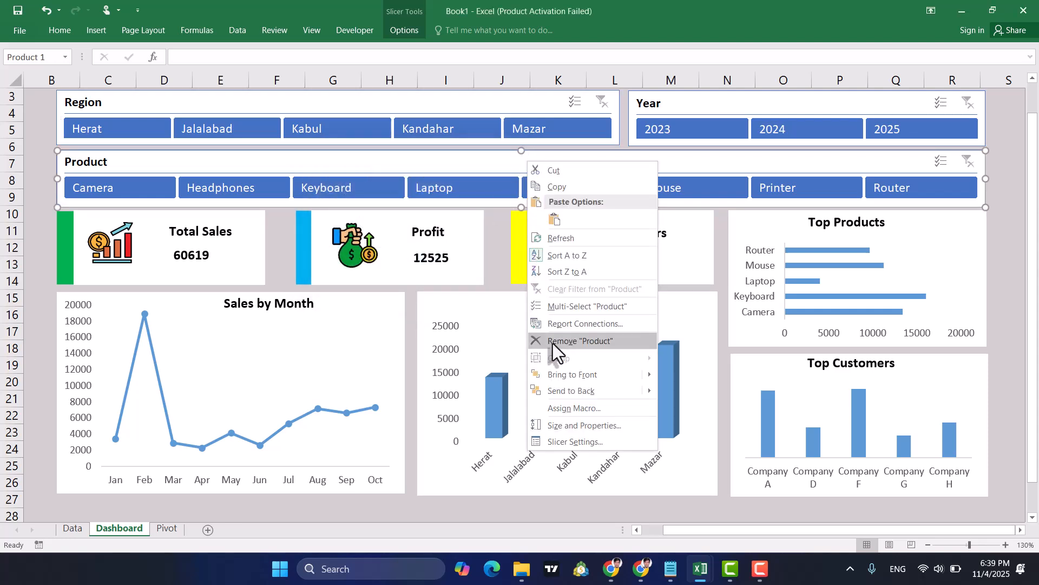
{"action": "left_click", "coordinate": [564, 323]}
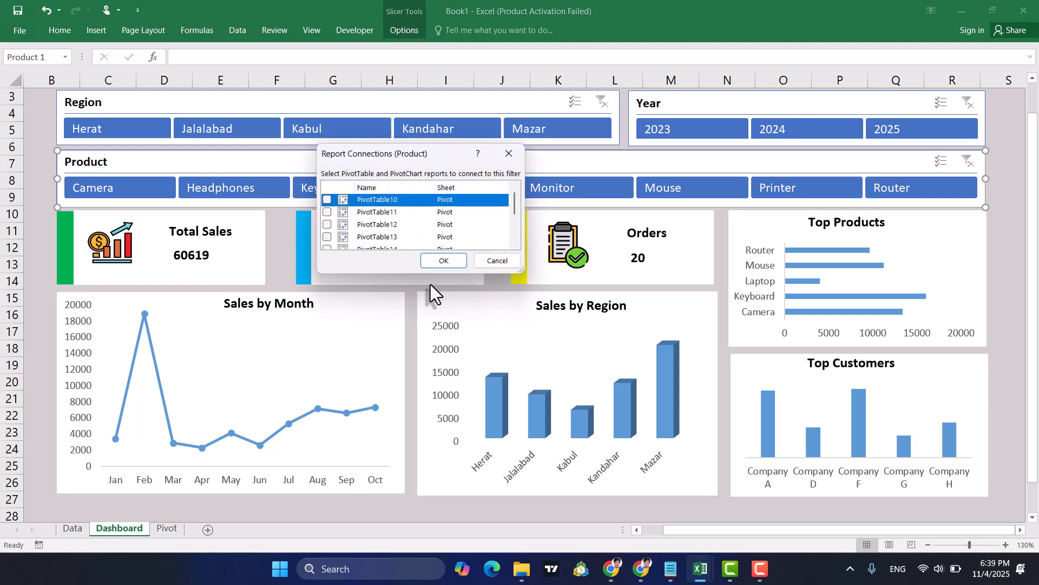
{"action": "left_click", "coordinate": [327, 213]}
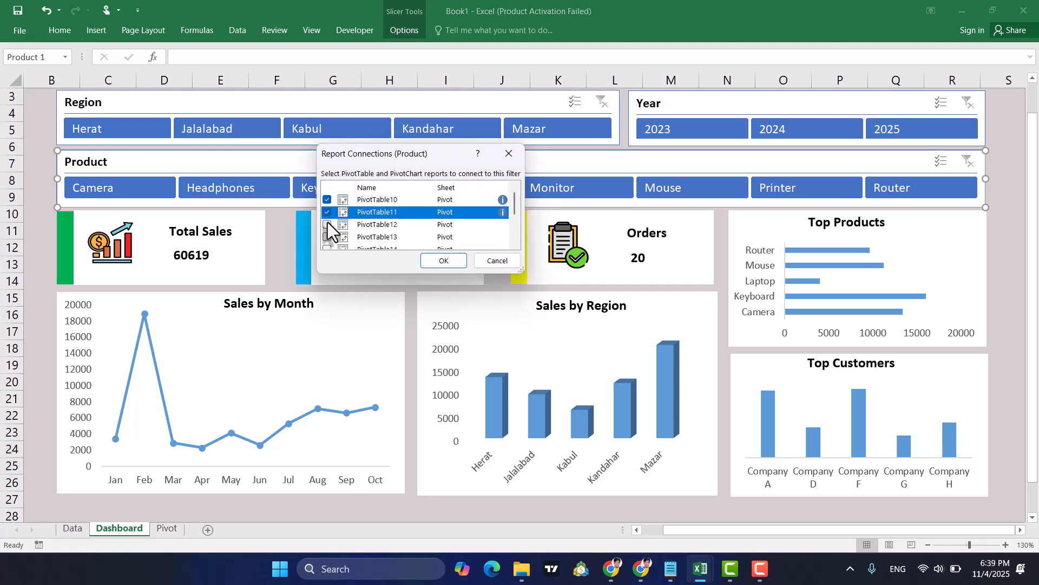
{"action": "left_click", "coordinate": [327, 223]}
{"action": "left_click", "coordinate": [332, 241]}
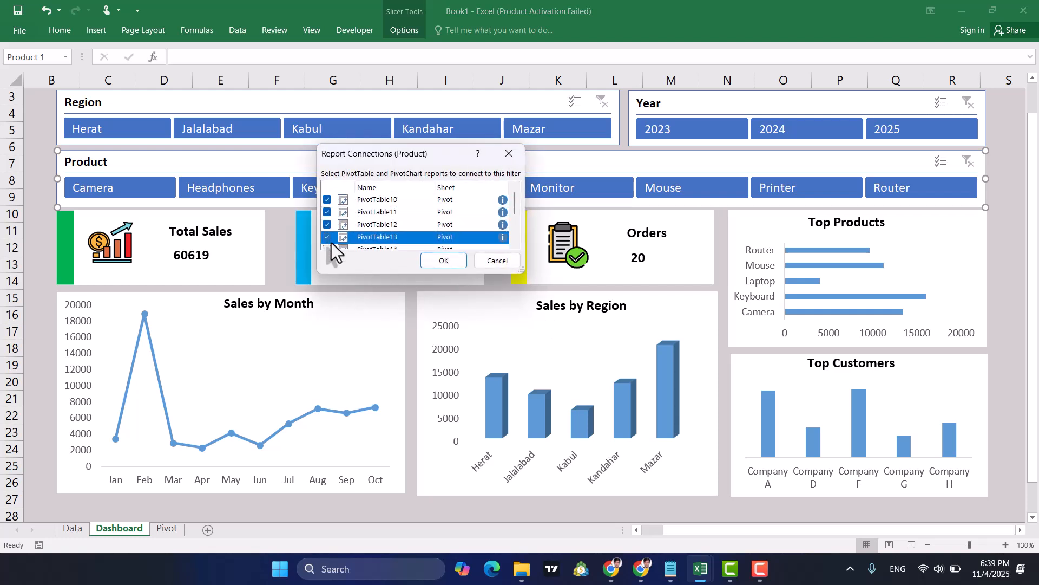
{"action": "scroll", "coordinate": [333, 242], "scroll_direction": "down", "scroll_amount": 1}
{"action": "left_click", "coordinate": [328, 230]}
{"action": "left_click", "coordinate": [328, 219]}
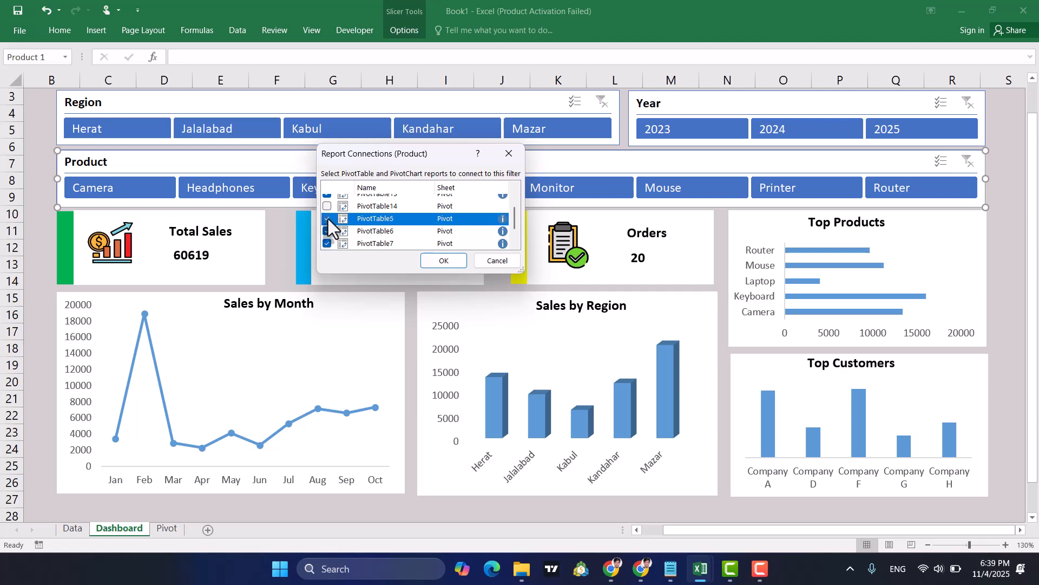
{"action": "scroll", "coordinate": [328, 219], "scroll_direction": "down", "scroll_amount": 2}
{"action": "left_click", "coordinate": [329, 229]}
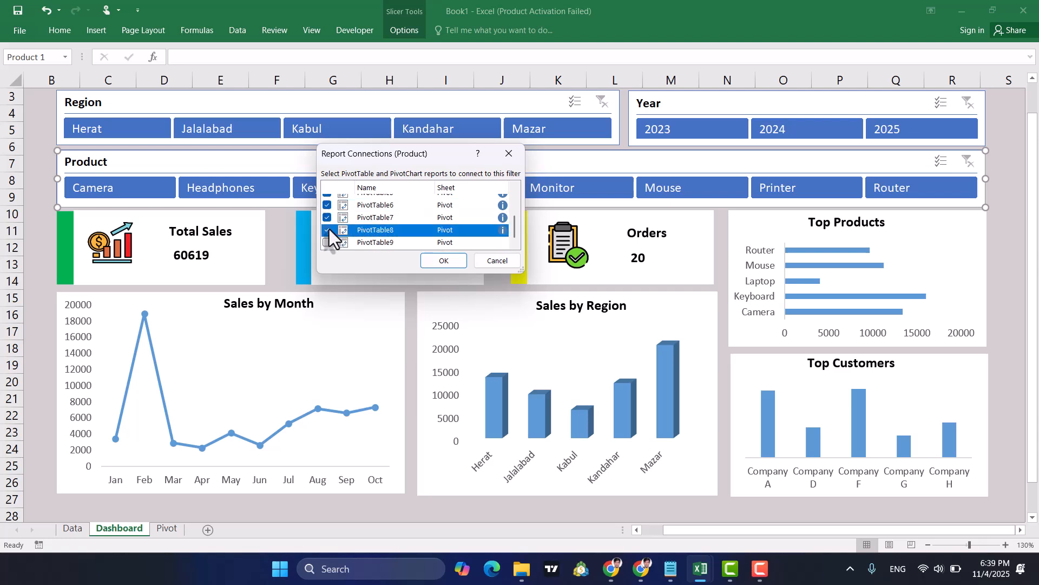
{"action": "left_click", "coordinate": [329, 242]}
{"action": "scroll", "coordinate": [375, 222], "scroll_direction": "down", "scroll_amount": 2}
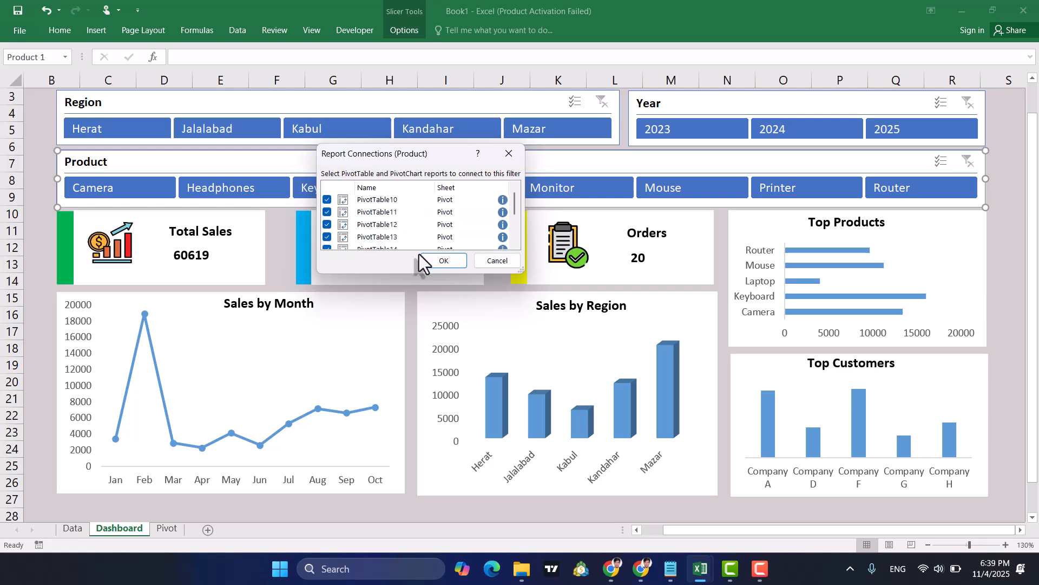
{"action": "left_click", "coordinate": [440, 260]}
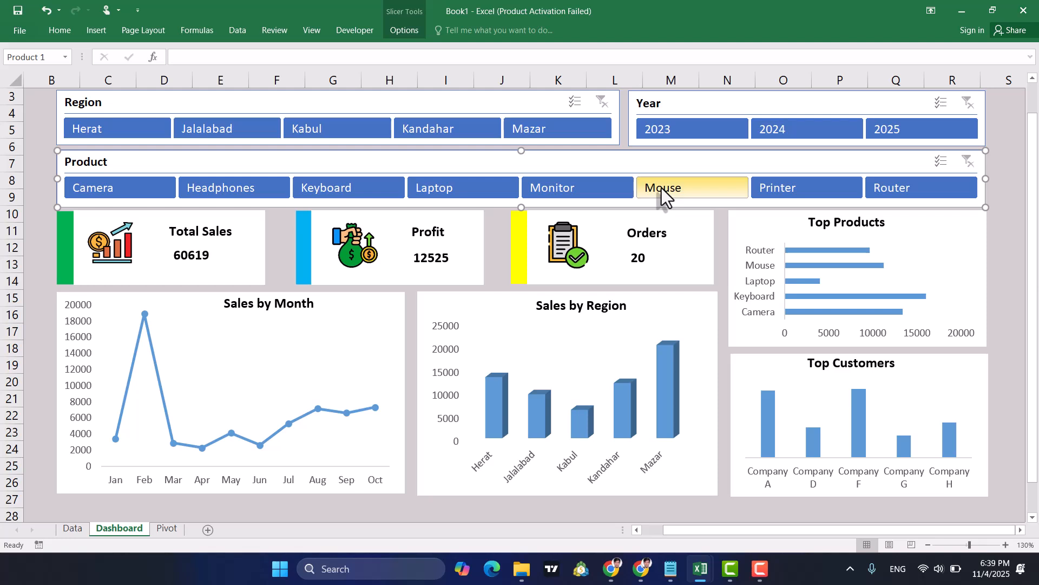
Test the Year slicer by filtering the dashboard by 2023, 2024 and 2025 in turn.
{"action": "left_click", "coordinate": [707, 131]}
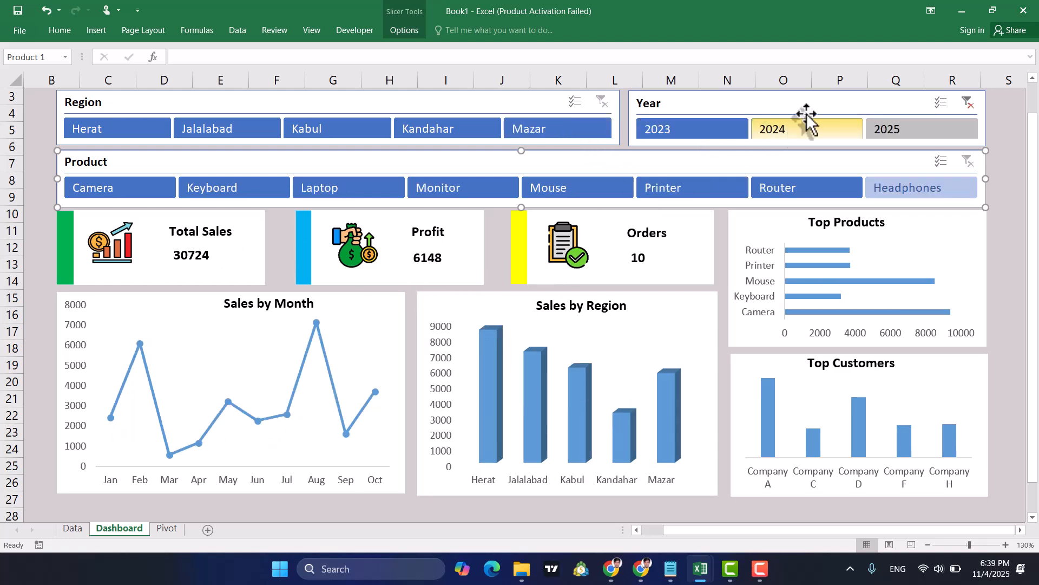
{"action": "left_click", "coordinate": [791, 135]}
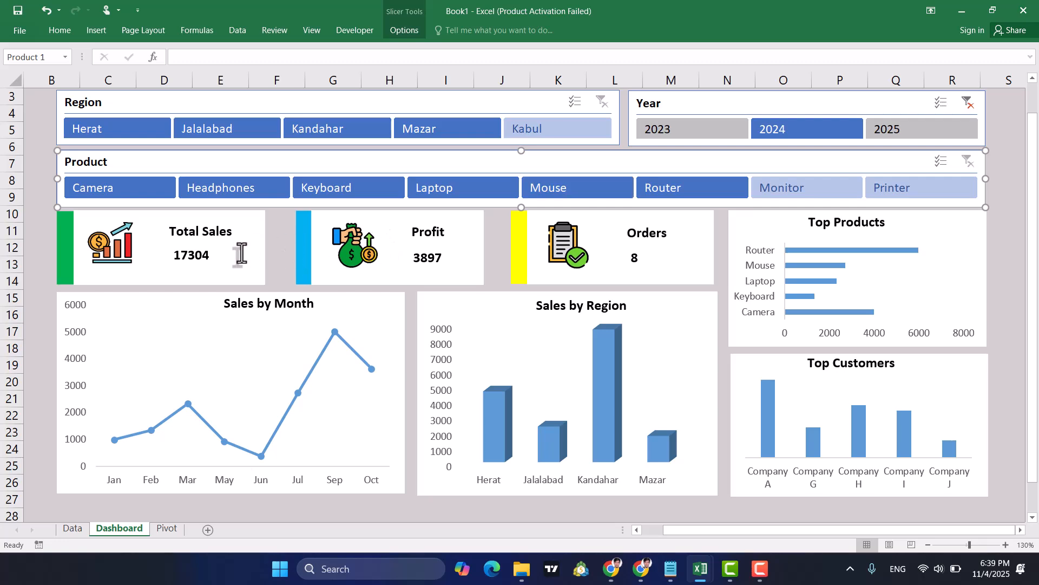
{"action": "left_click", "coordinate": [892, 136]}
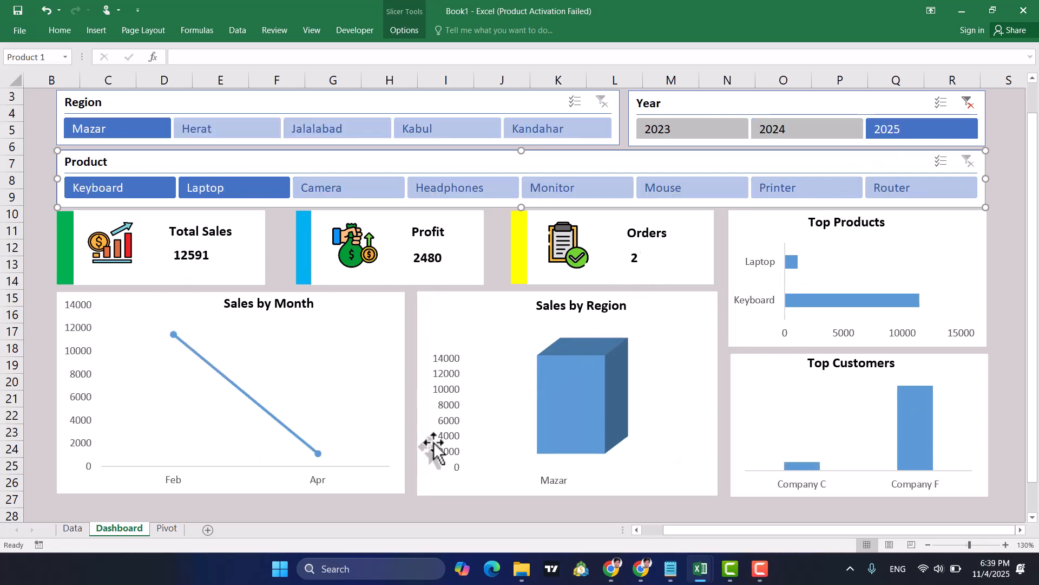
Inspect the 2025 entries in the Data sheet's Year column, and clear the Year slicer's filter back on the Dashboard.
{"action": "left_click", "coordinate": [74, 529]}
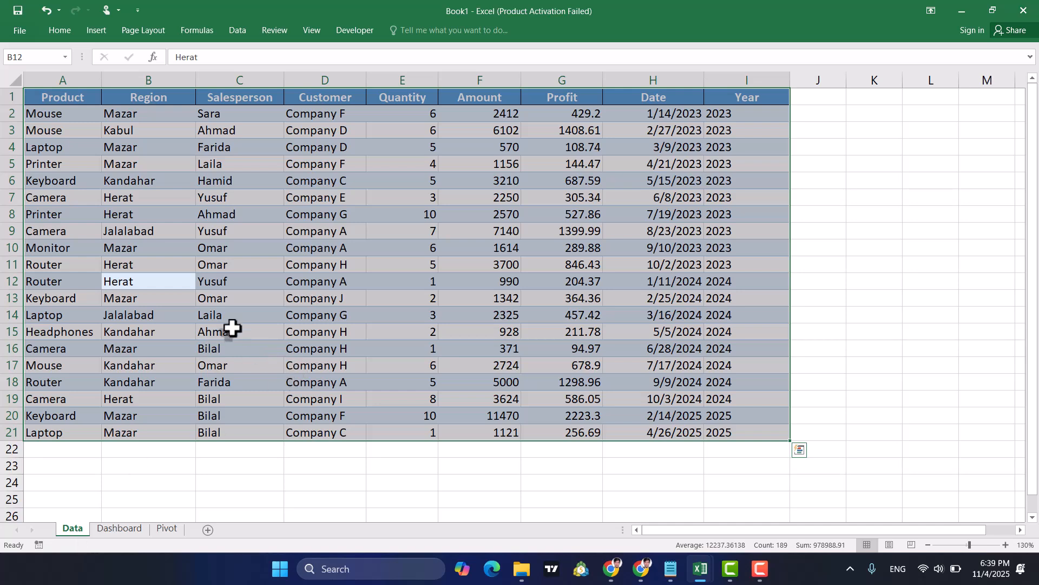
{"action": "left_click", "coordinate": [662, 268]}
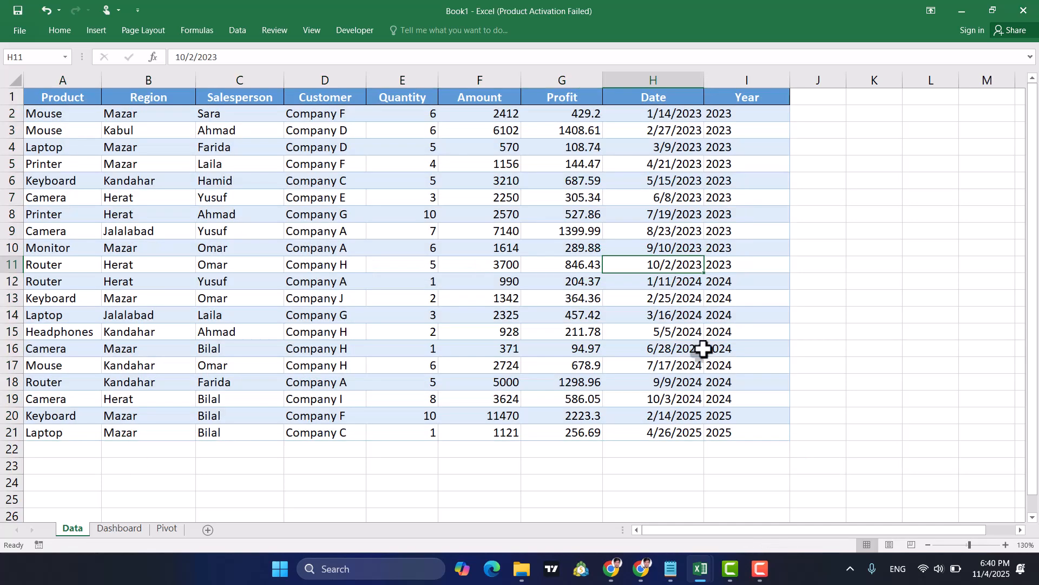
{"action": "left_click_drag", "start_coordinate": [729, 433], "coordinate": [723, 421]}
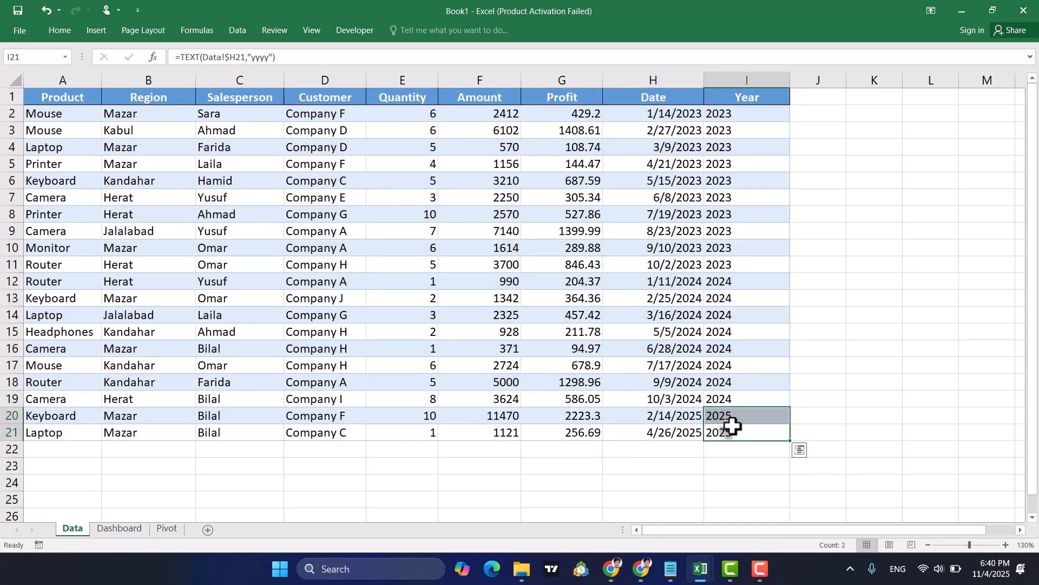
{"action": "left_click", "coordinate": [118, 528]}
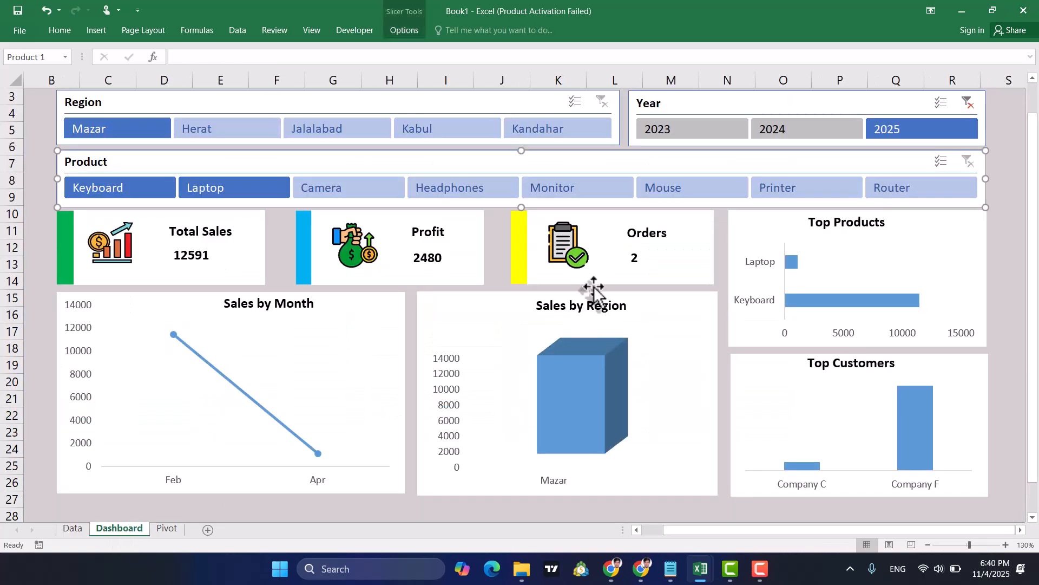
{"action": "left_click", "coordinate": [967, 101]}
Test the Region slicer by filtering by Mazar and Kandahar in turn, and clear its filter.
{"action": "left_click", "coordinate": [514, 131]}
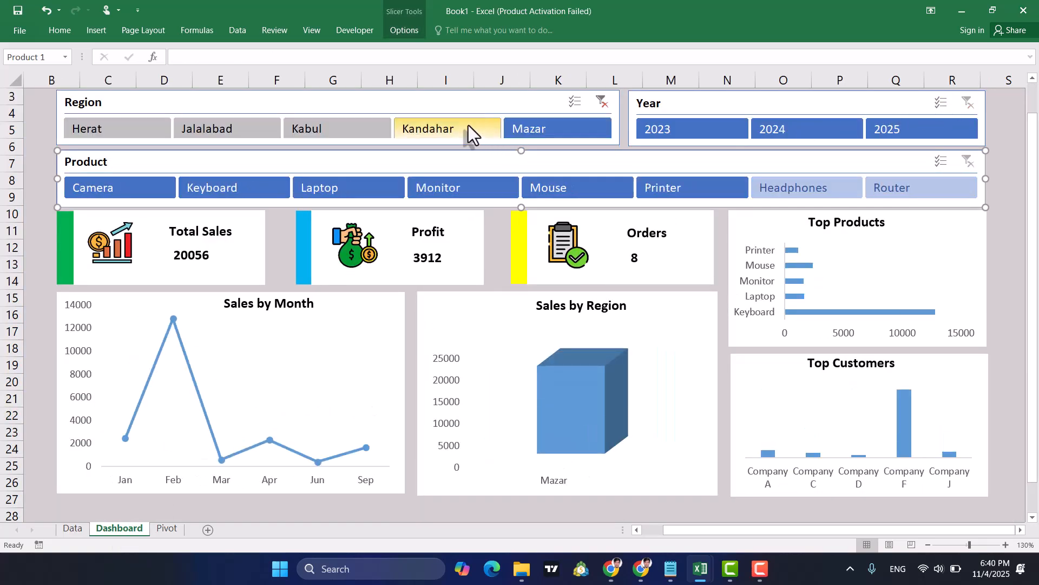
{"action": "left_click", "coordinate": [453, 124]}
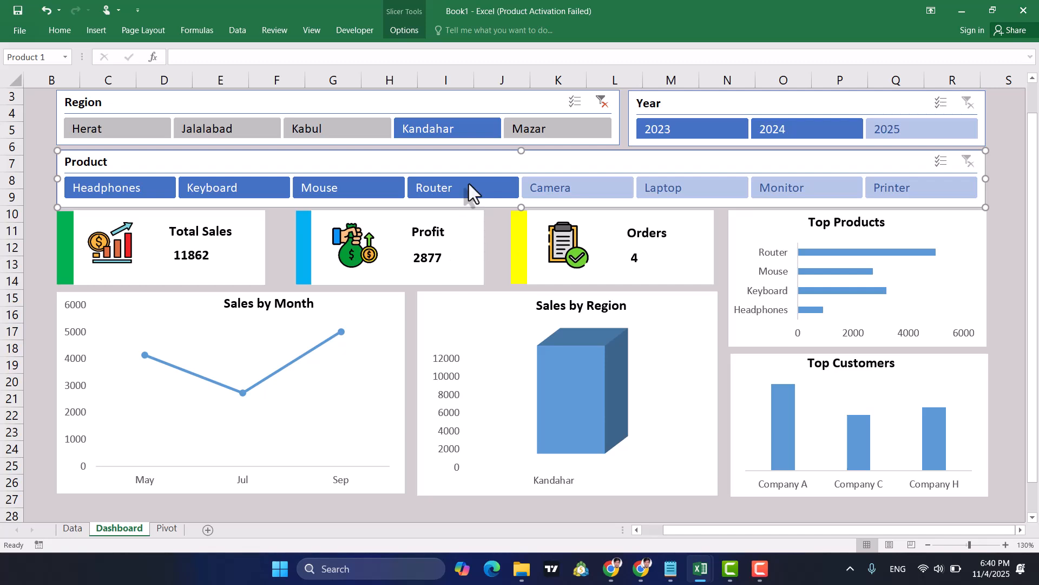
{"action": "left_click", "coordinate": [601, 102]}
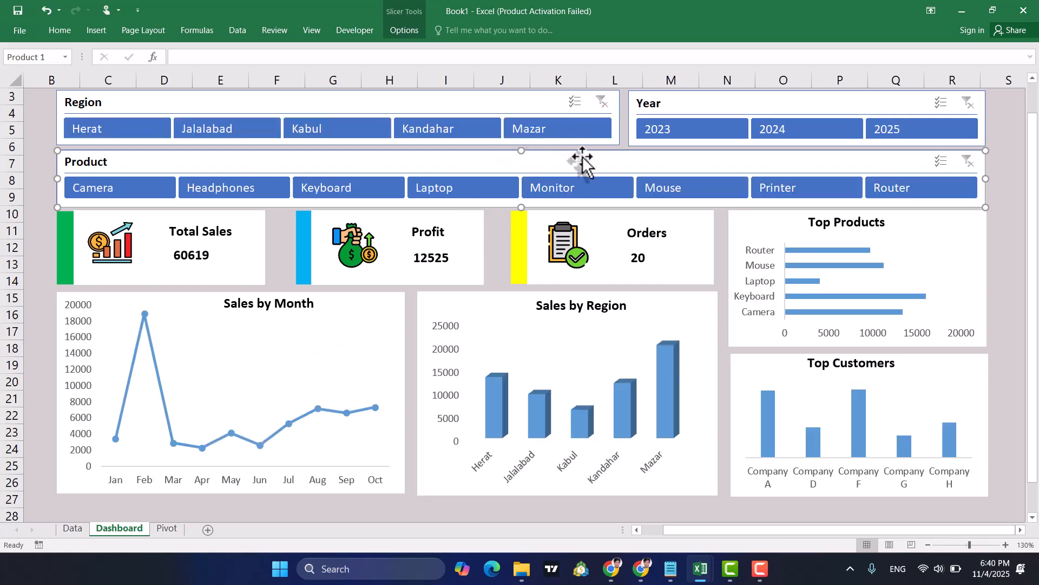
Test the Product slicer by filtering by Monitor, Laptop and Mouse in turn, and clear its filter.
{"action": "left_click", "coordinate": [545, 187]}
{"action": "left_click", "coordinate": [473, 189]}
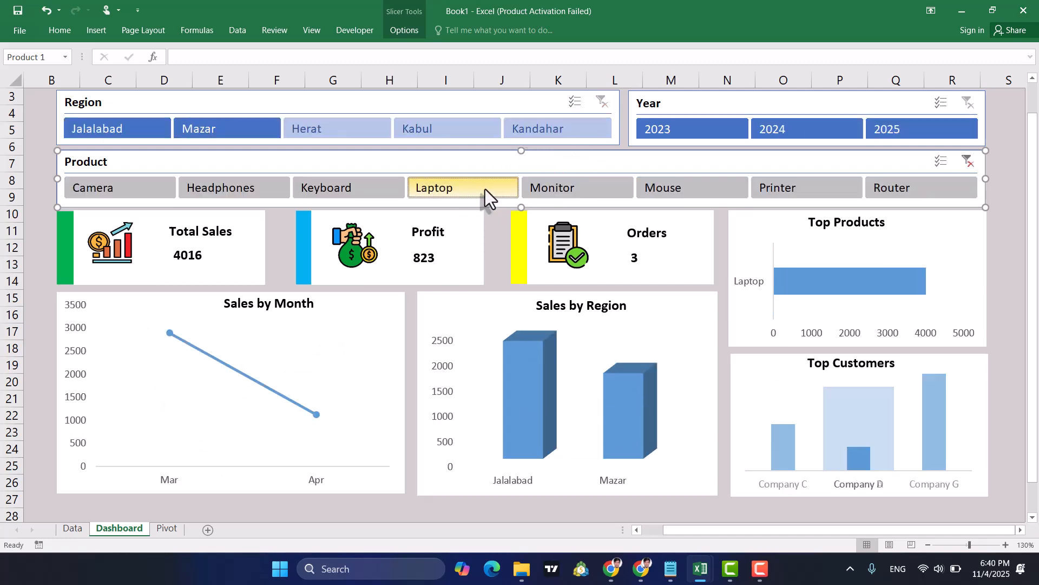
{"action": "left_click", "coordinate": [655, 189]}
{"action": "left_click", "coordinate": [968, 165]}
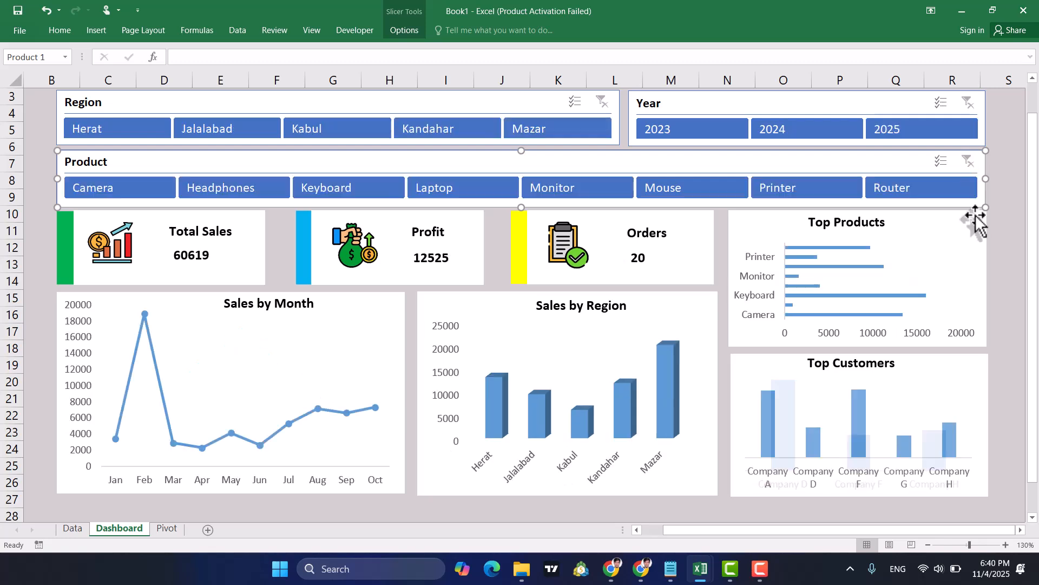